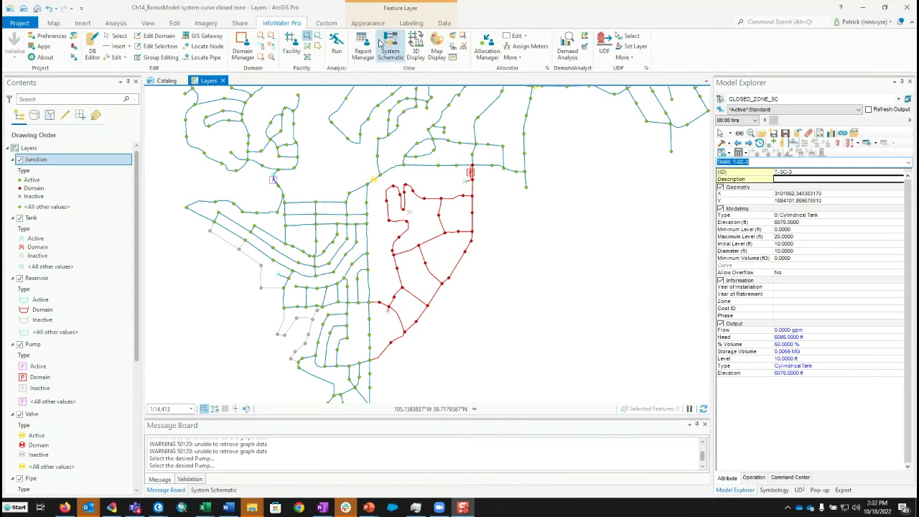
# - Open the Junction Demand (Modeling) Data table for the domain in DB Editor and sort it by Demand 1 in descending order
pyautogui.click(92, 47)
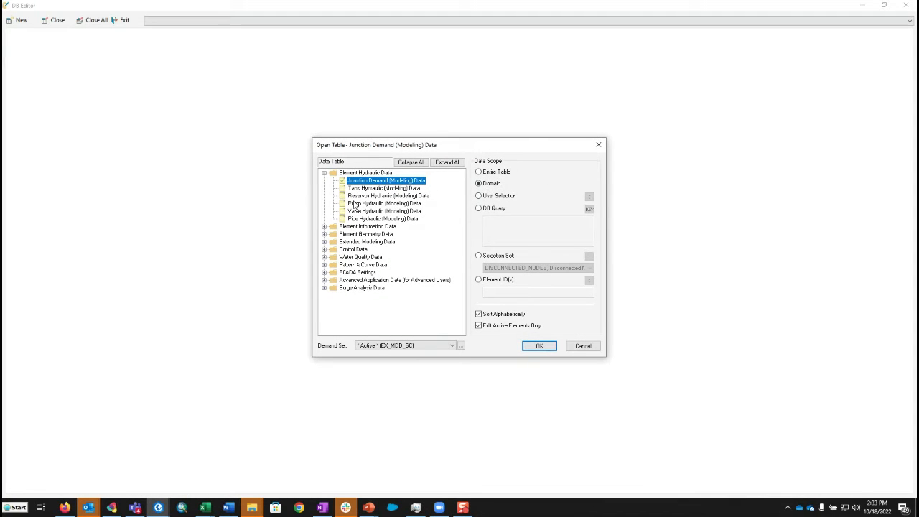
pyautogui.click(538, 346)
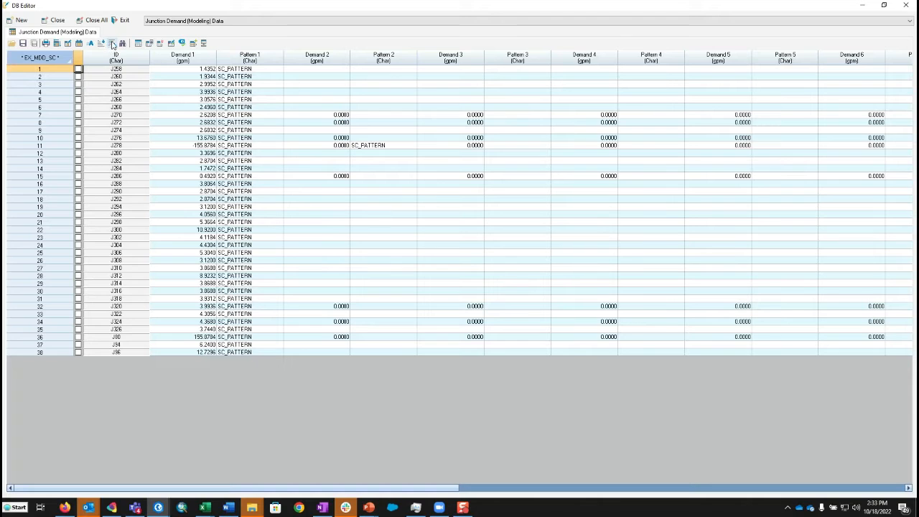
pyautogui.click(172, 62)
pyautogui.click(111, 43)
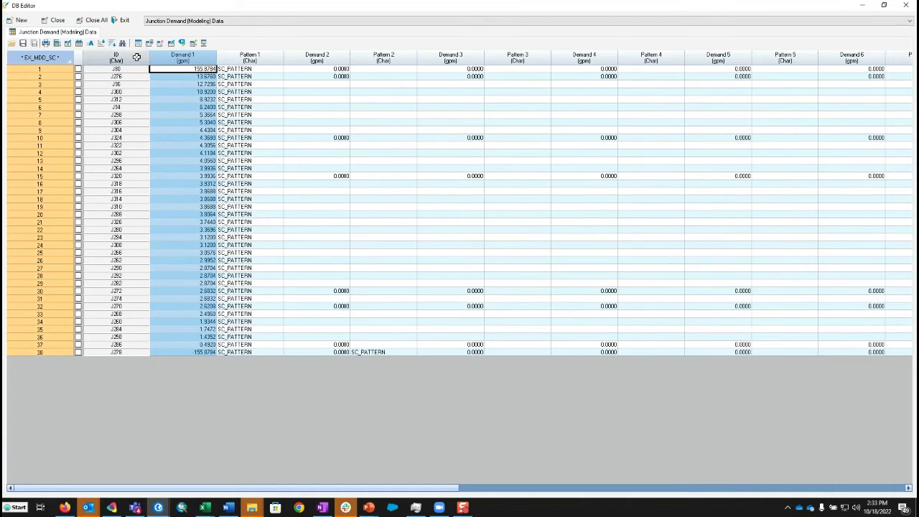
# - Compute data statistics for the Demand 1 values from junction J276 through J286 and highlight their sum
pyautogui.moveTo(193, 75); pyautogui.dragTo(209, 345)
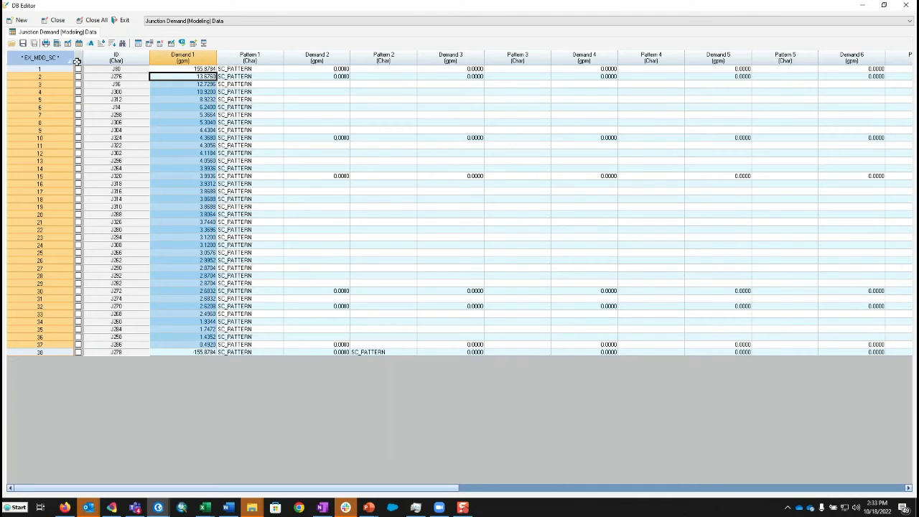
pyautogui.rightClick(194, 94)
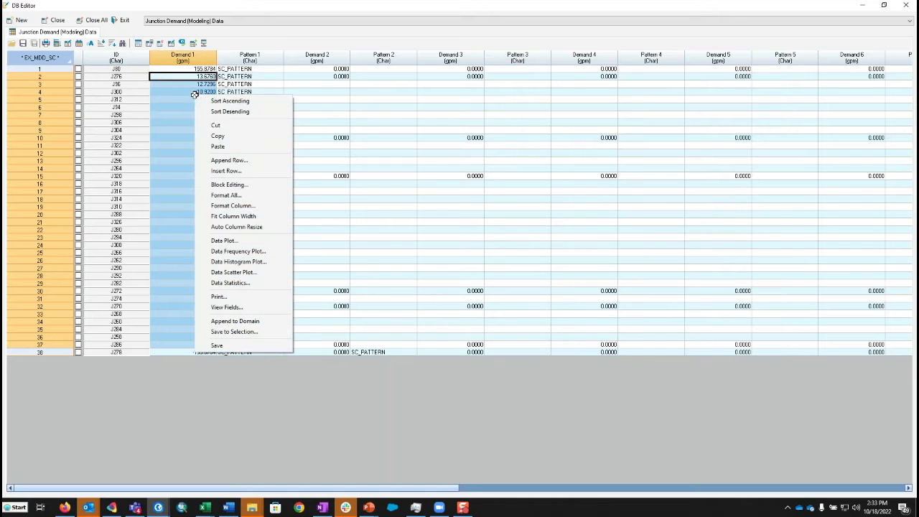
pyautogui.click(238, 282)
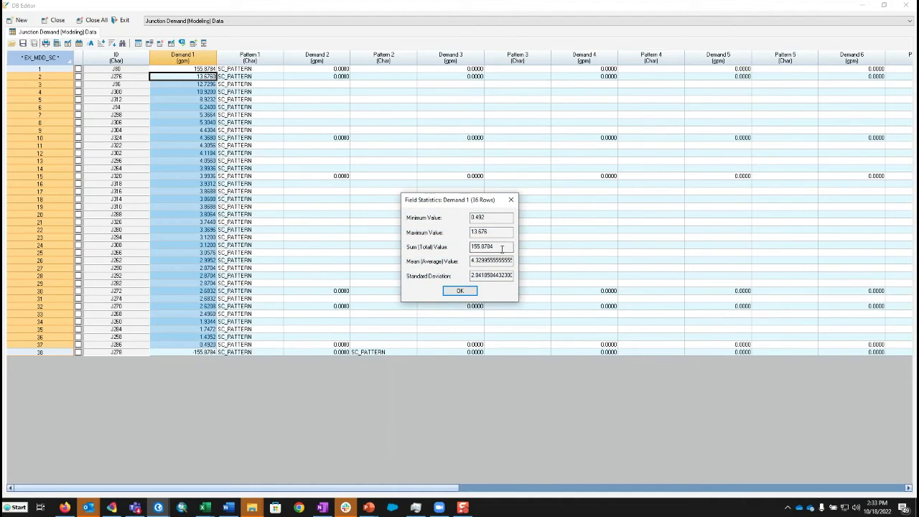
pyautogui.moveTo(502, 248); pyautogui.dragTo(470, 248)
# - Switch to the System Curve sheet in Excel, check the Base Demand and Max Demand cells, and copy the Demand Pattern values in B13:B27
pyautogui.click(205, 507)
pyautogui.click(237, 457)
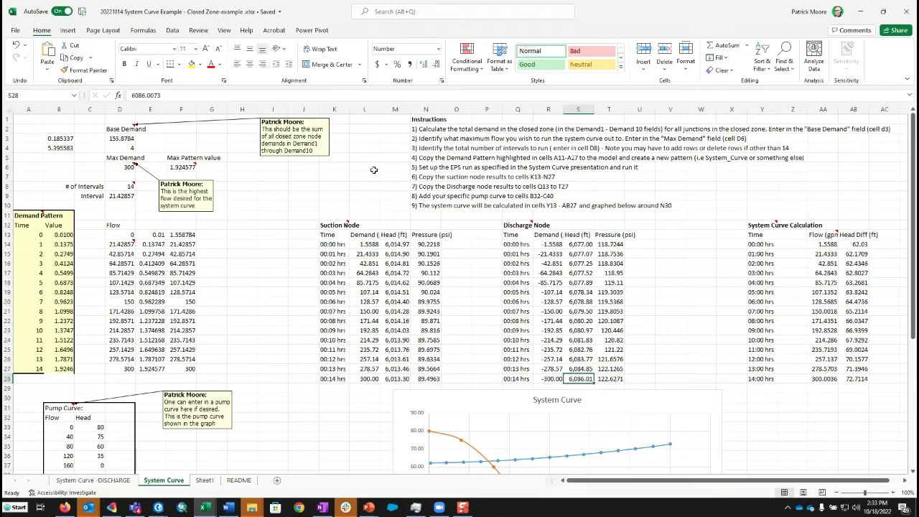
pyautogui.click(127, 139)
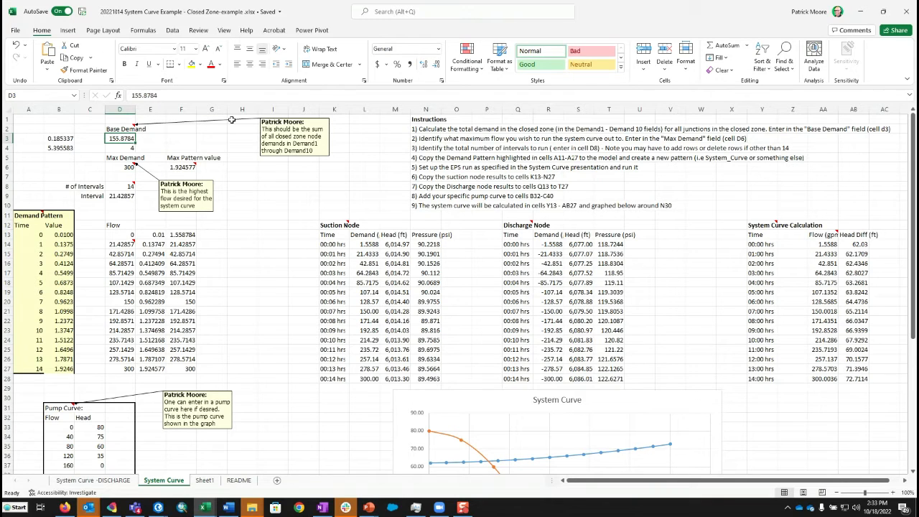
pyautogui.click(129, 166)
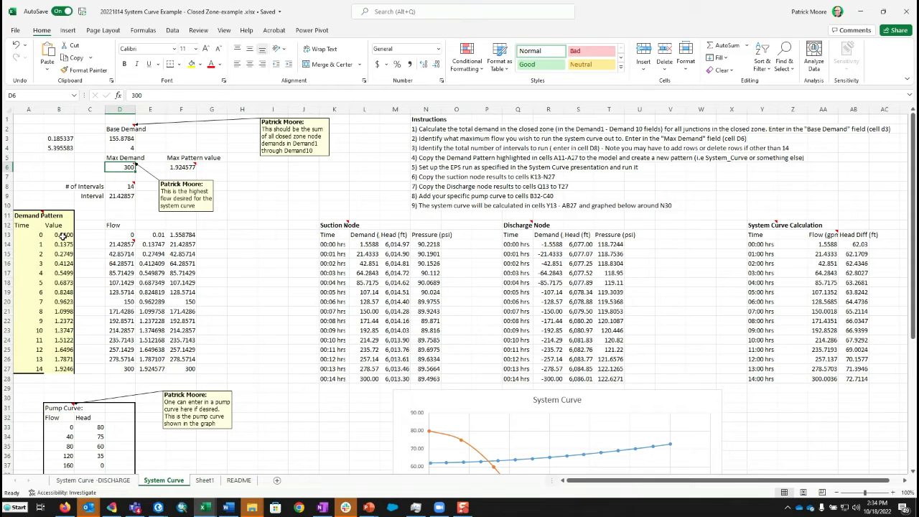
pyautogui.moveTo(63, 236); pyautogui.dragTo(63, 368)
pyautogui.hotkey('ctrl', 'c')
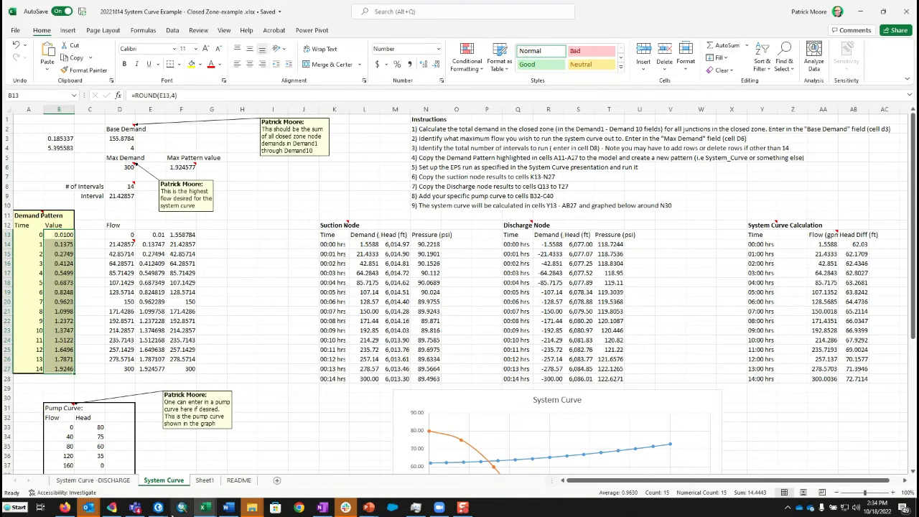
# - Switch back to DB Editor, dismiss the Demand 1 field statistics and exit the editor
pyautogui.moveTo(158, 508)
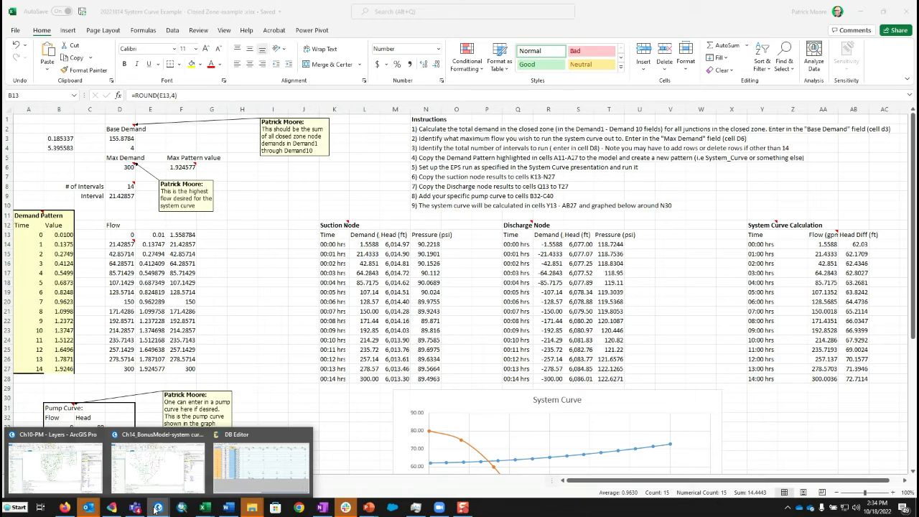
pyautogui.click(239, 464)
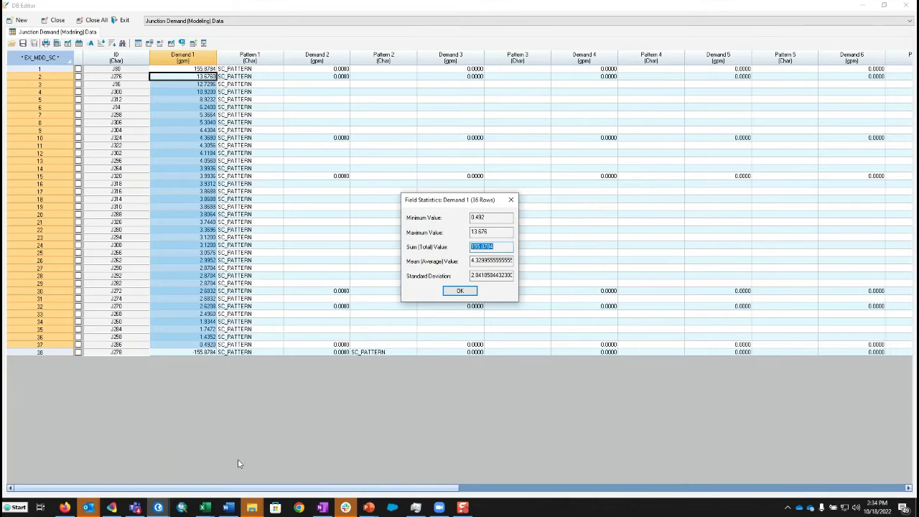
pyautogui.click(453, 292)
pyautogui.click(130, 20)
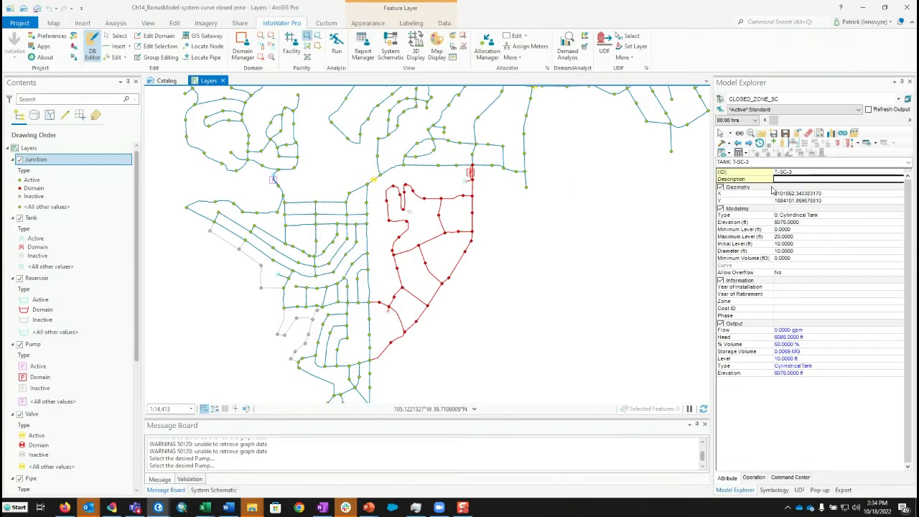
# - Select junction J294 on the closed zone's east edge and open its Pattern 1 demand pattern, SC_PATTERN
pyautogui.click(721, 134)
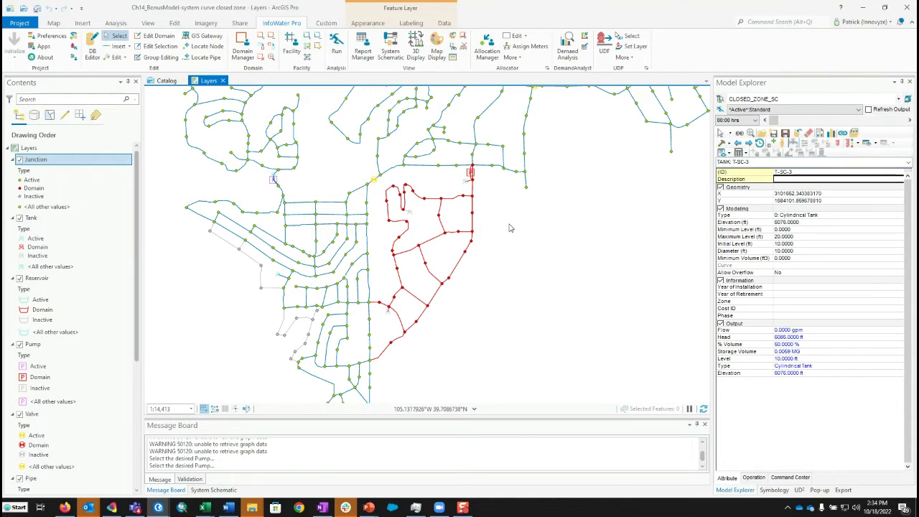
pyautogui.click(470, 241)
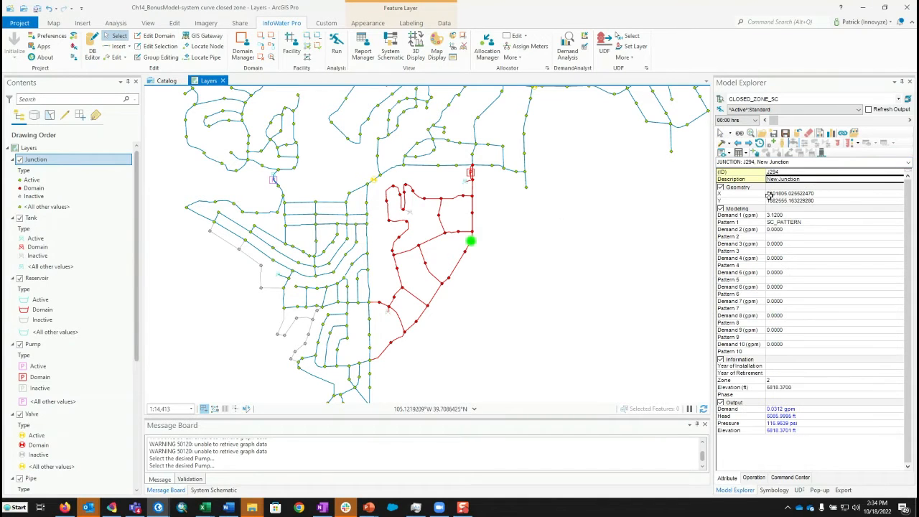
pyautogui.click(744, 224)
pyautogui.doubleClick(744, 224)
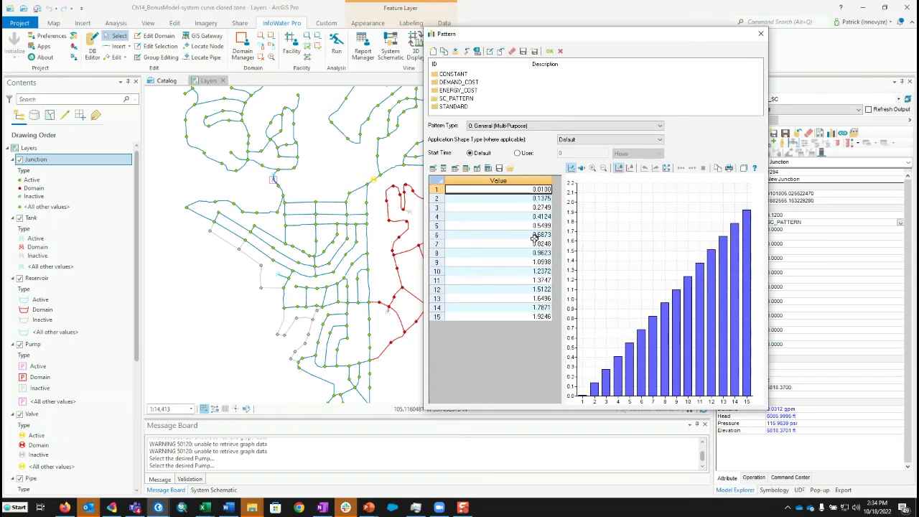
pyautogui.click(440, 100)
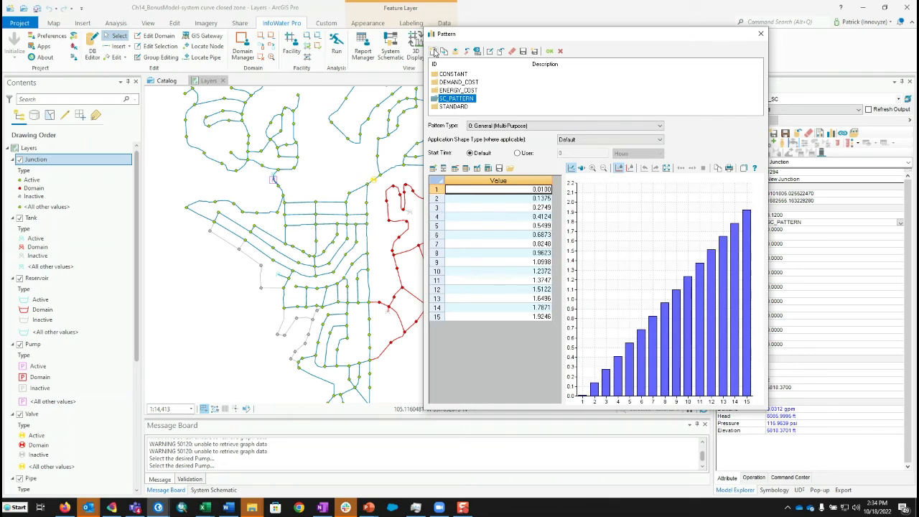
# - Create a new pattern with the ID PATN-1, New Pattern and give it 15 pattern factors
pyautogui.click(434, 51)
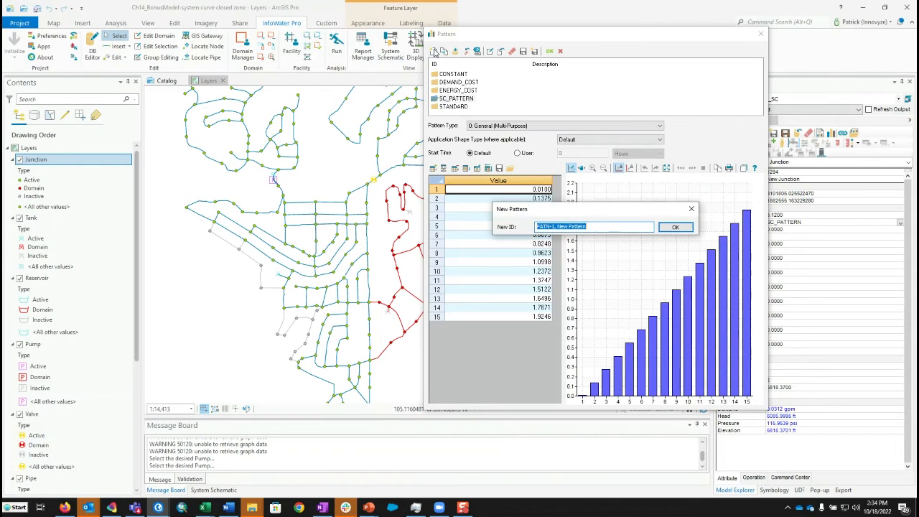
pyautogui.click(674, 227)
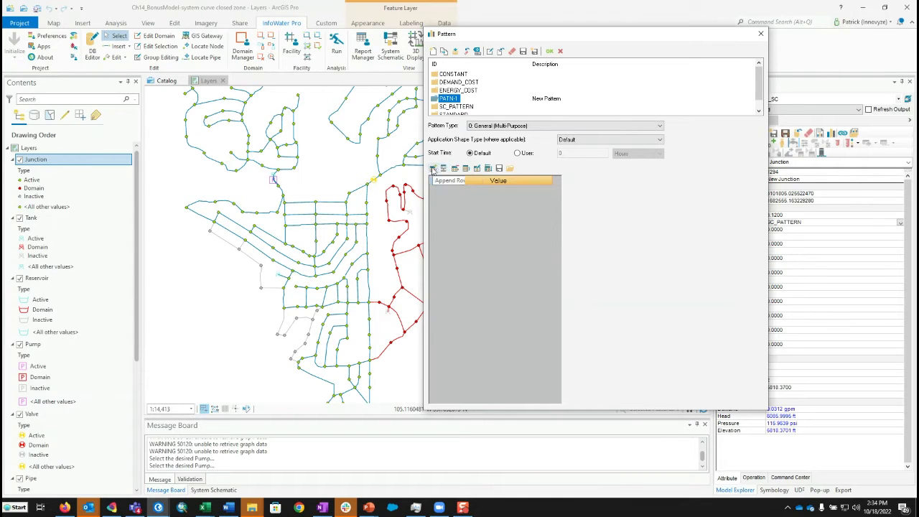
pyautogui.click(487, 170)
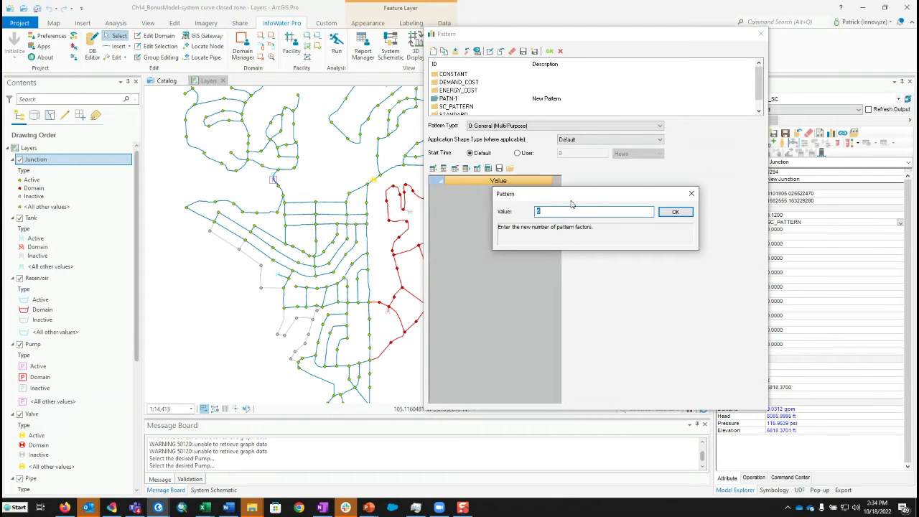
pyautogui.write('15')
pyautogui.click(675, 212)
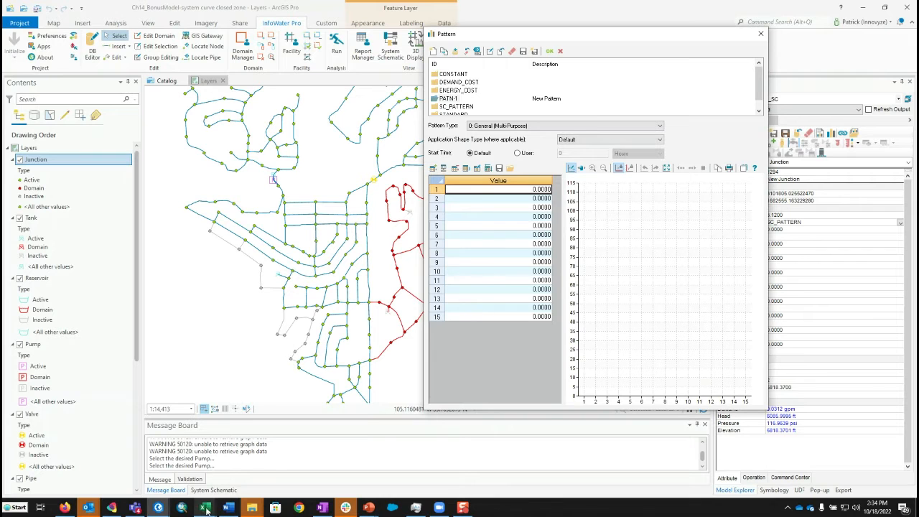
# - Paste the Demand Pattern values from the Excel sheet into the 15 factors of PATN-1 and accept the pattern
pyautogui.moveTo(204, 508)
pyautogui.click(237, 459)
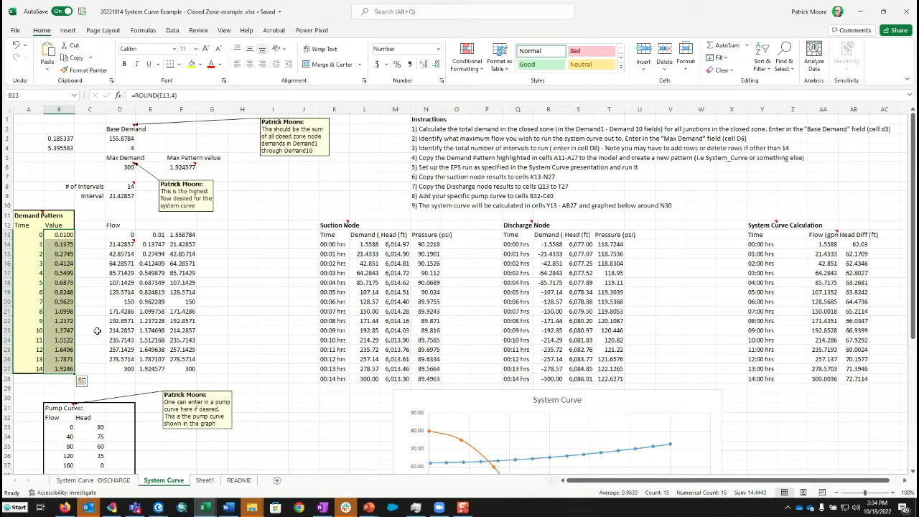
pyautogui.click(158, 508)
pyautogui.click(189, 464)
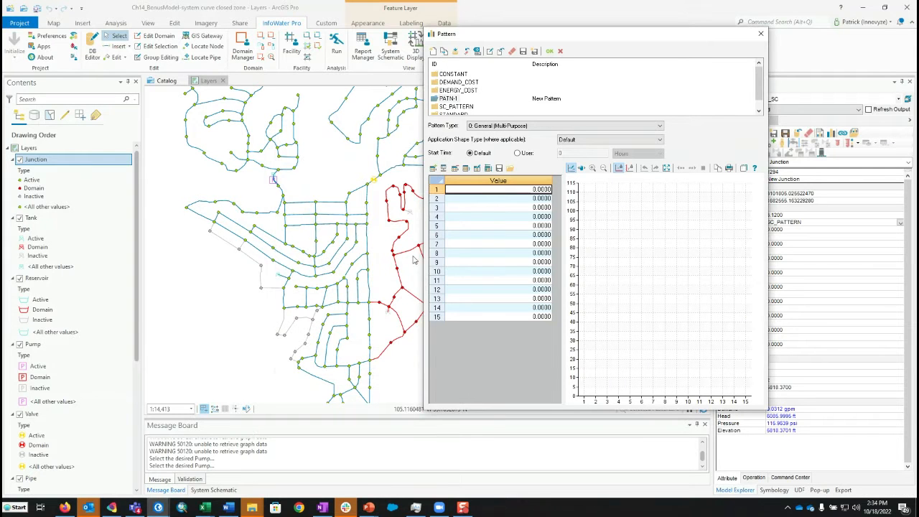
pyautogui.hotkey('ctrl', 'v')
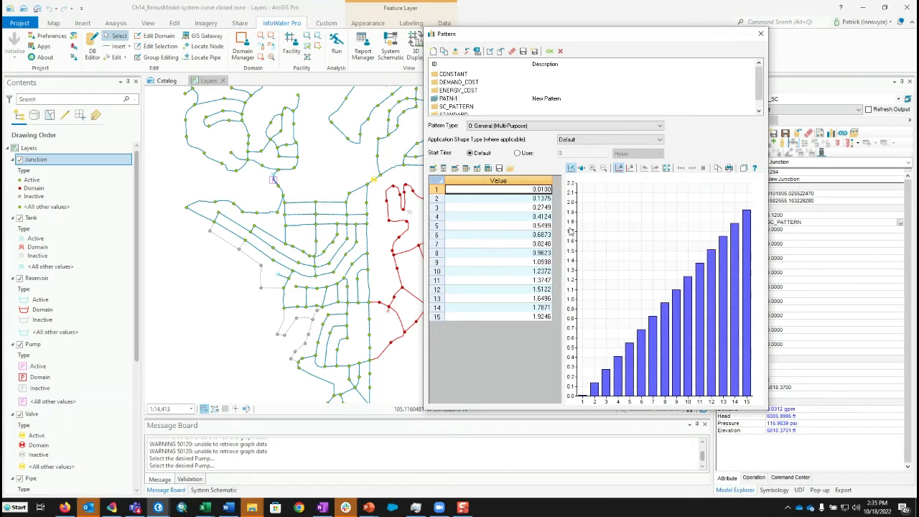
pyautogui.click(550, 51)
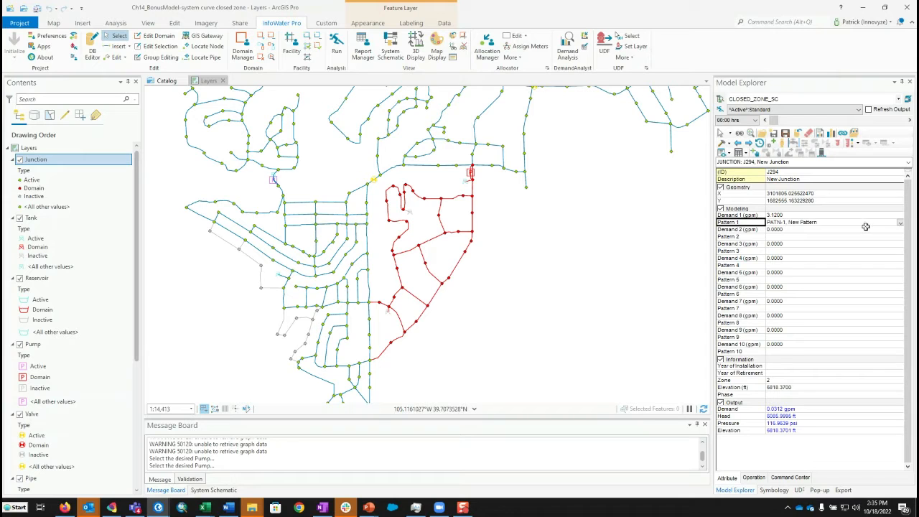
# - Set Pattern 1 of junction J294 back to SC_PATTERN
pyautogui.click(900, 226)
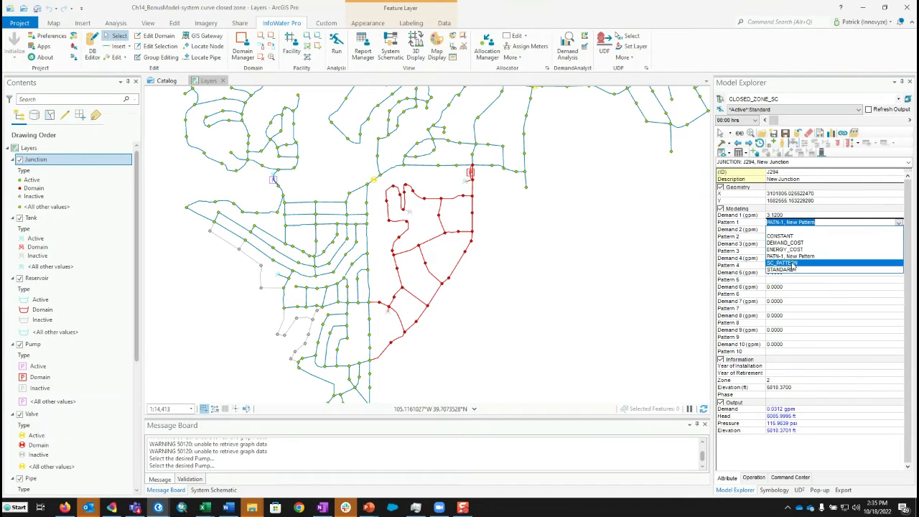
pyautogui.click(791, 261)
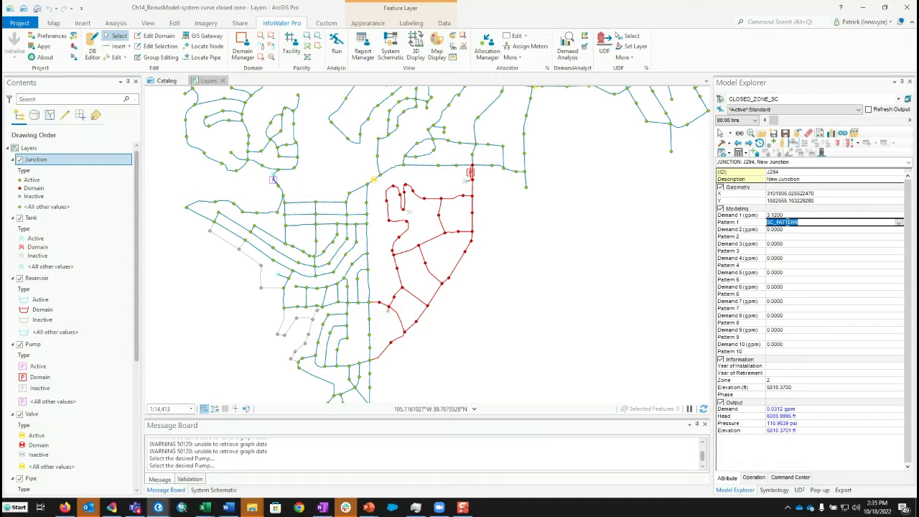
# - Reopen the domain's Junction Demand (Modeling) Data table and sort it by Demand 1 from highest to lowest
pyautogui.click(90, 47)
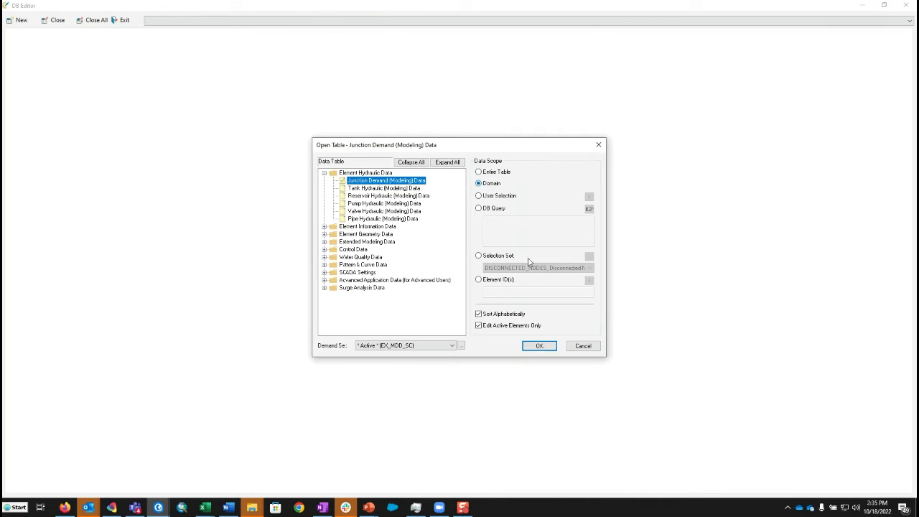
pyautogui.click(539, 345)
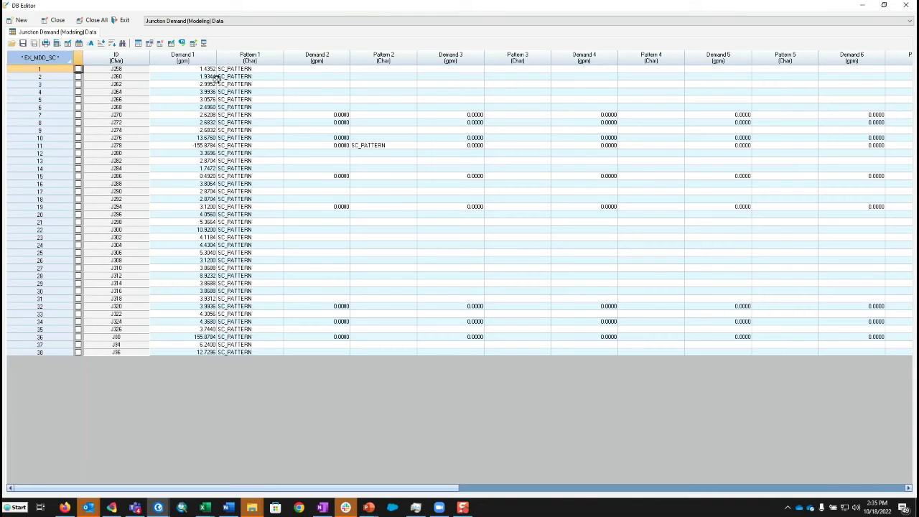
pyautogui.click(181, 59)
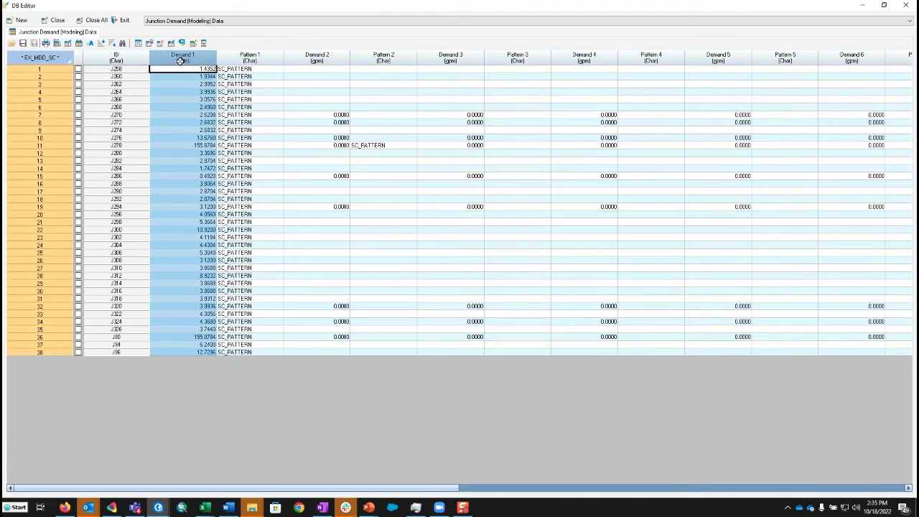
pyautogui.click(112, 43)
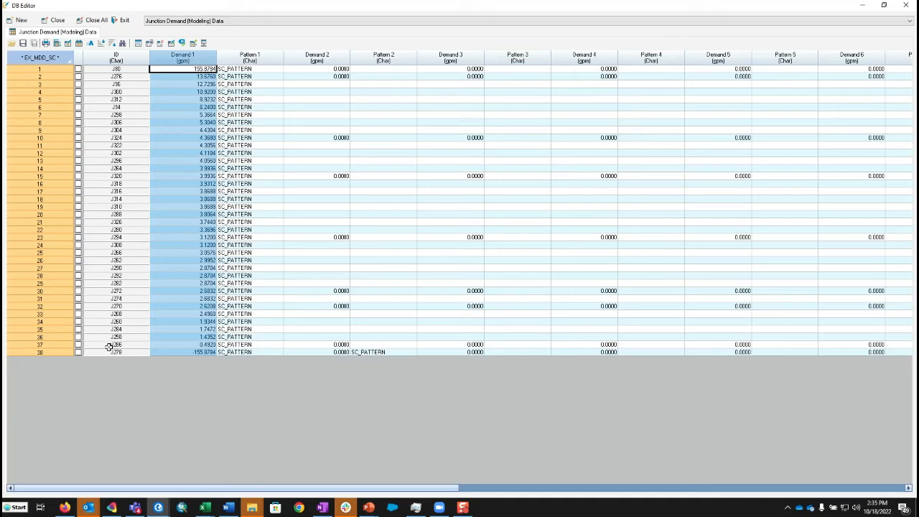
# - Review the Demand 1 values and Pattern 1 assignments from junction J276 through J286, and exit DB Editor
pyautogui.moveTo(184, 76); pyautogui.dragTo(202, 341)
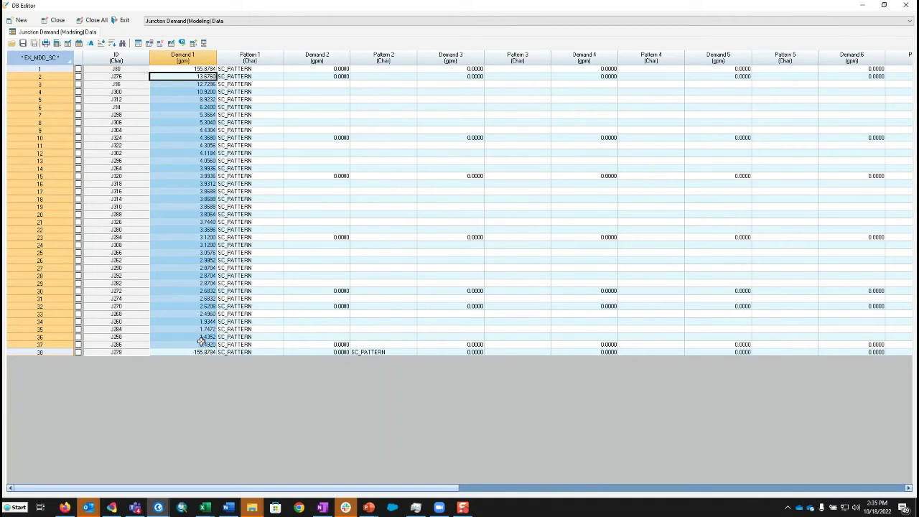
pyautogui.click(240, 75)
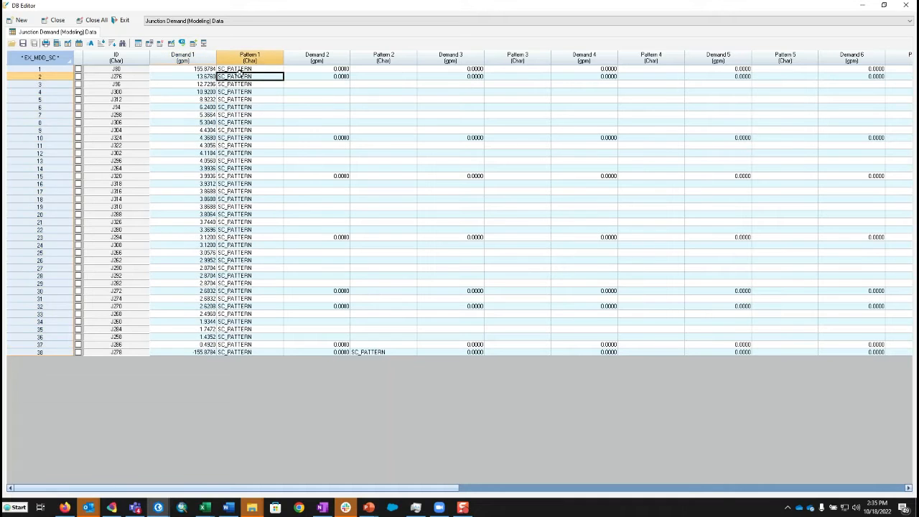
pyautogui.moveTo(240, 75); pyautogui.dragTo(251, 341)
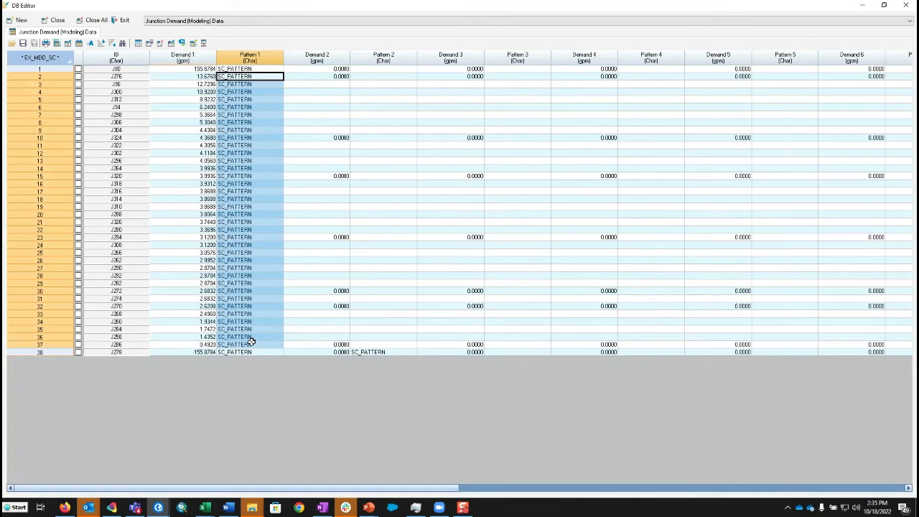
pyautogui.click(124, 20)
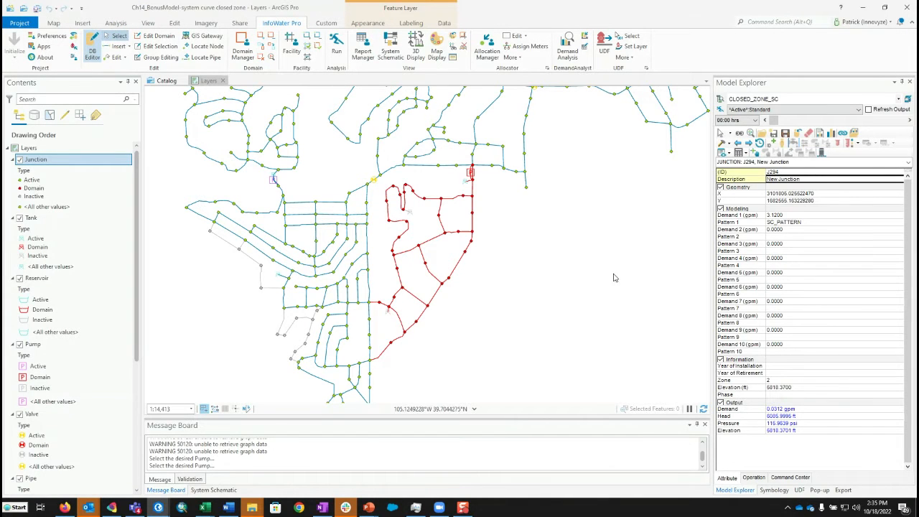
# - Examine the Demand 1 values and Pattern 1 assignments of junctions J278 and J80 on either side of the domain's pump
pyautogui.scroll(3, 504, 192)
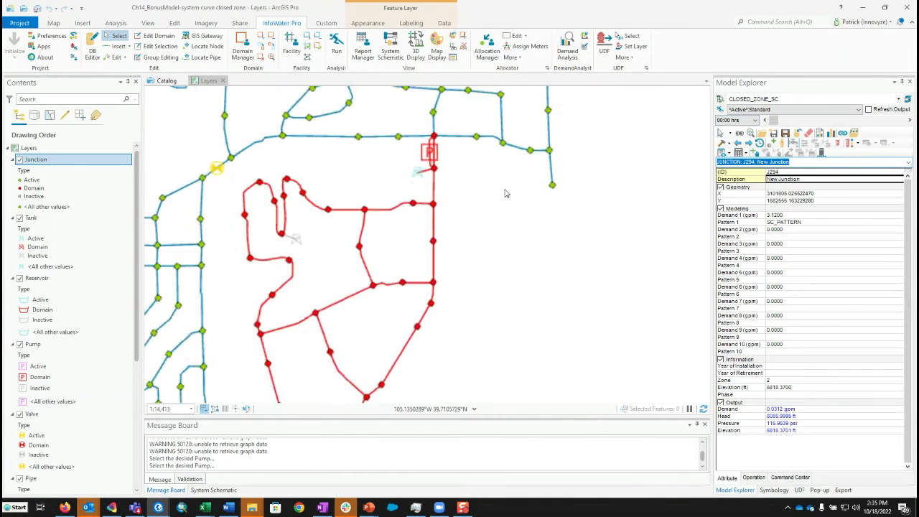
pyautogui.moveTo(441, 150); pyautogui.dragTo(468, 234)
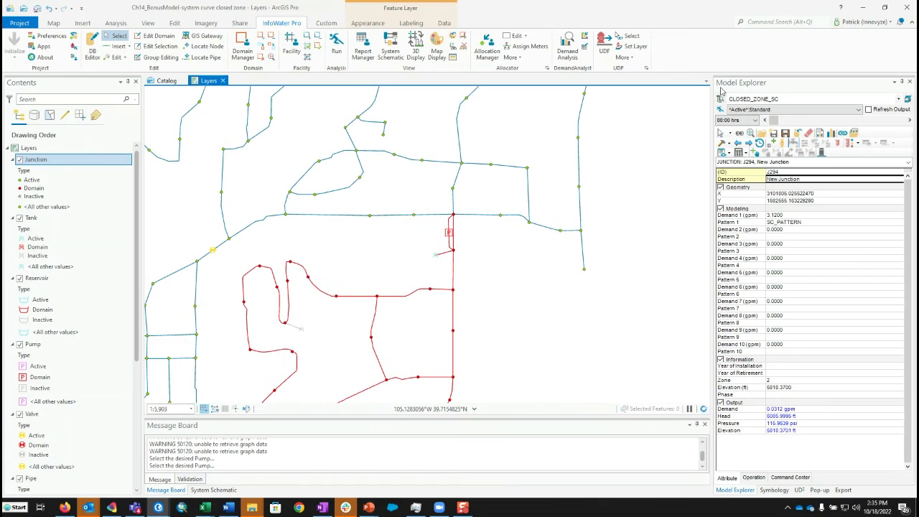
pyautogui.click(452, 250)
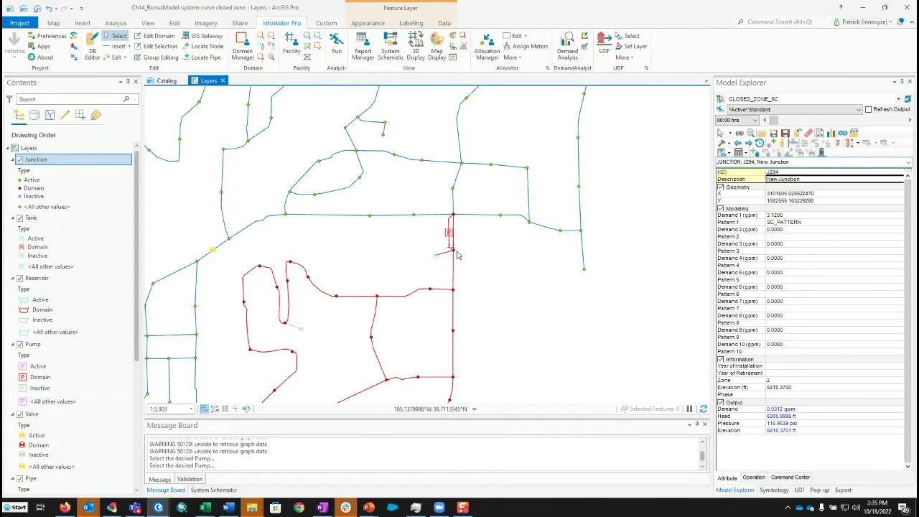
pyautogui.click(784, 215)
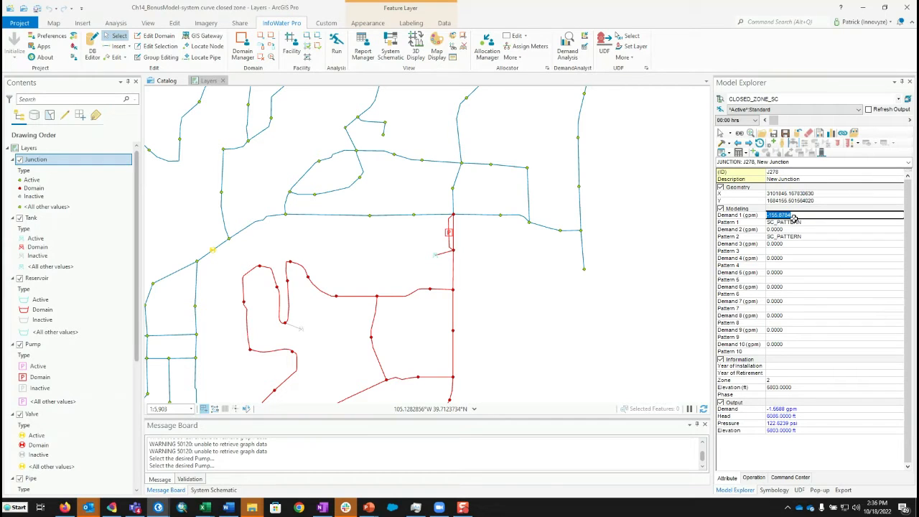
pyautogui.click(454, 214)
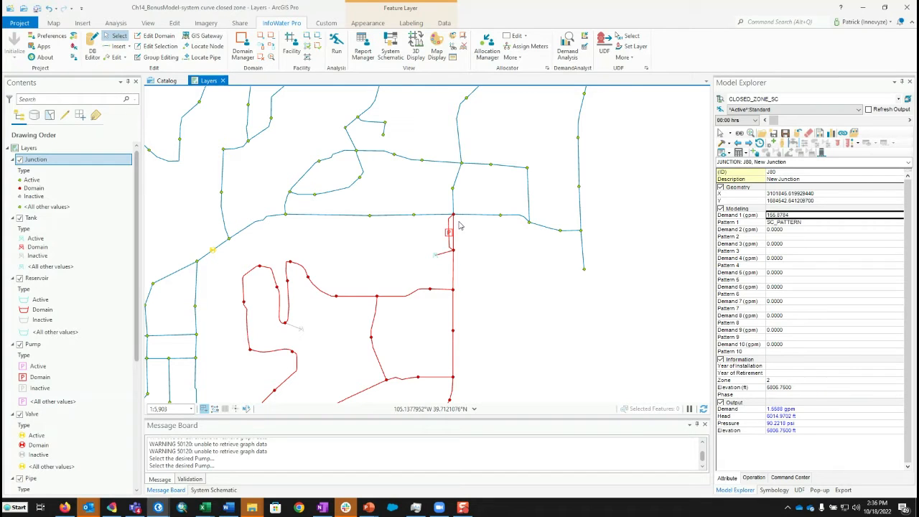
pyautogui.click(452, 215)
pyautogui.moveTo(450, 208); pyautogui.dragTo(464, 229)
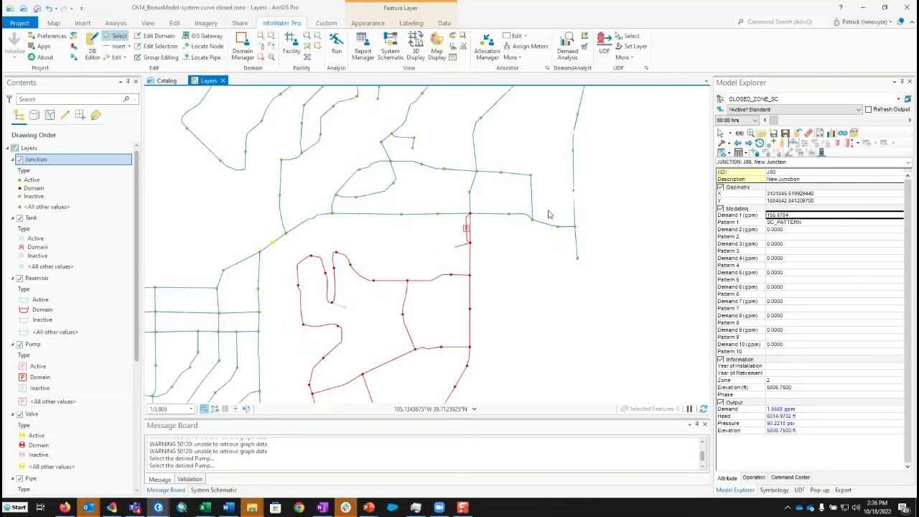
# - Invert the domain so it covers the active network outside the closed zone, and close Domain Manager
pyautogui.scroll(-4, 522, 244)
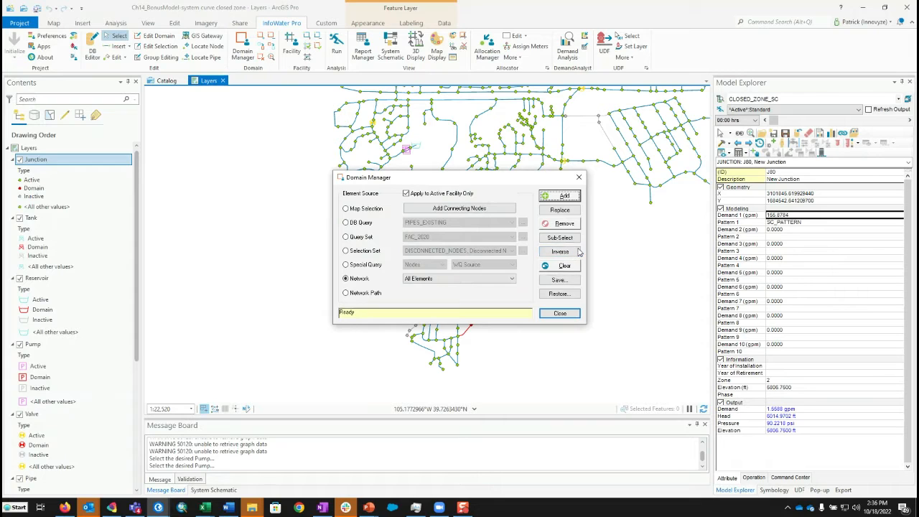
pyautogui.click(573, 252)
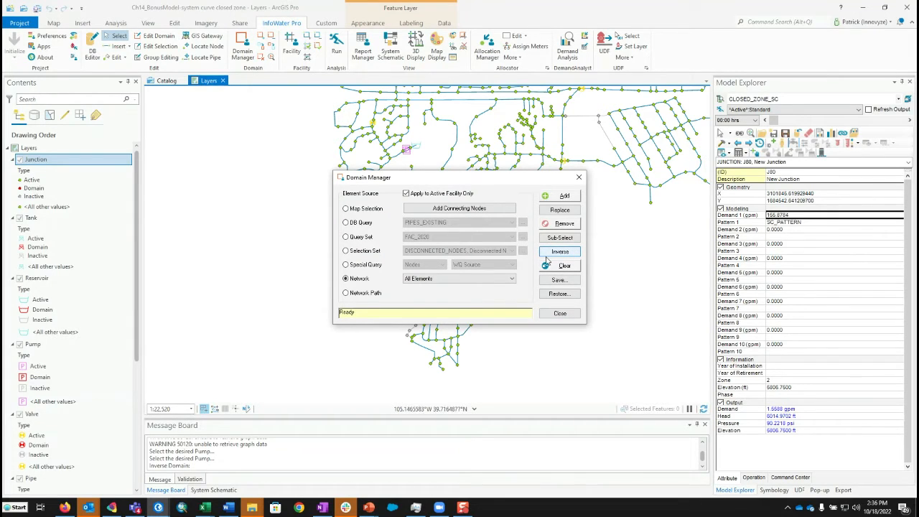
pyautogui.click(553, 254)
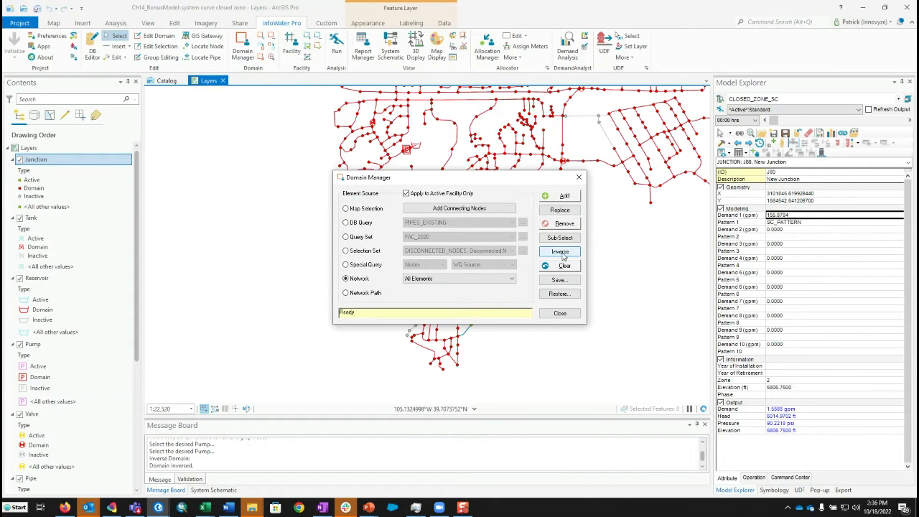
pyautogui.click(559, 314)
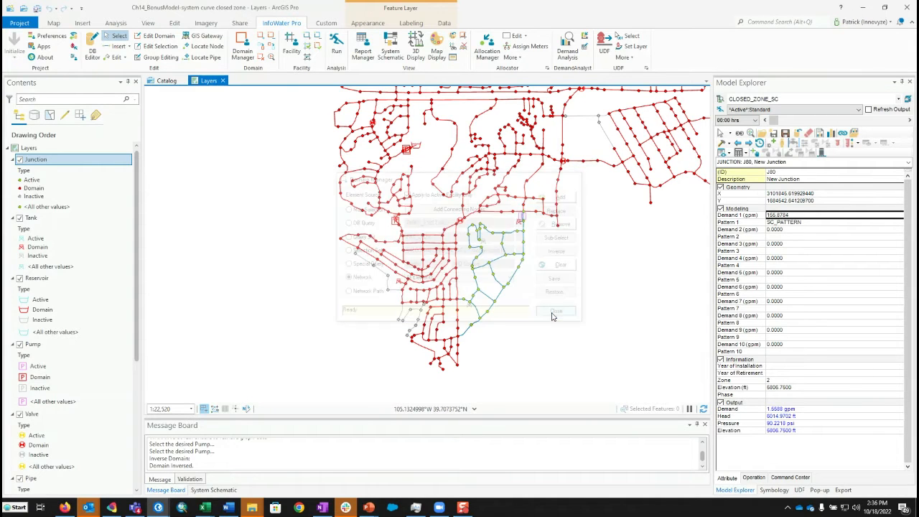
# - Open the Junction Demand (Modeling) Data table for the inverted domain and inspect the CONSTANT pattern assigned to junction J10
pyautogui.click(89, 49)
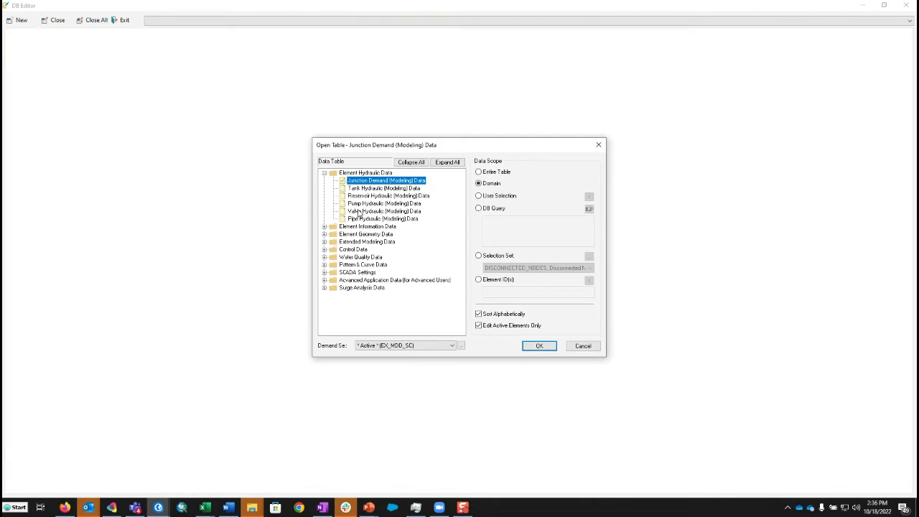
pyautogui.click(538, 347)
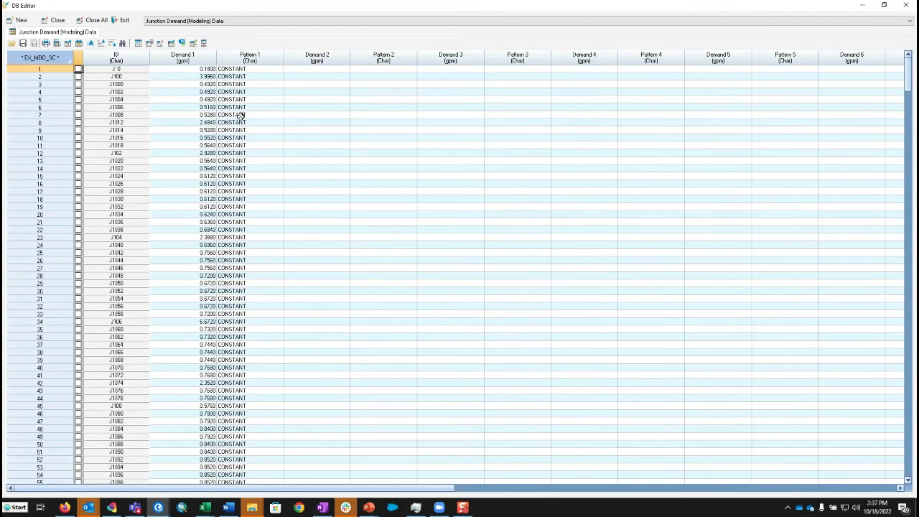
pyautogui.click(231, 68)
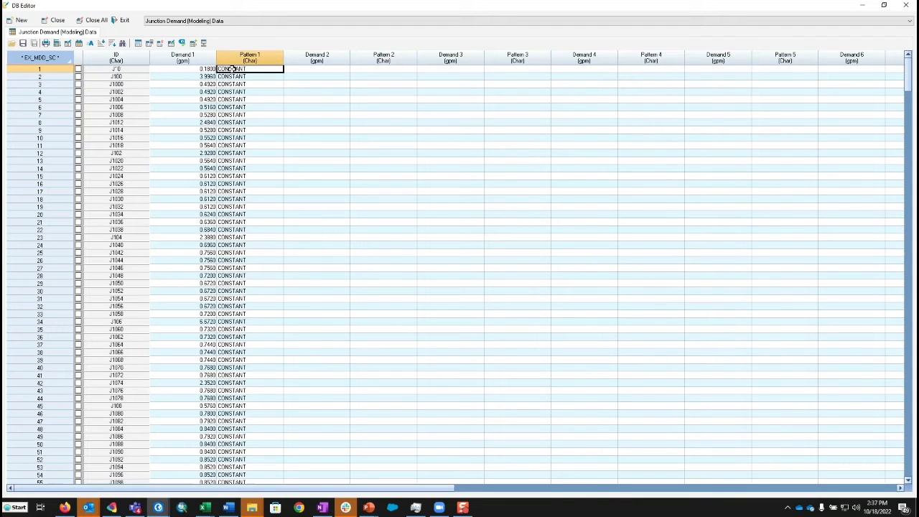
pyautogui.doubleClick(232, 69)
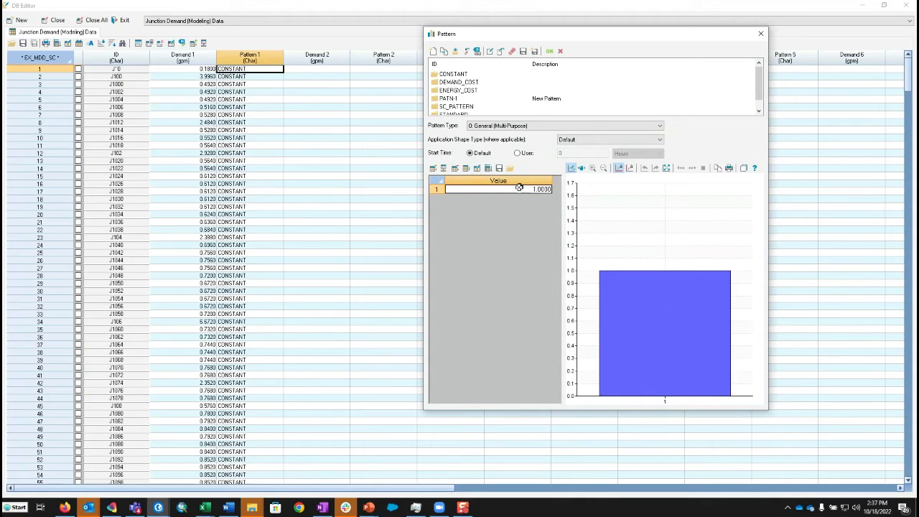
pyautogui.click(549, 51)
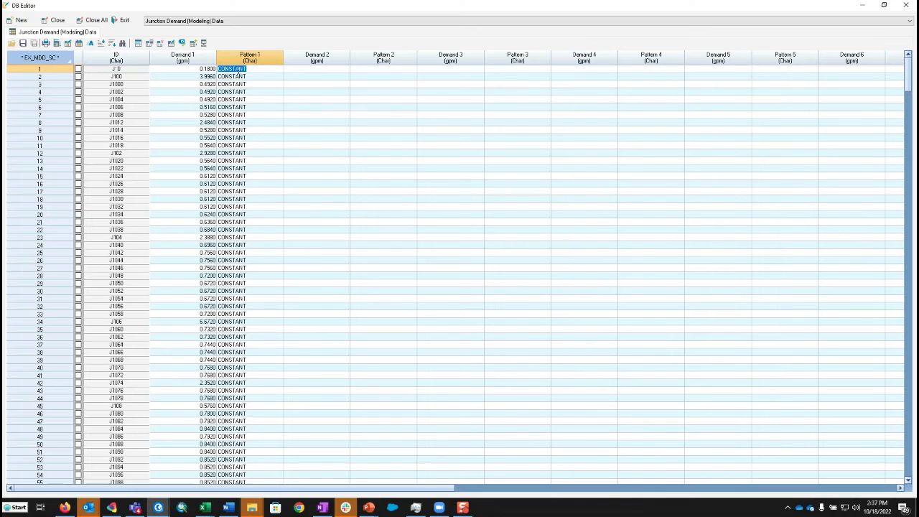
# - Review the Pattern 1 assignments down the table of junctions outside the closed zone, and exit DB Editor
pyautogui.scroll(-20, 203, 207)
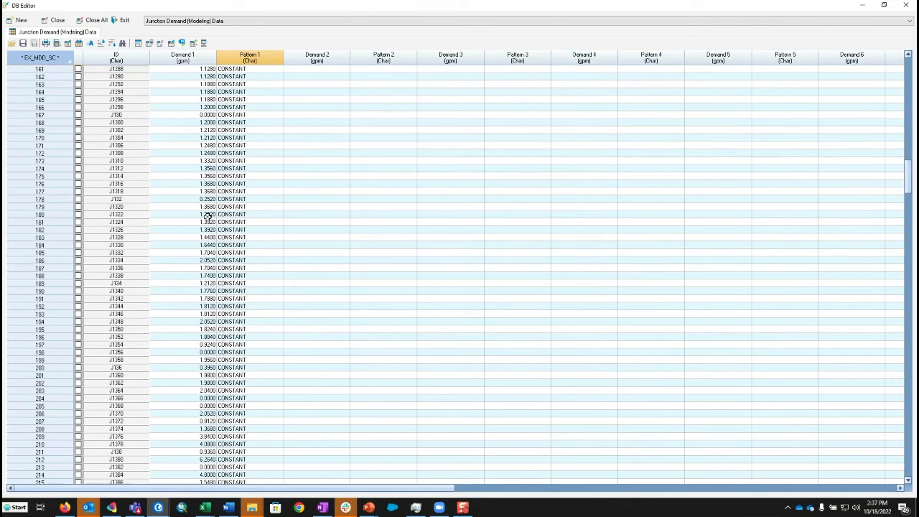
pyautogui.scroll(-20, 206, 216)
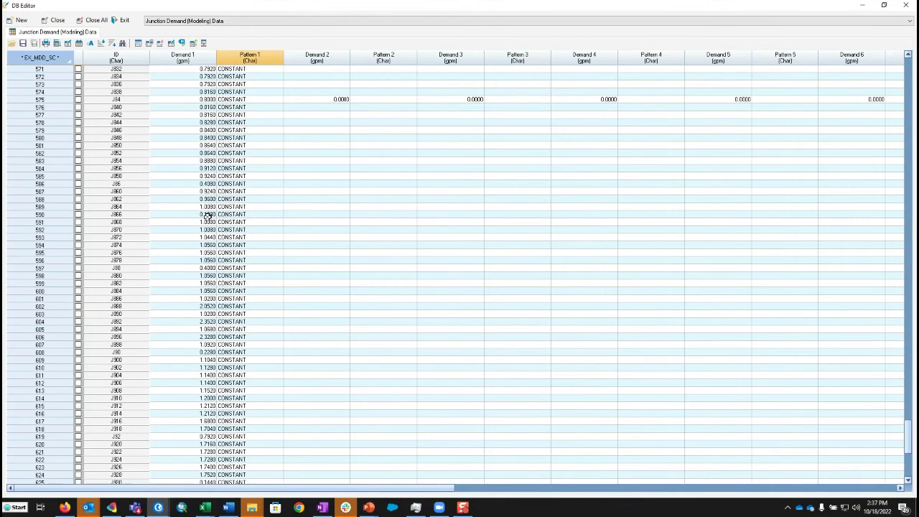
pyautogui.scroll(-12, 207, 216)
pyautogui.scroll(20, 367, 174)
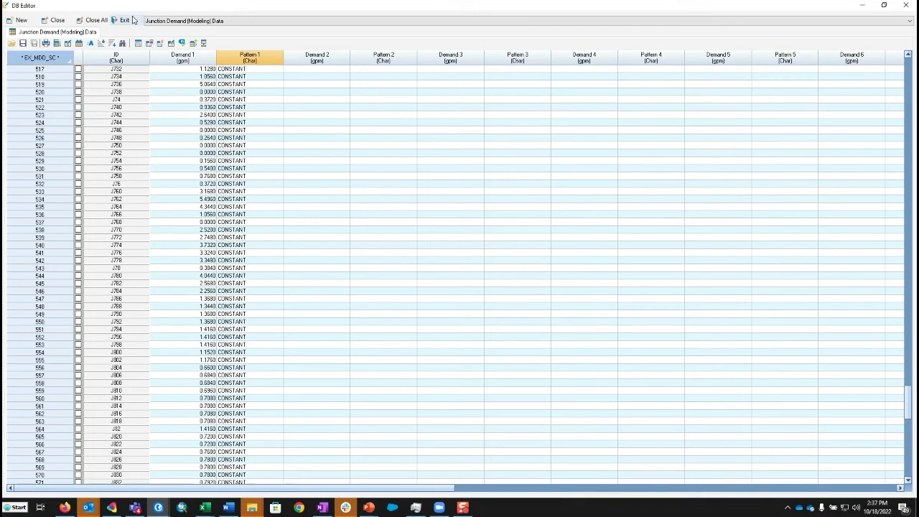
pyautogui.click(124, 20)
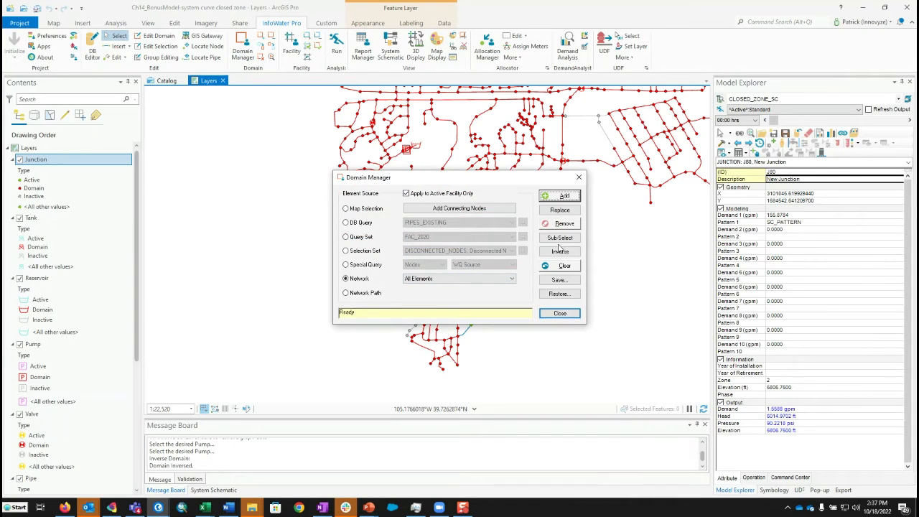
# - Invert the domain back to the closed zone and close Domain Manager
pyautogui.click(559, 253)
pyautogui.click(558, 252)
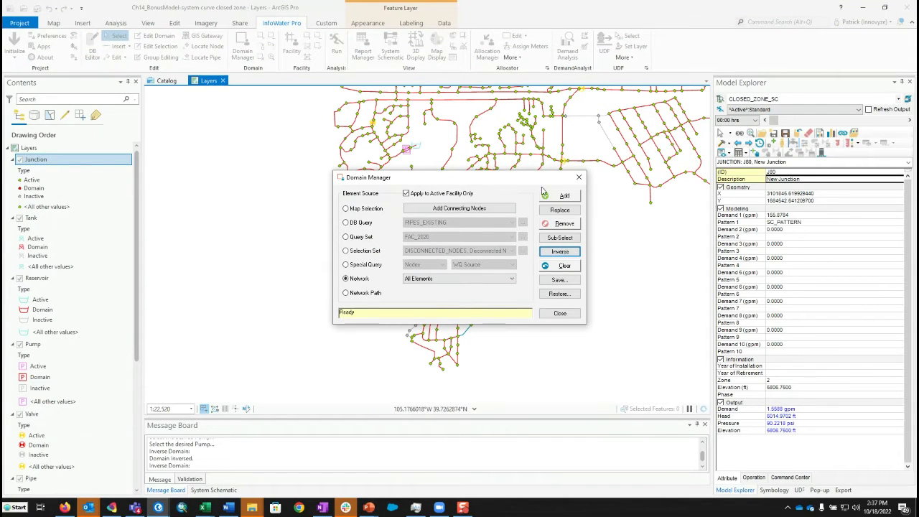
pyautogui.click(579, 177)
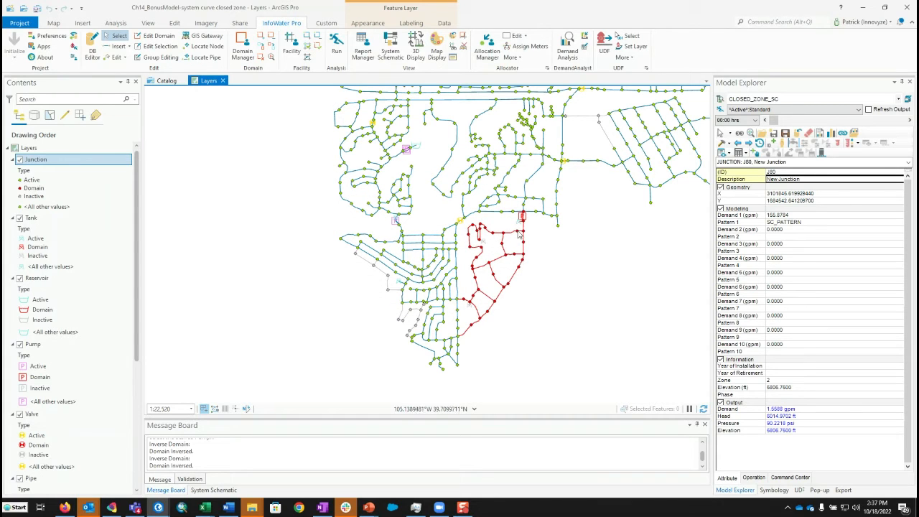
# - Compare the Demand 1 values of junctions J278 and J80, downstream and upstream of the closed-zone pump
pyautogui.scroll(2, 525, 216)
pyautogui.scroll(3, 525, 215)
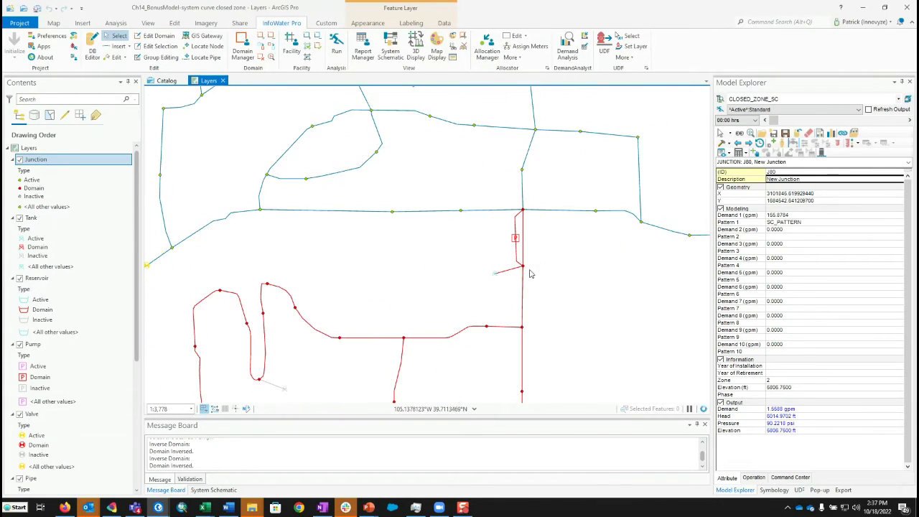
pyautogui.click(523, 267)
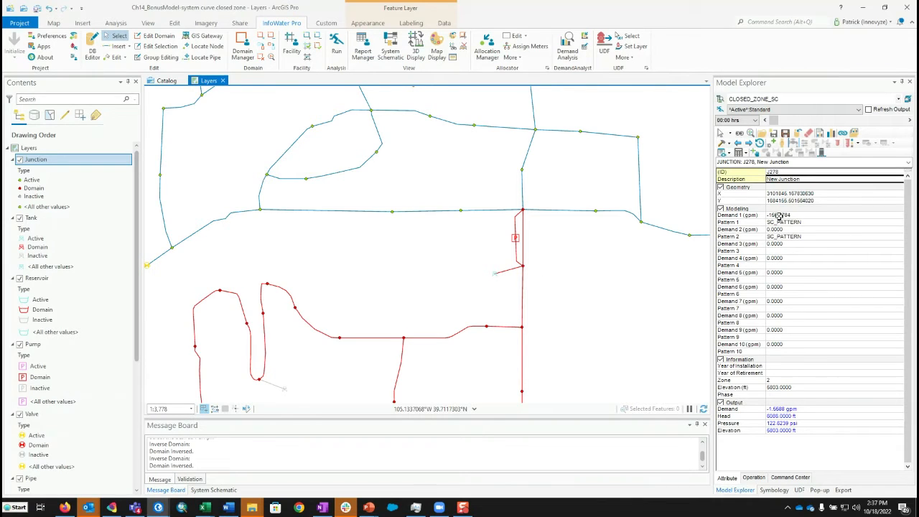
pyautogui.moveTo(519, 206); pyautogui.dragTo(539, 221)
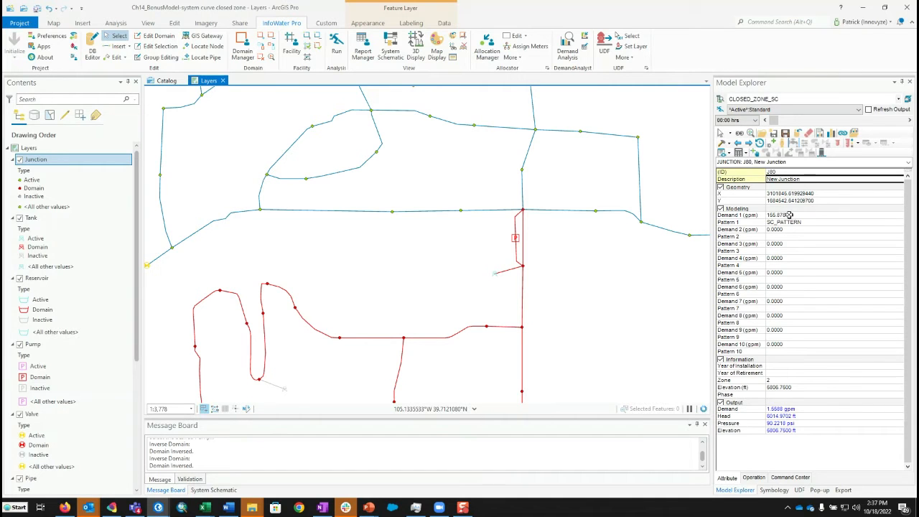
pyautogui.scroll(-3, 572, 174)
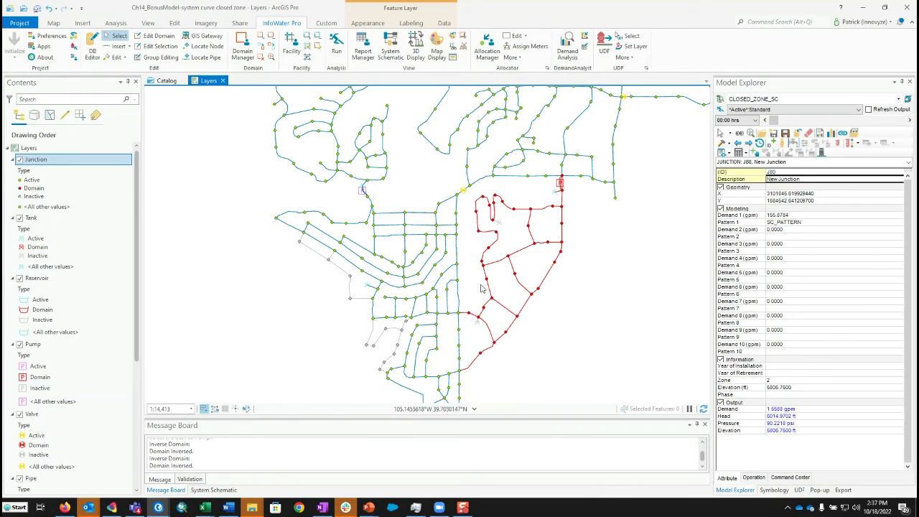
# - Deactivate the tank beside the closed-zone pump and activate the tank connected to junction J96 in the southern part of the zone
pyautogui.click(319, 37)
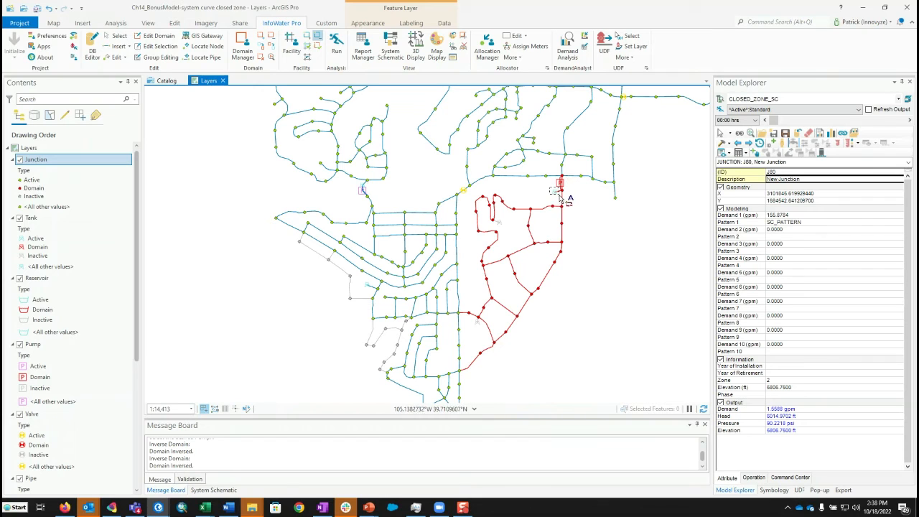
pyautogui.moveTo(559, 196); pyautogui.dragTo(559, 197)
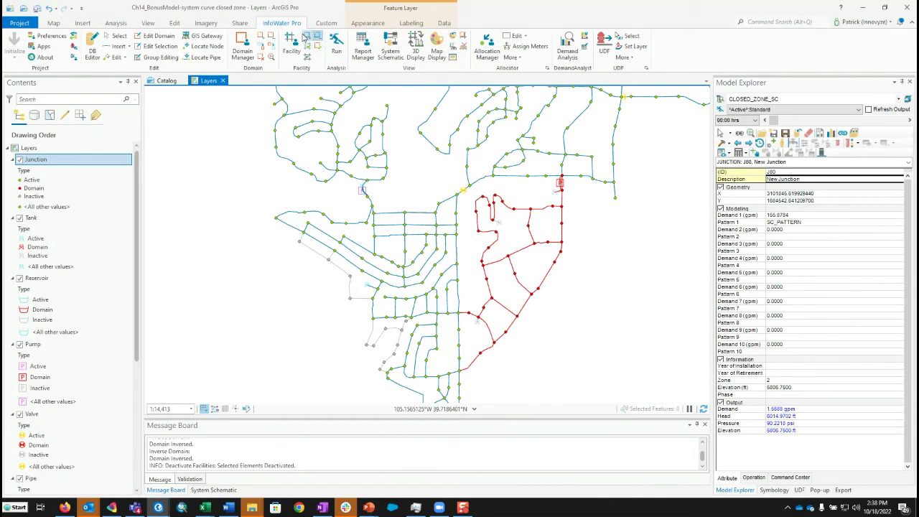
pyautogui.click(305, 35)
pyautogui.moveTo(474, 318); pyautogui.dragTo(486, 332)
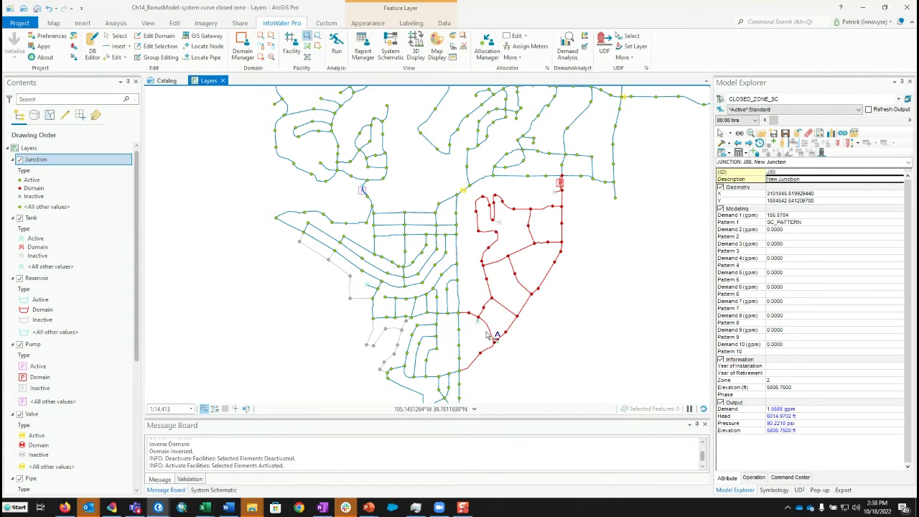
# - Inspect the attributes of junction J96 and the connected tank T-SC1, including the tank's elevation and level settings
pyautogui.scroll(3, 485, 332)
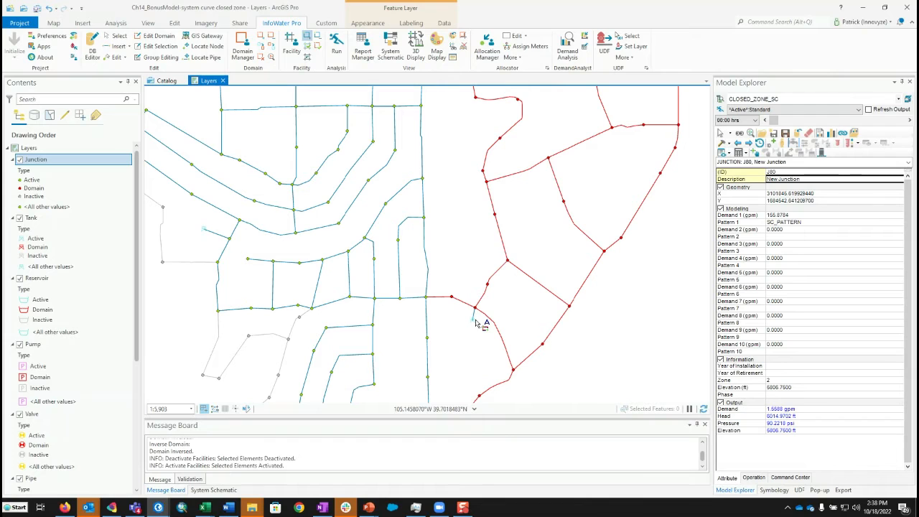
pyautogui.click(720, 134)
pyautogui.click(476, 307)
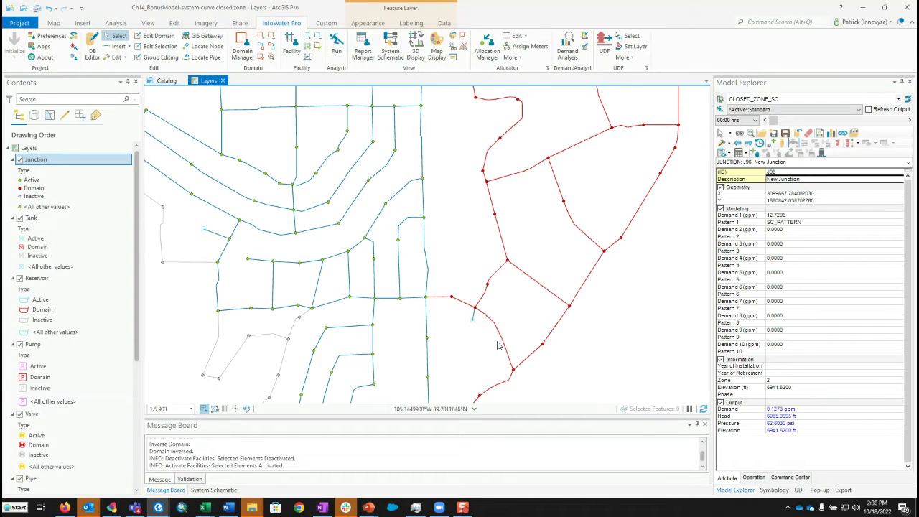
pyautogui.click(472, 320)
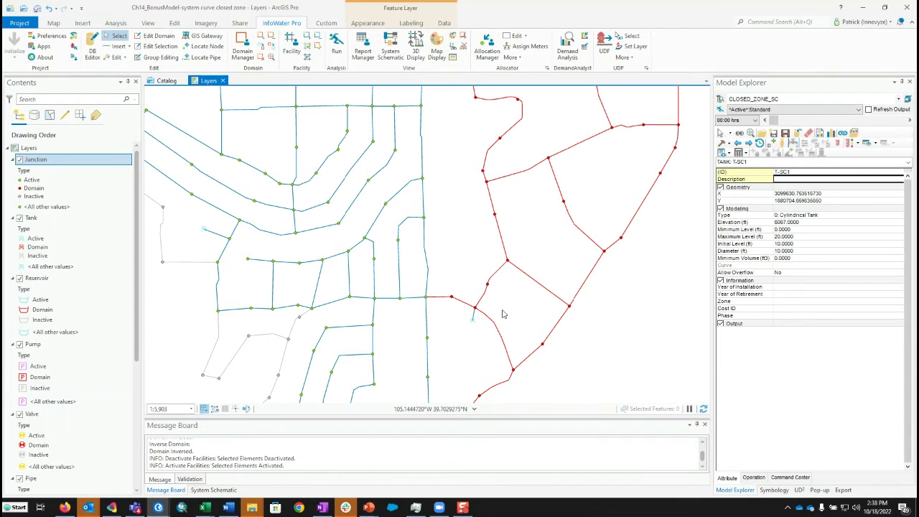
# - Reselect junction J96 and check its output head and pressure
pyautogui.scroll(-2, 435, 310)
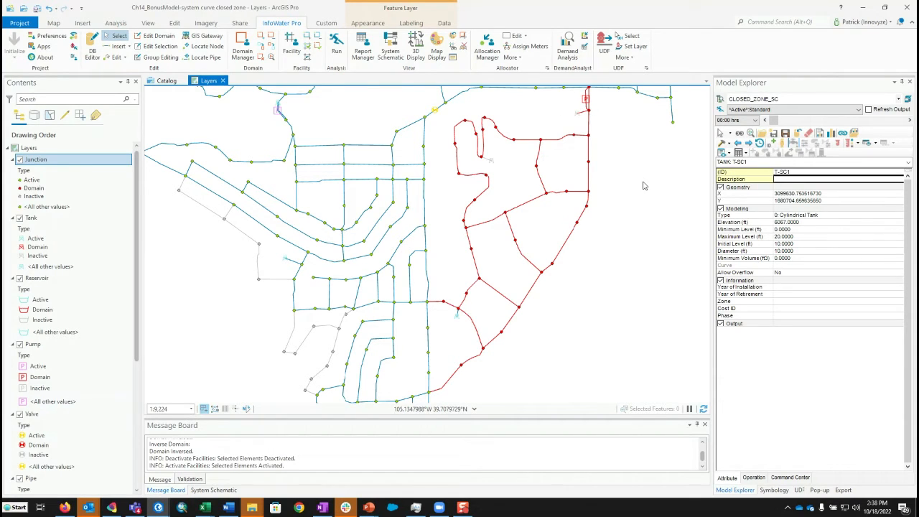
pyautogui.click(458, 310)
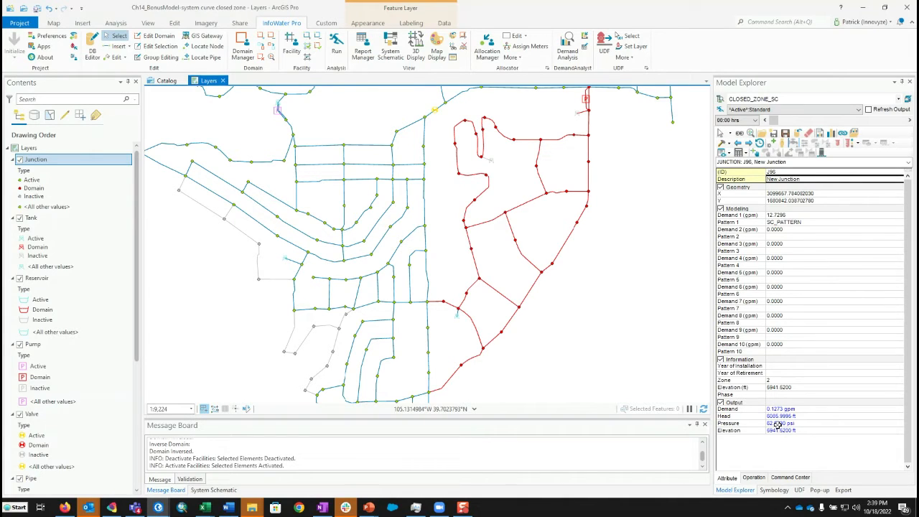
pyautogui.click(737, 164)
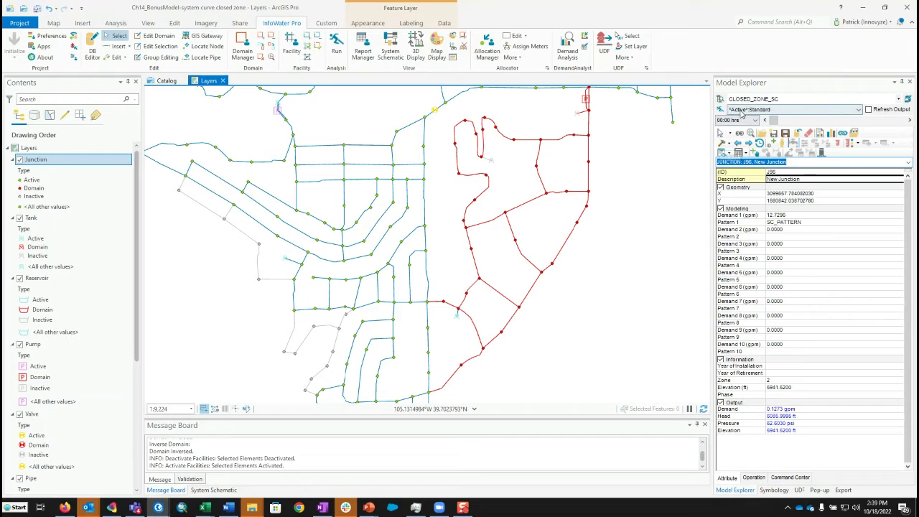
pyautogui.click(722, 134)
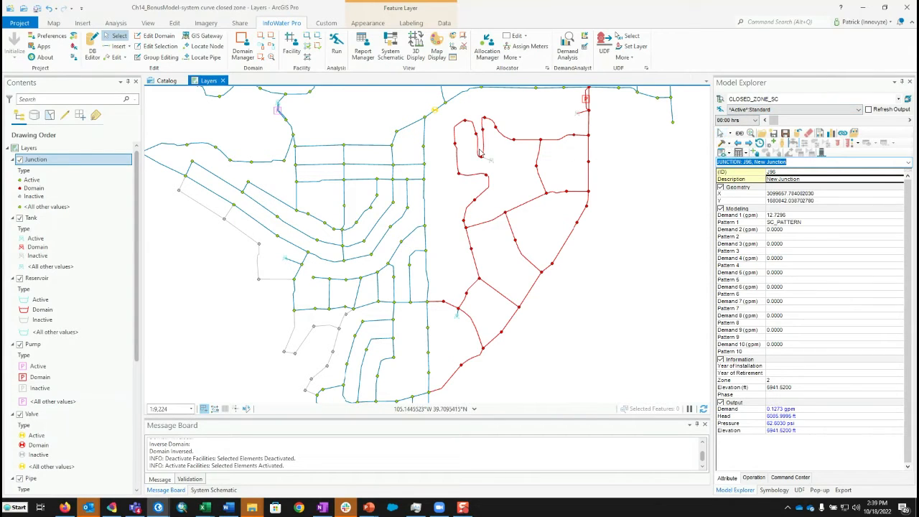
# - Inspect junction J312 on the zone's northern loop and switch the active scenario to EX_MAXDAY
pyautogui.moveTo(478, 150); pyautogui.dragTo(491, 163)
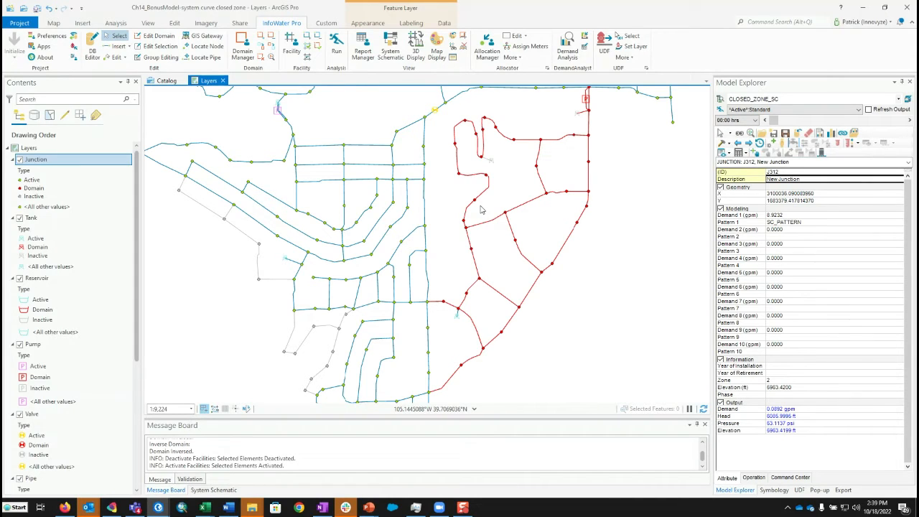
pyautogui.click(768, 101)
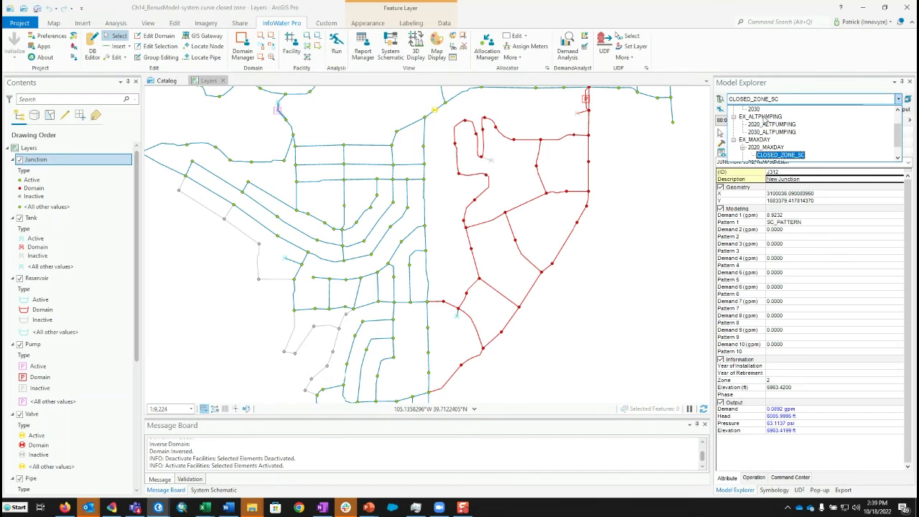
pyautogui.click(759, 141)
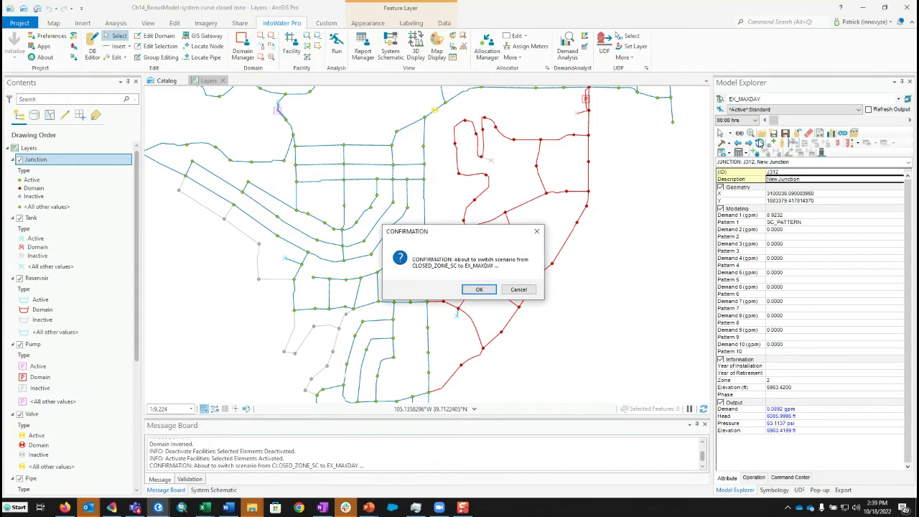
pyautogui.click(482, 291)
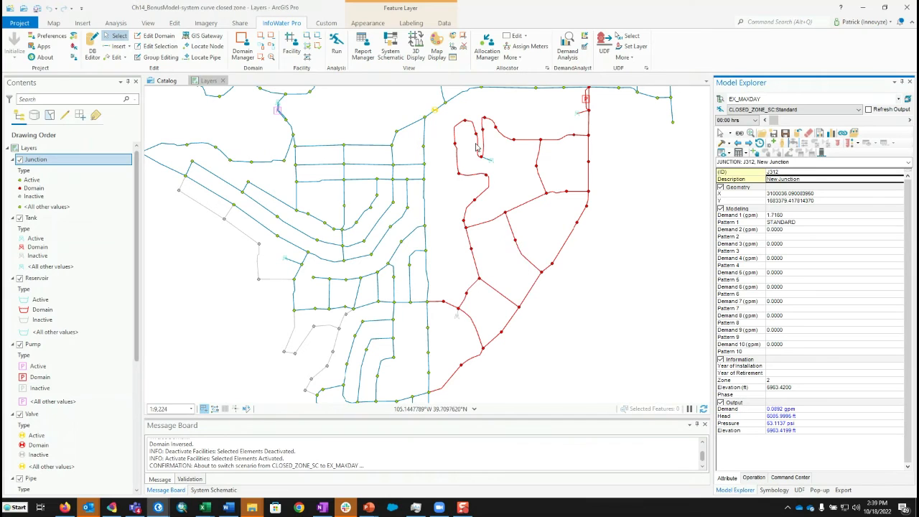
# - Graph junction J312's pressure over time from the CLOSED_ZONE_SC output, and hide the report window after viewing it
pyautogui.click(480, 156)
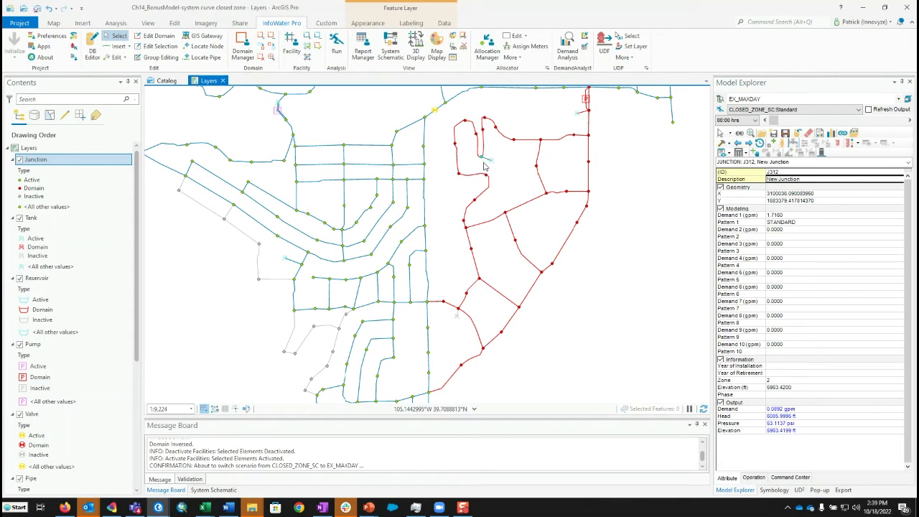
pyautogui.click(832, 134)
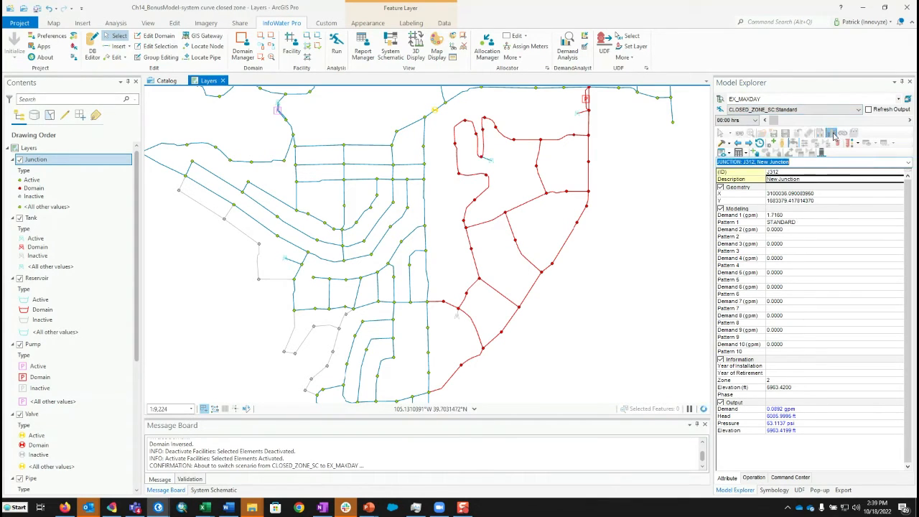
pyautogui.click(575, 206)
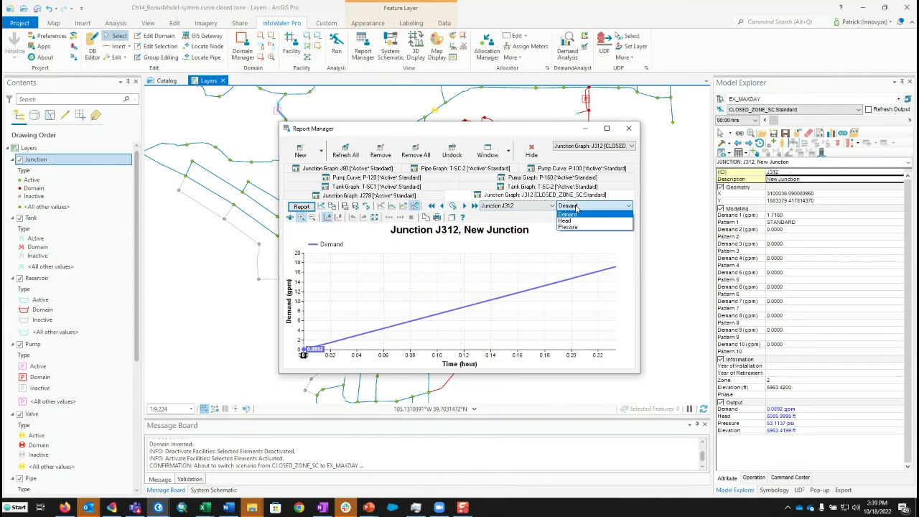
pyautogui.click(569, 227)
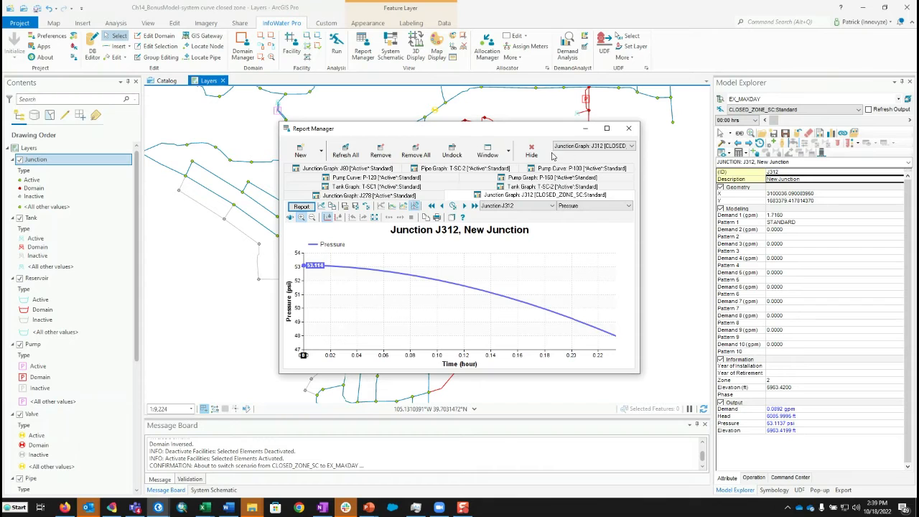
pyautogui.click(713, 151)
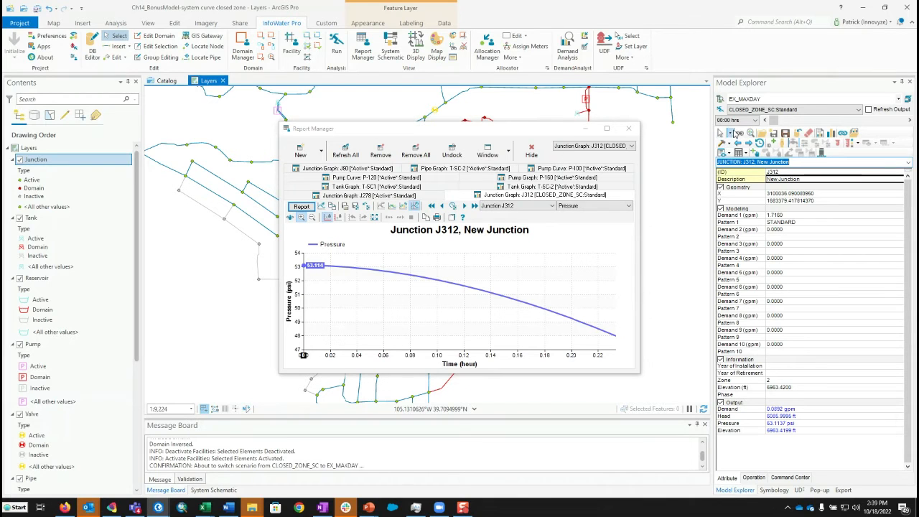
pyautogui.click(775, 112)
pyautogui.click(628, 129)
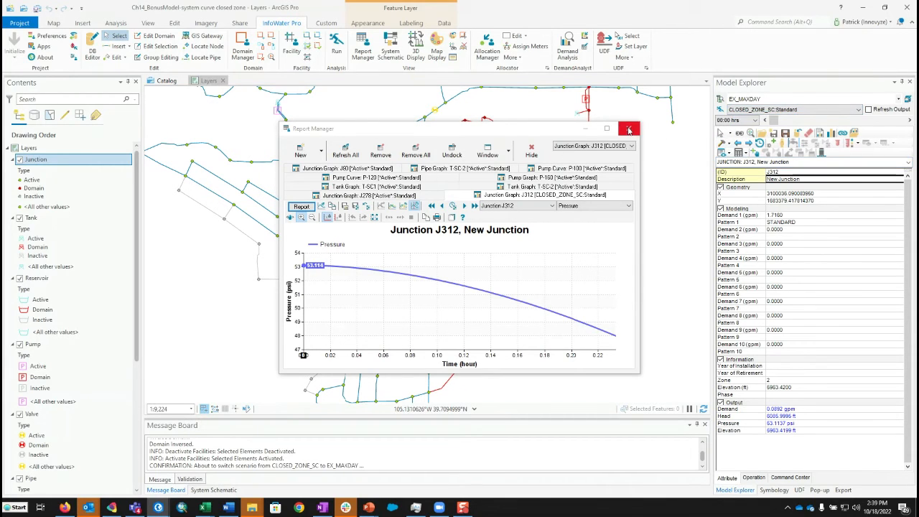
pyautogui.click(533, 150)
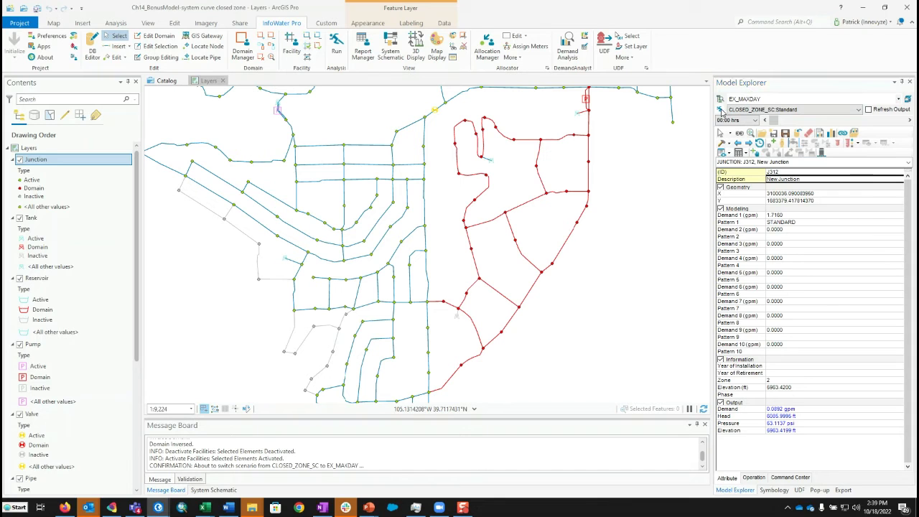
# - Run the EX_MAXDAY standard simulation with the EPS, Extended Period Analysis time setting and switch to the most recent output
pyautogui.click(720, 111)
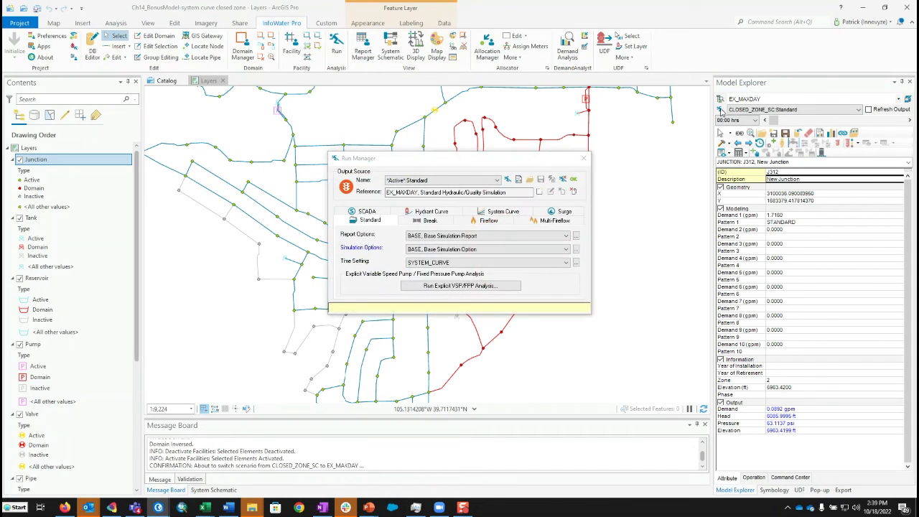
pyautogui.click(425, 262)
pyautogui.click(417, 279)
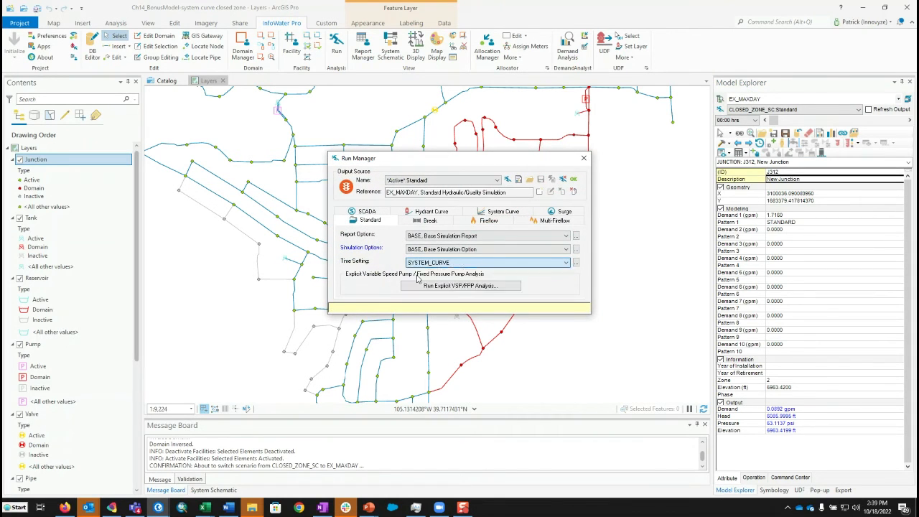
pyautogui.click(507, 180)
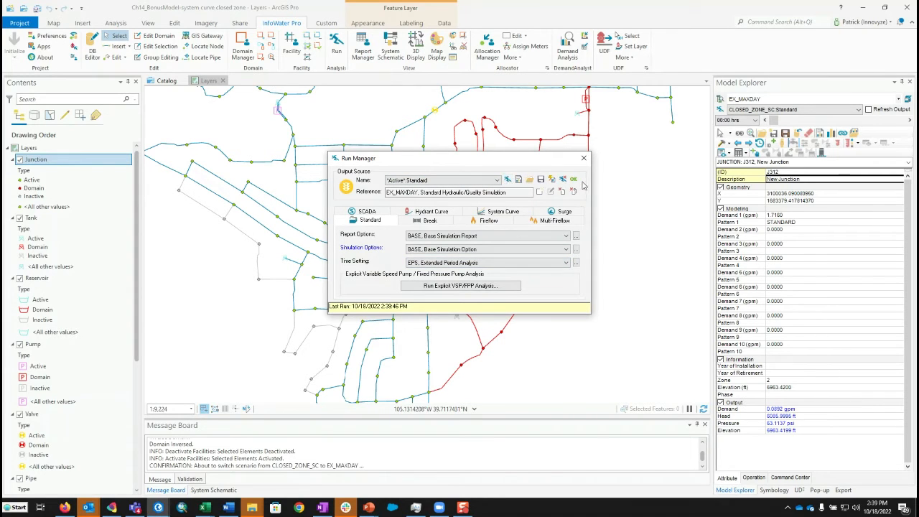
pyautogui.click(574, 179)
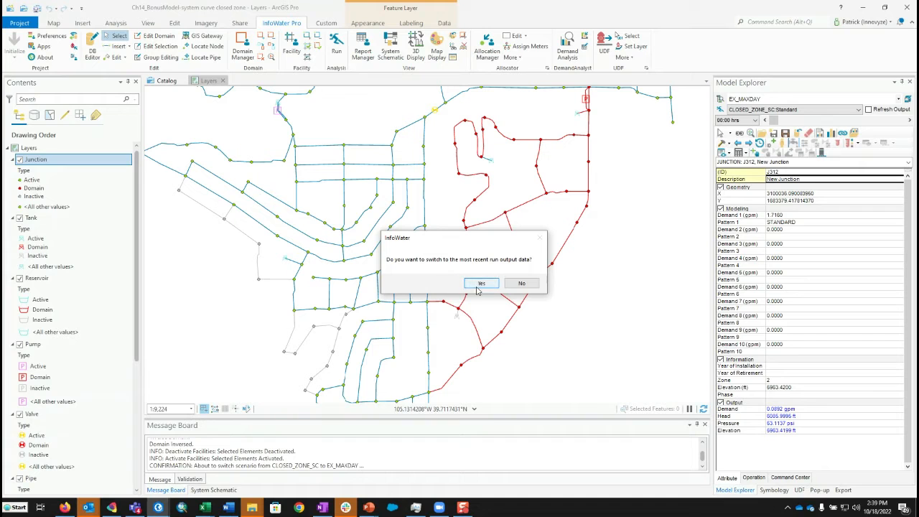
pyautogui.click(480, 284)
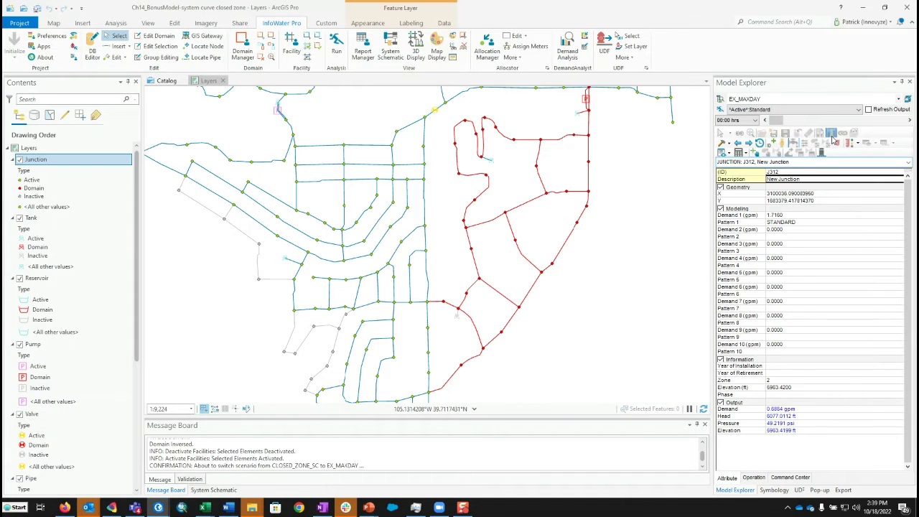
# - Graph junction J312's pressure from the active EX_MAXDAY run and examine how it varies over the simulation
pyautogui.click(831, 135)
pyautogui.click(589, 206)
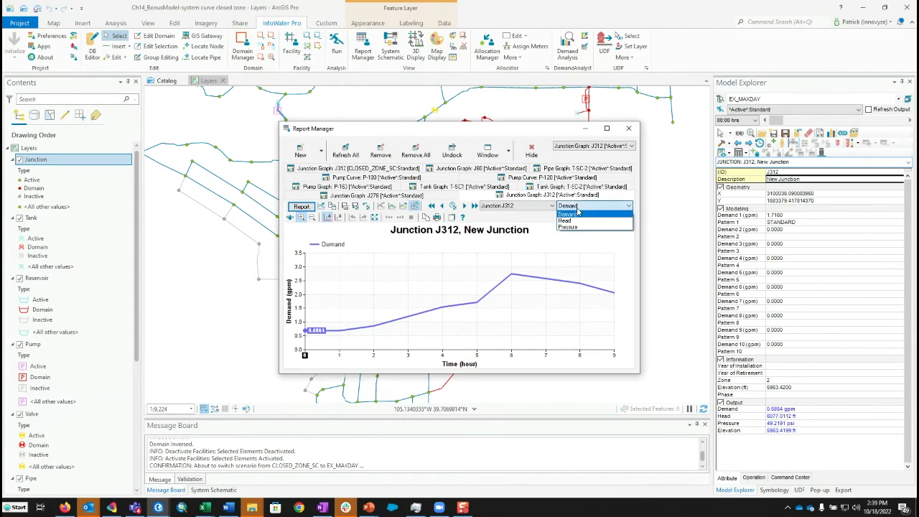
pyautogui.click(574, 227)
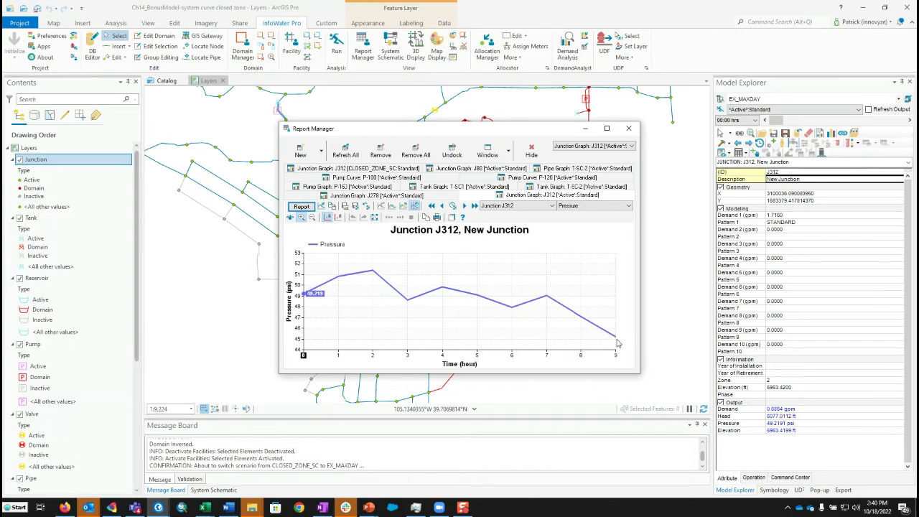
pyautogui.click(531, 152)
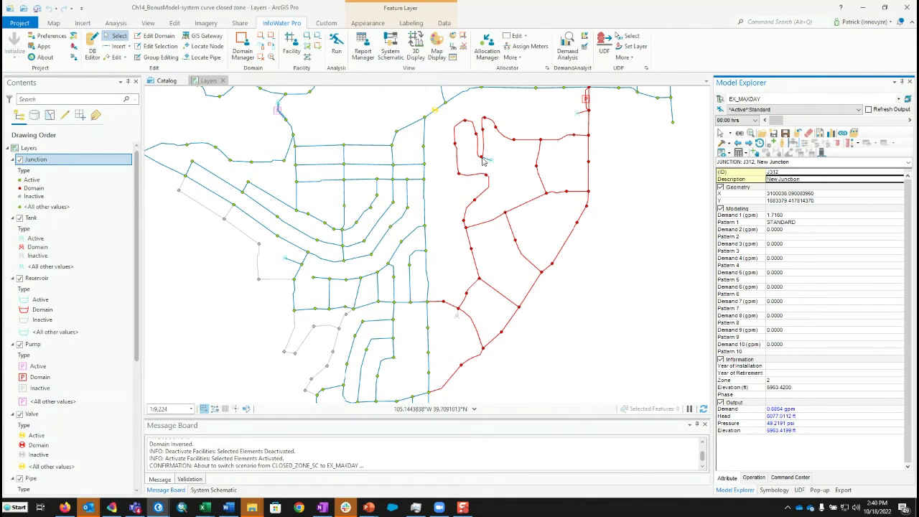
# - Graph junction J96's pressure from the active run and examine its value at hour 9
pyautogui.moveTo(450, 302); pyautogui.dragTo(467, 316)
pyautogui.click(831, 134)
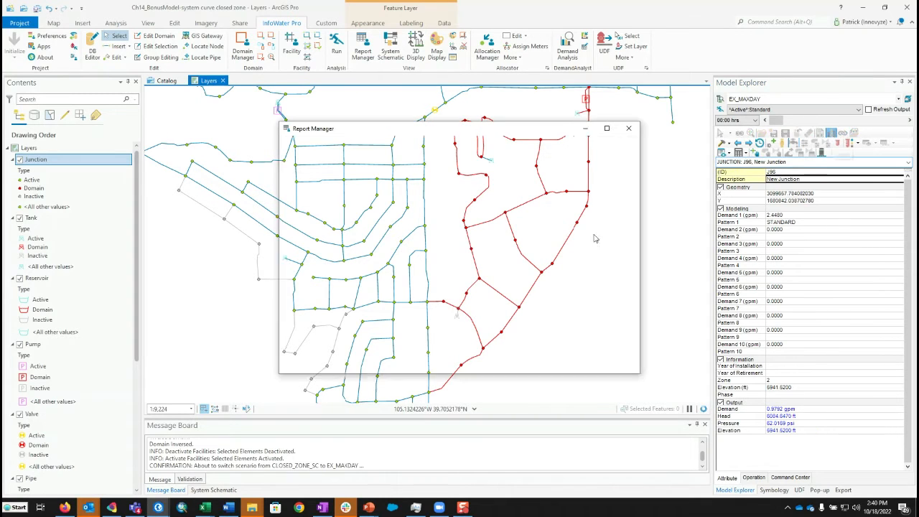
pyautogui.click(562, 208)
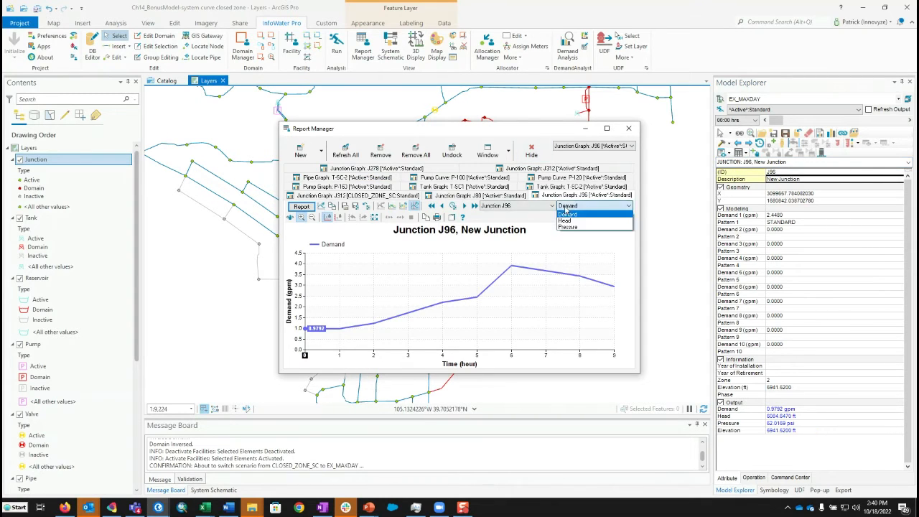
pyautogui.click(568, 227)
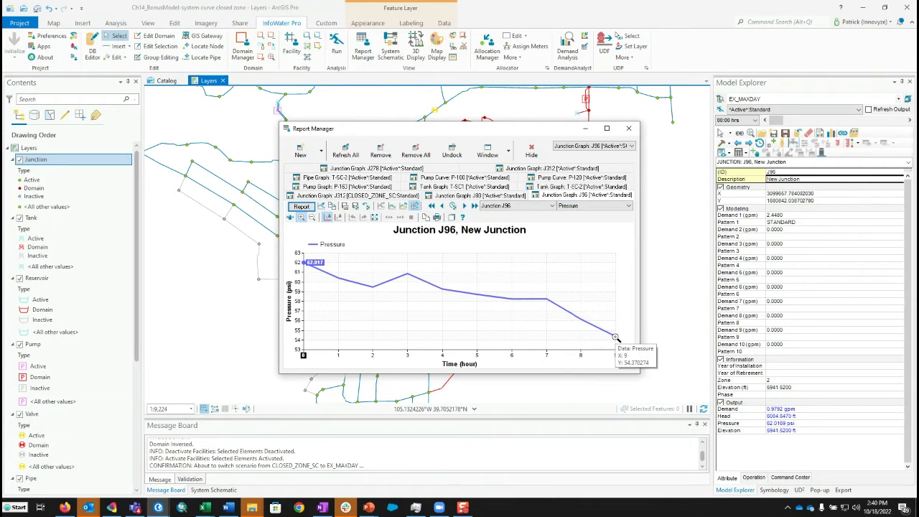
pyautogui.click(531, 149)
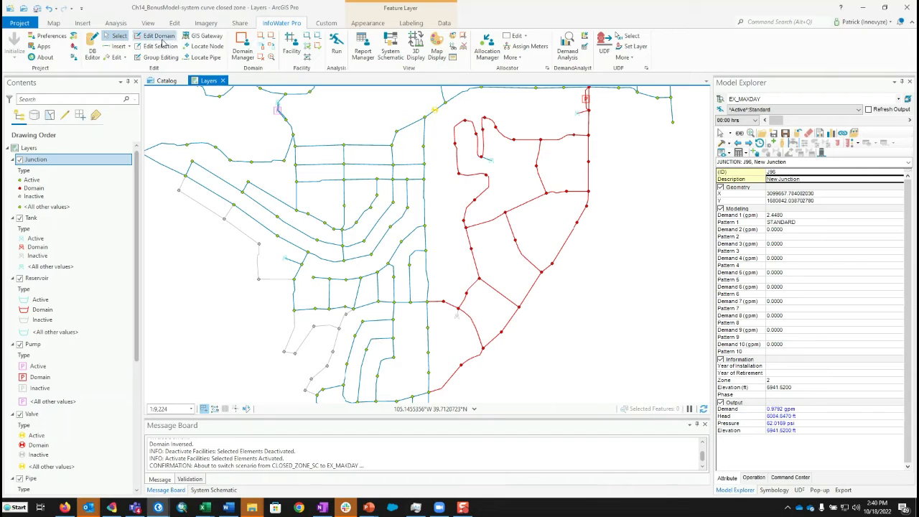
# - Deactivate the tank beside the closed-zone pump and clear the domain
pyautogui.click(318, 38)
pyautogui.click(583, 125)
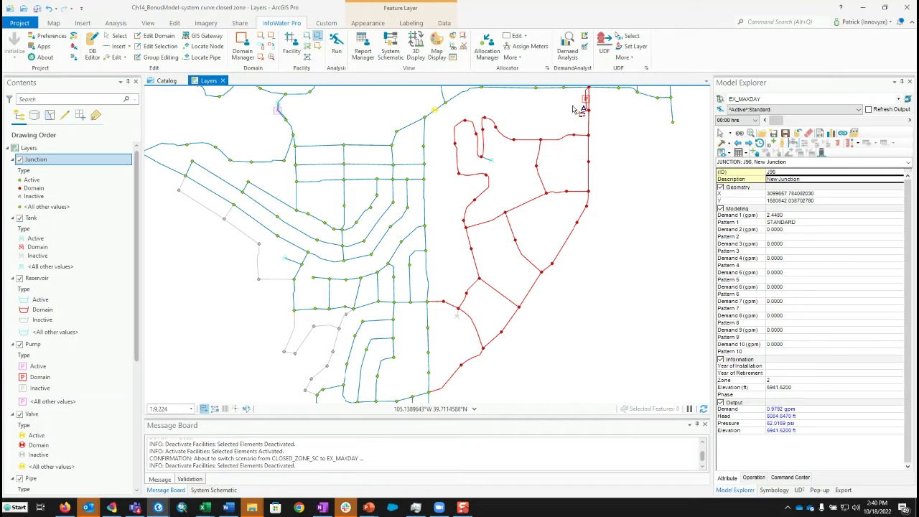
pyautogui.click(575, 111)
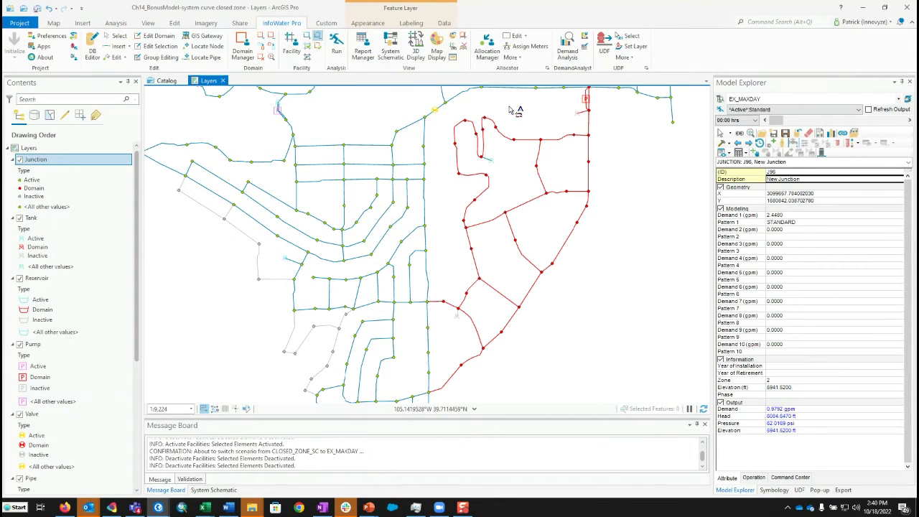
pyautogui.click(262, 61)
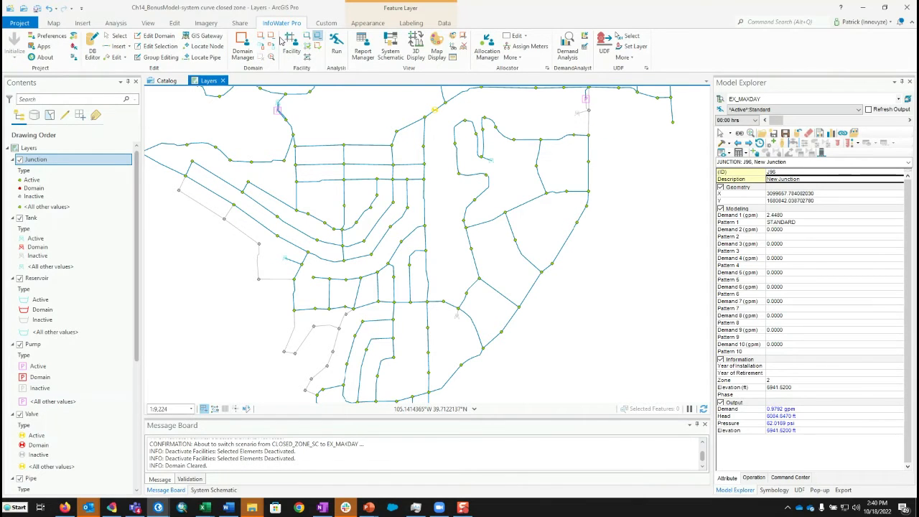
# - Reactivate the tank beside the closed-zone pump and deactivate it again
pyautogui.click(307, 35)
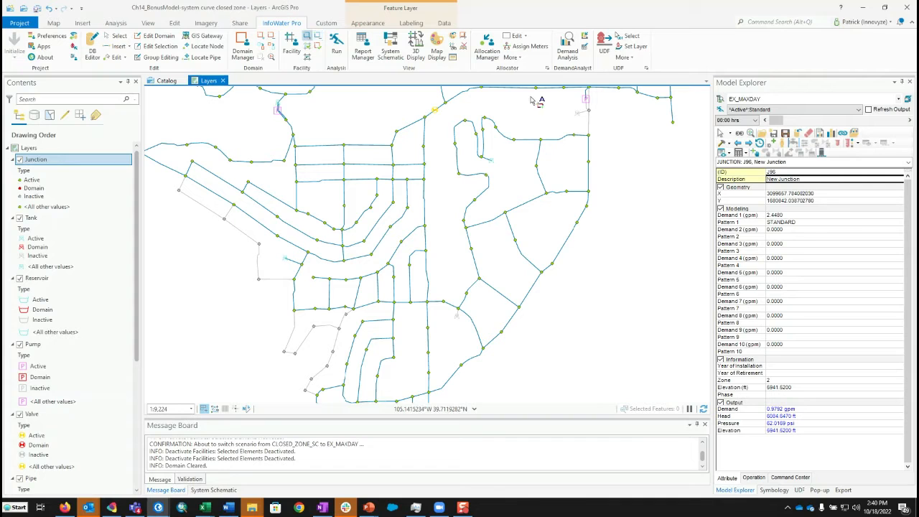
pyautogui.click(605, 128)
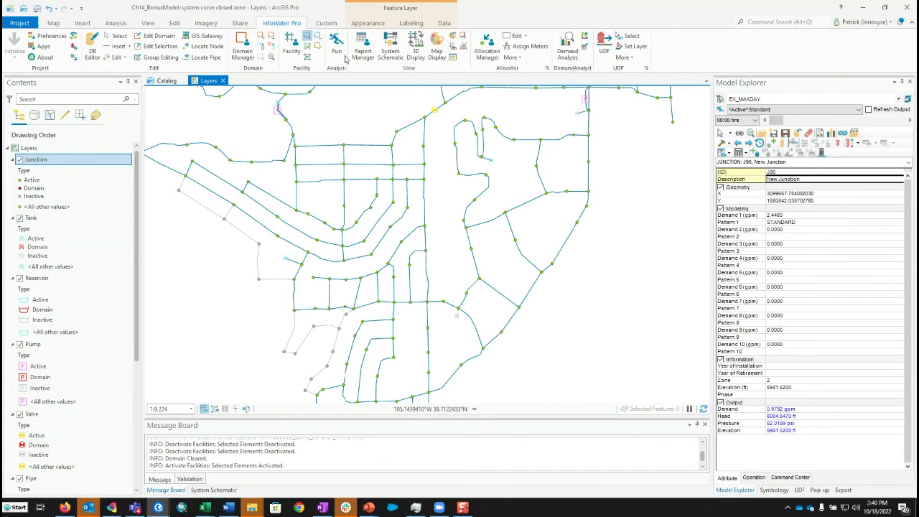
pyautogui.click(318, 34)
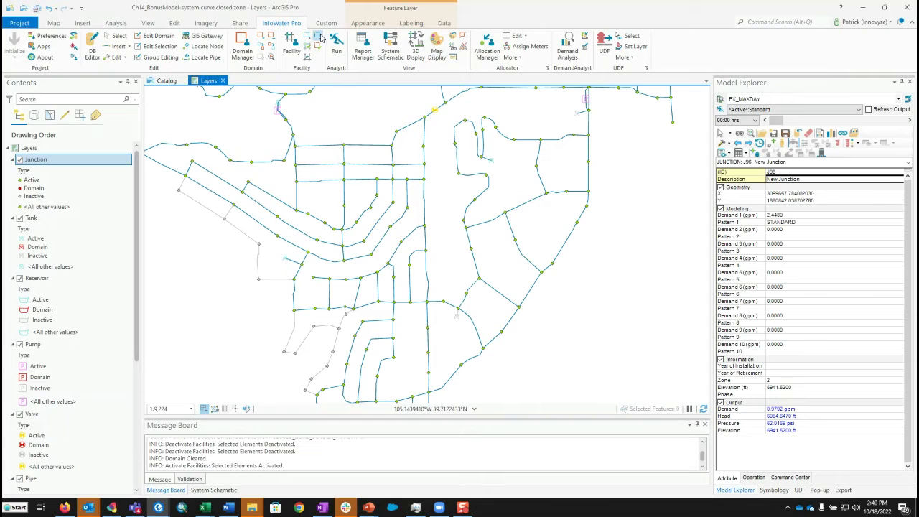
pyautogui.click(585, 115)
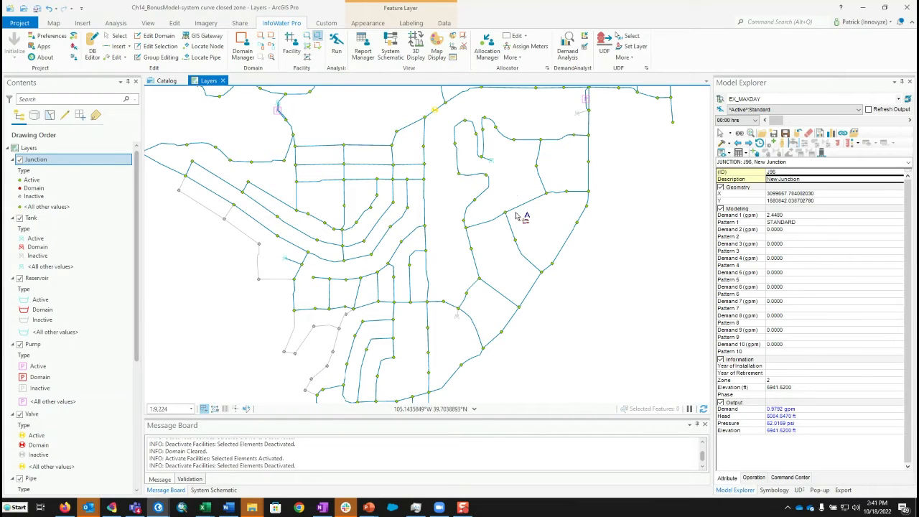
# - Deactivate the tank connected to junction J312 on the northern loop and activate the tank connected to junction J96
pyautogui.click(318, 38)
pyautogui.click(494, 172)
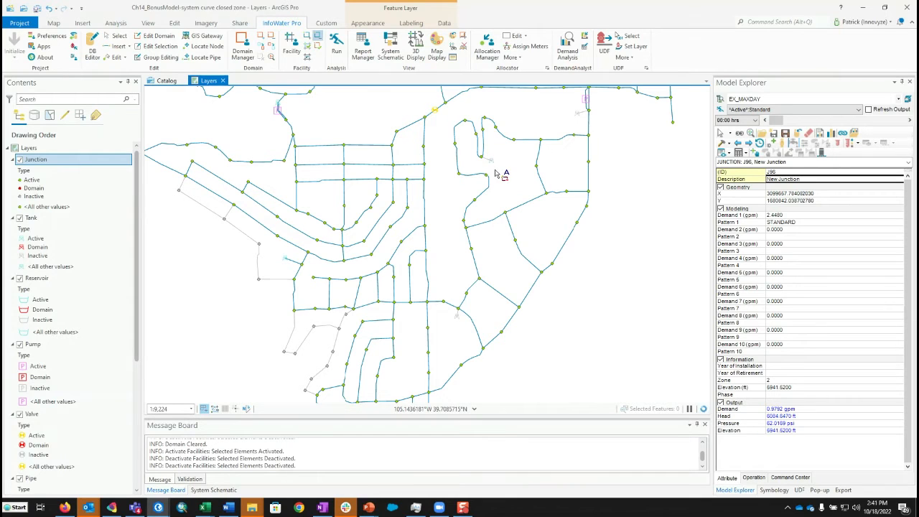
pyautogui.click(307, 36)
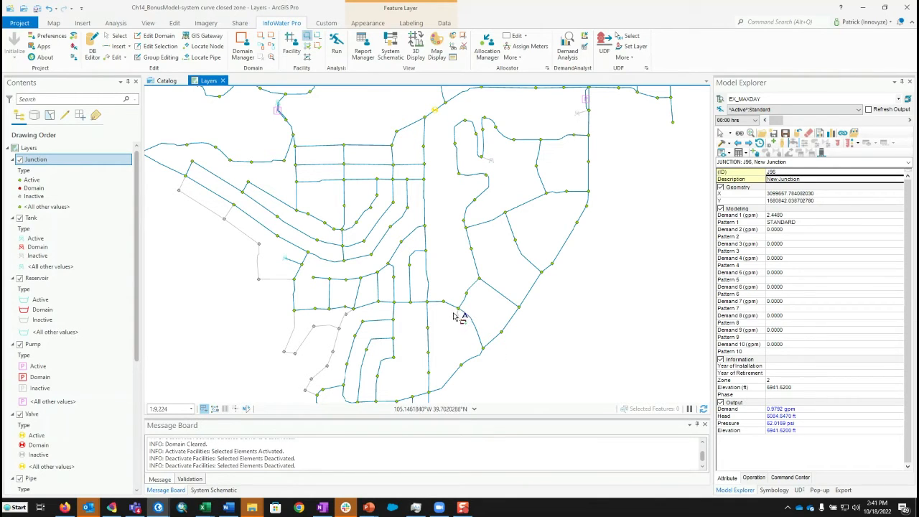
pyautogui.moveTo(454, 315); pyautogui.dragTo(465, 327)
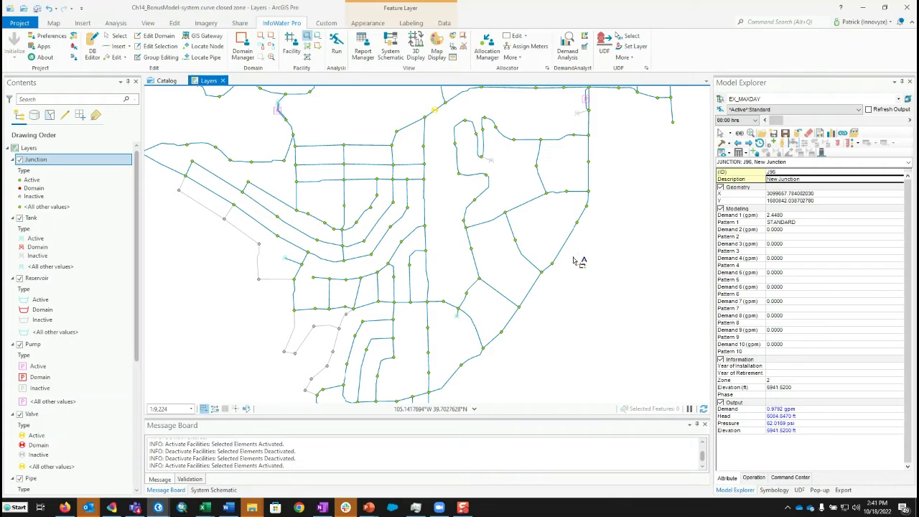
# - Switch the active scenario back to CLOSED_ZONE_SC
pyautogui.click(898, 99)
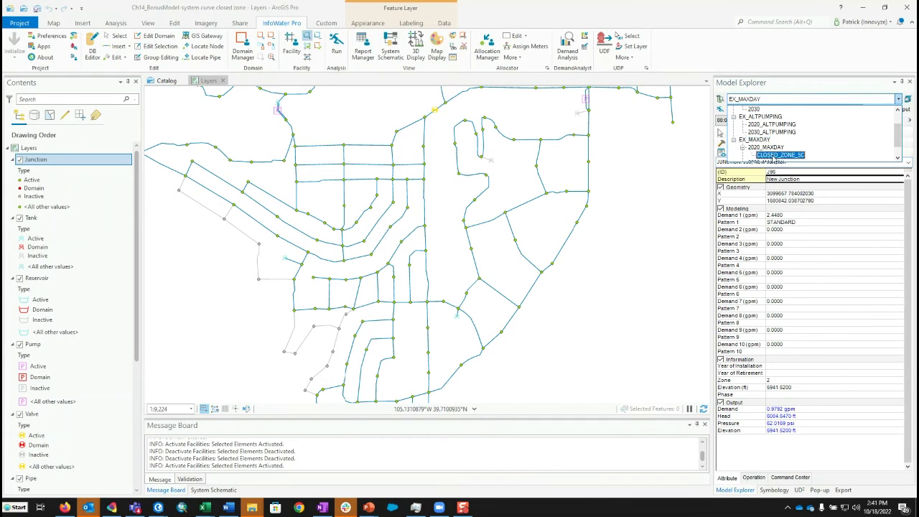
pyautogui.click(772, 155)
pyautogui.click(500, 289)
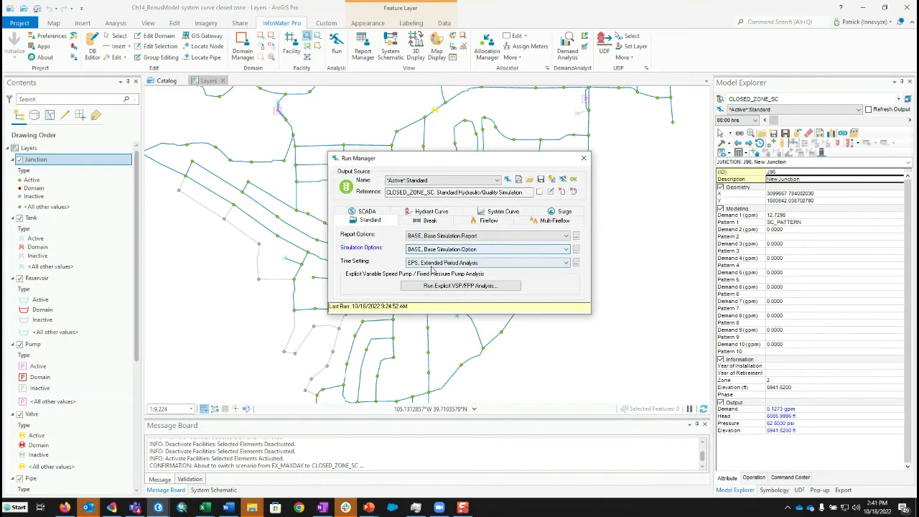
# - Set the standard run's time setting to SYSTEM_CURVE and close the Run Manager
pyautogui.click(576, 263)
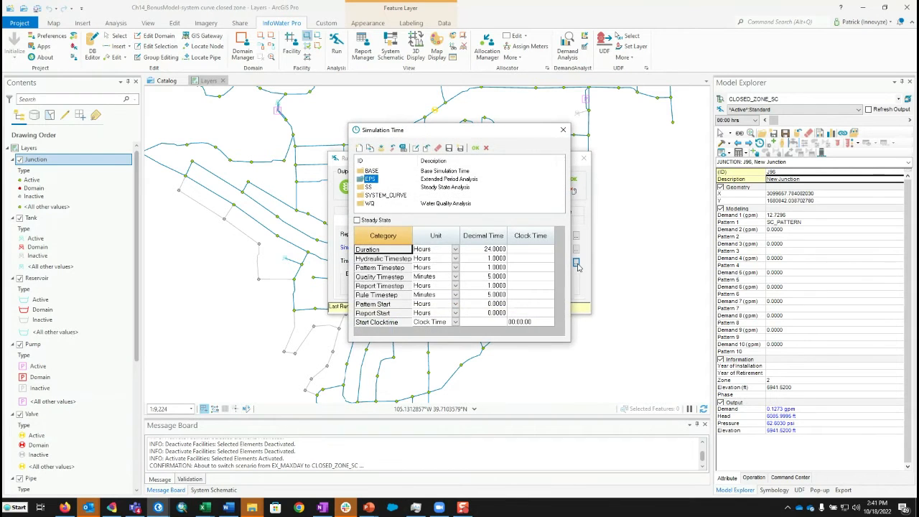
pyautogui.click(378, 196)
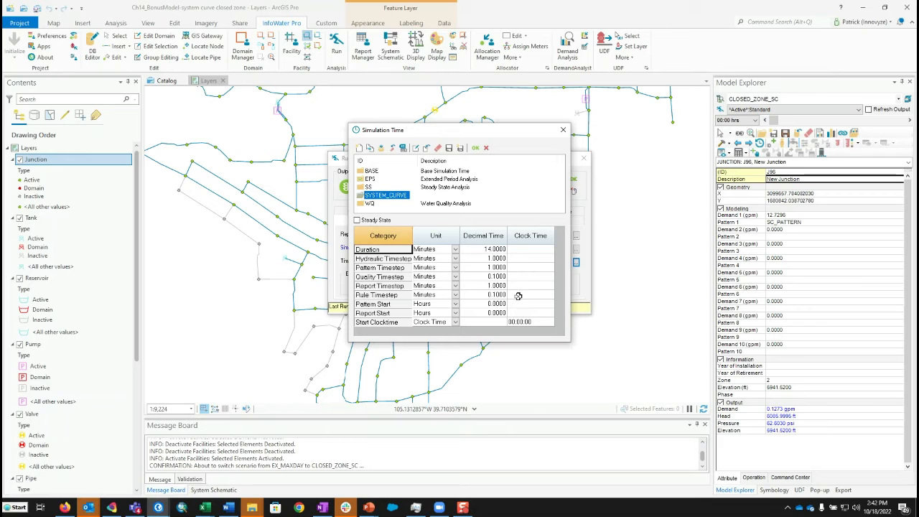
pyautogui.click(475, 147)
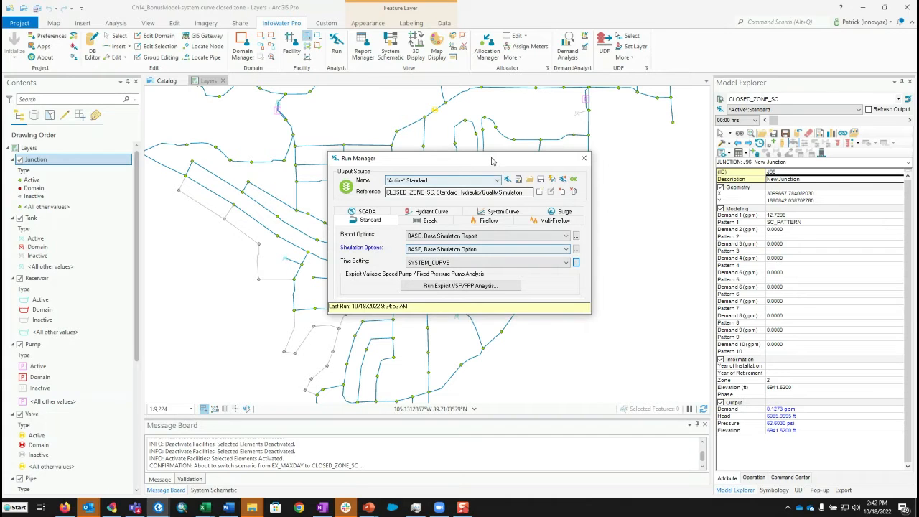
pyautogui.moveTo(494, 162); pyautogui.dragTo(527, 329)
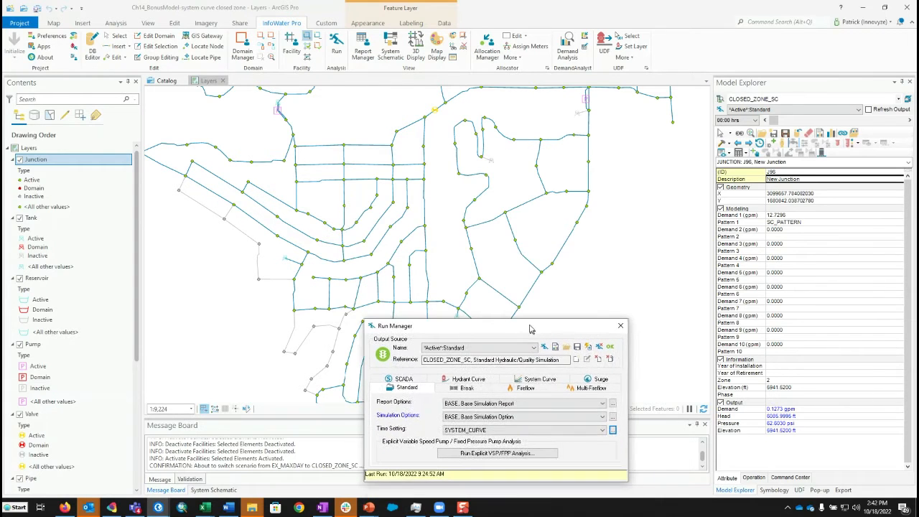
pyautogui.click(607, 345)
pyautogui.scroll(-3, 549, 301)
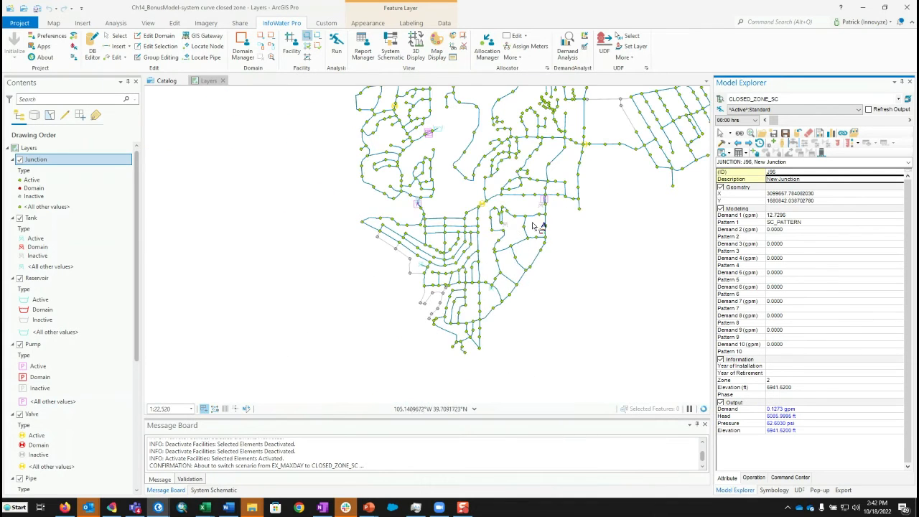
pyautogui.moveTo(487, 203); pyautogui.dragTo(400, 321)
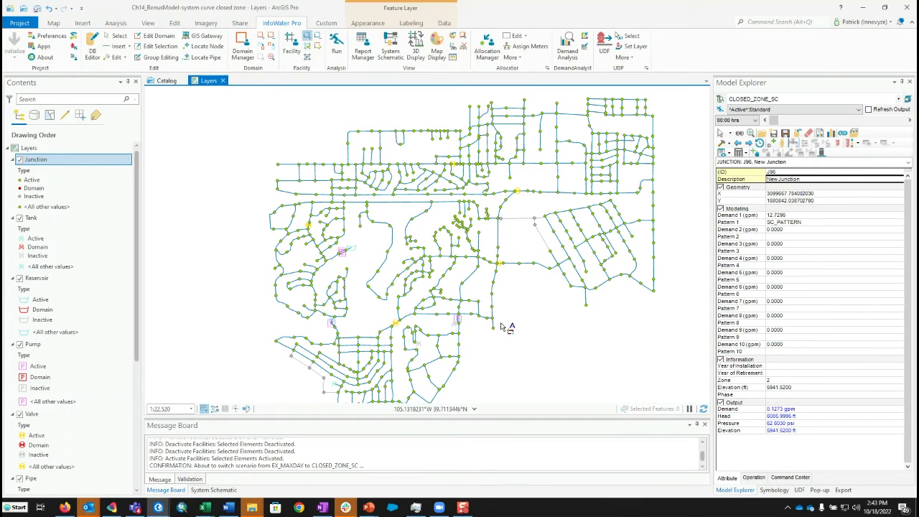
pyautogui.scroll(1, 501, 325)
pyautogui.scroll(1, 502, 325)
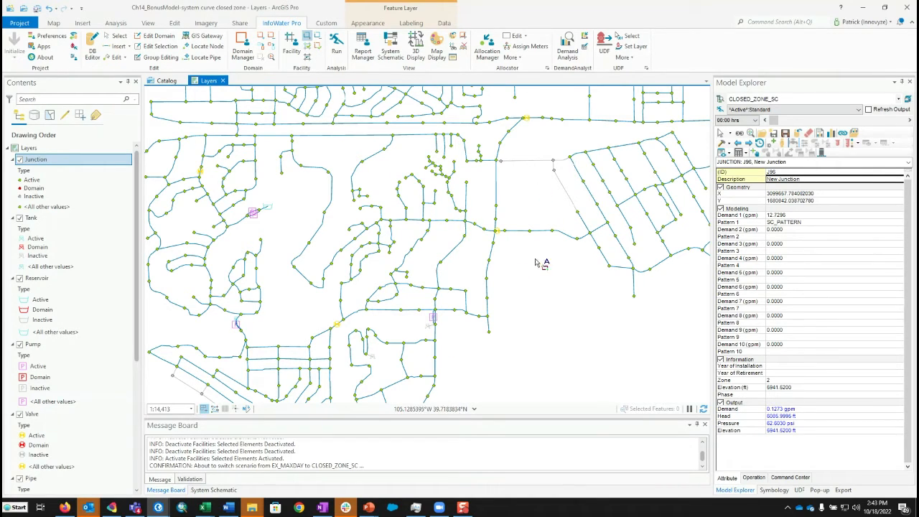
pyautogui.scroll(-3, 529, 179)
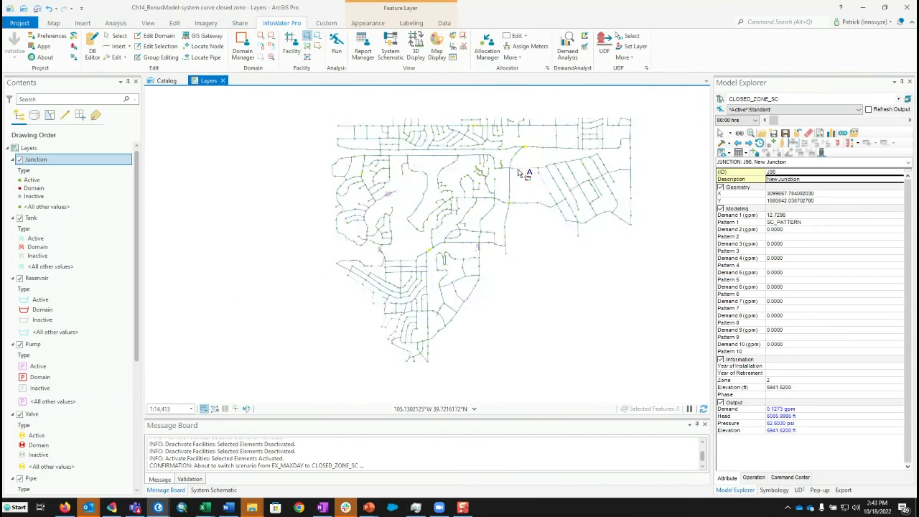
pyautogui.scroll(2, 491, 222)
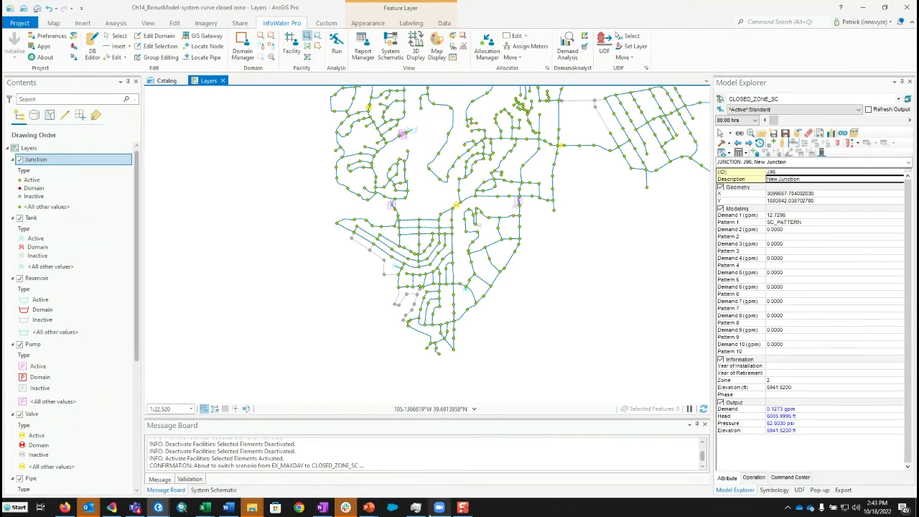
# - Switch to the PowerPoint slide show and advance to the Special Case System Curves slide on the closed zone
pyautogui.moveTo(368, 507)
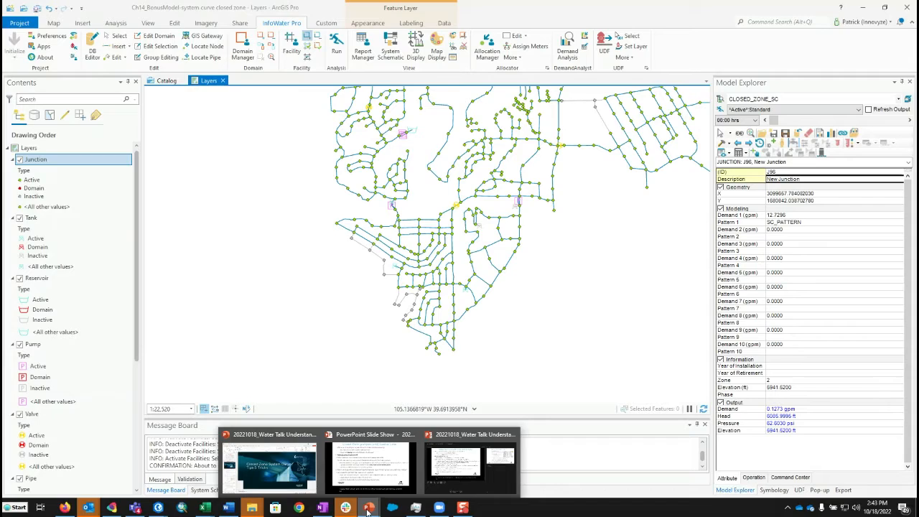
pyautogui.click(369, 460)
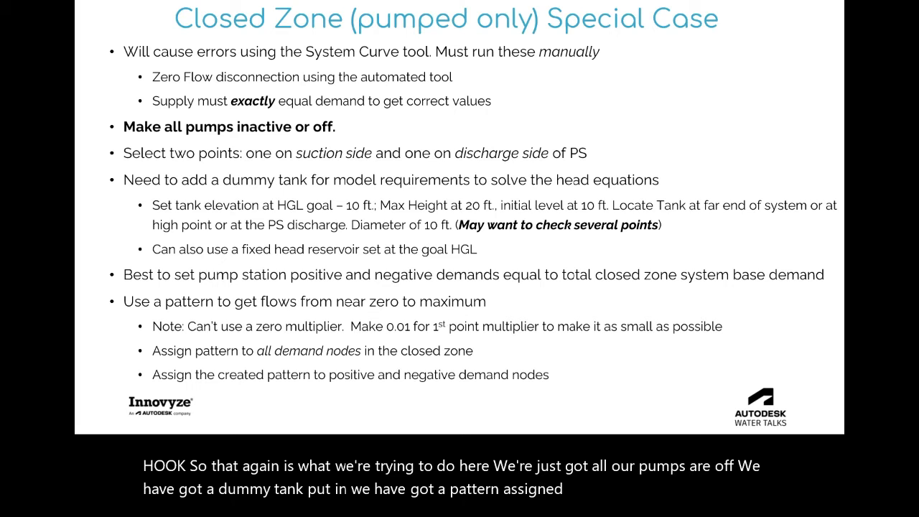
pyautogui.press('Right')
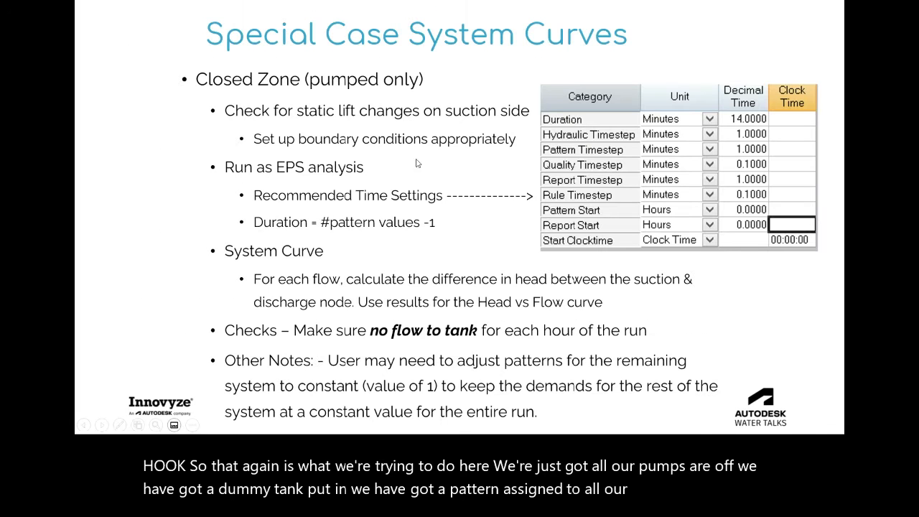
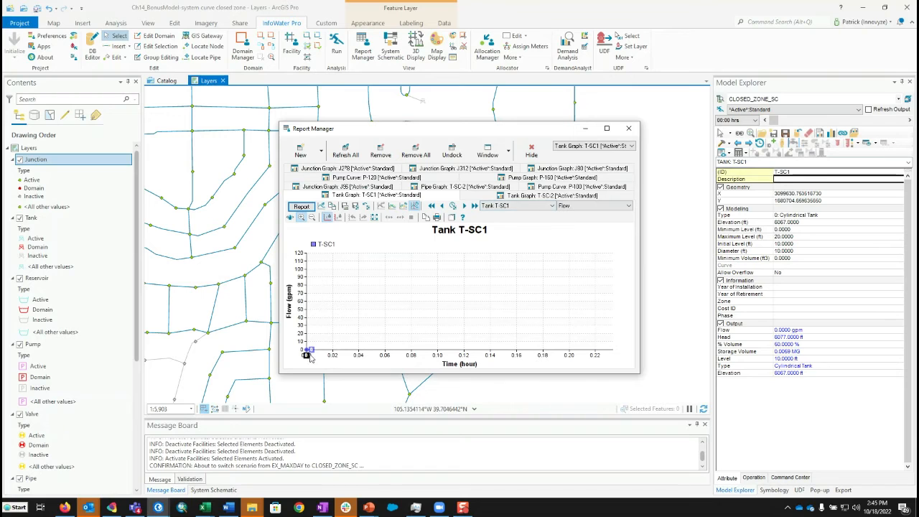
# - Graph the flow in pipe SC-PIPE1 between junction J96 and tank T-SC1, and hide the report window
pyautogui.click(531, 149)
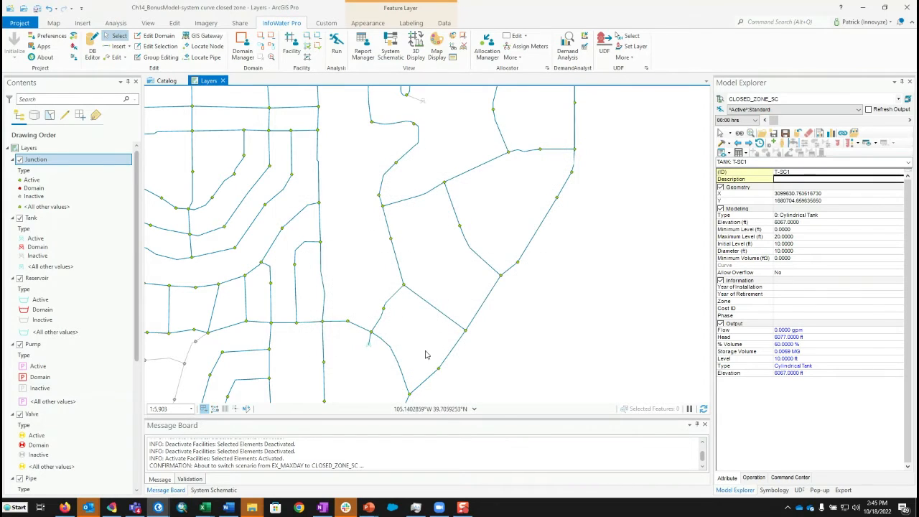
pyautogui.click(370, 341)
pyautogui.click(830, 134)
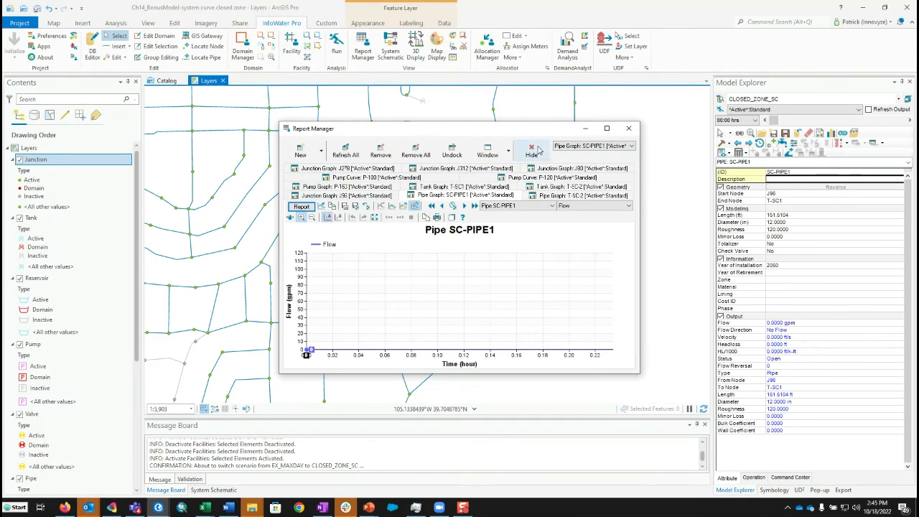
pyautogui.click(535, 150)
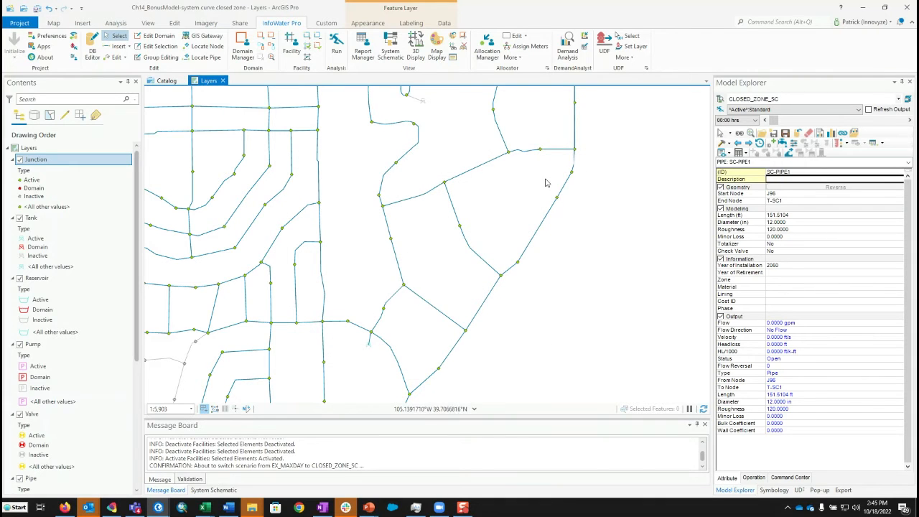
# - Select discharge junction J278 beside the closed-zone pump and remove all existing reports from the Report Manager
pyautogui.moveTo(545, 181); pyautogui.dragTo(526, 337)
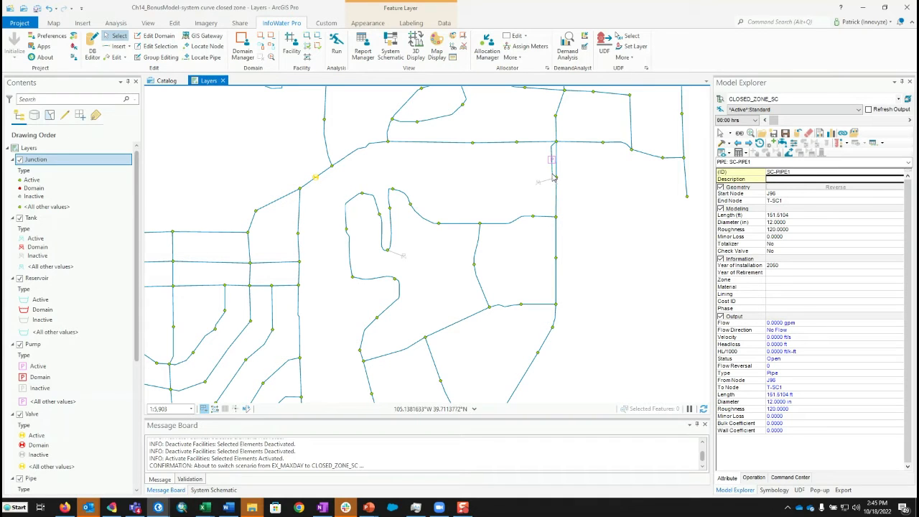
pyautogui.click(554, 176)
pyautogui.click(831, 135)
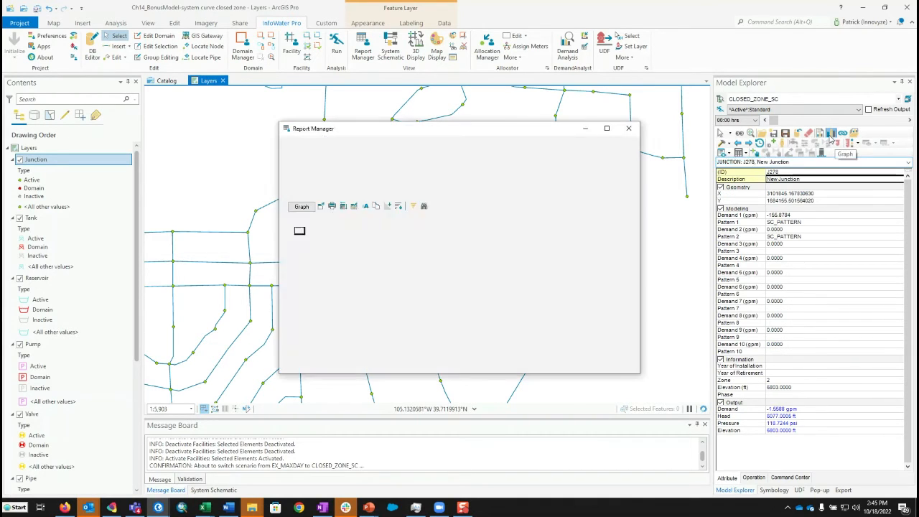
pyautogui.click(346, 149)
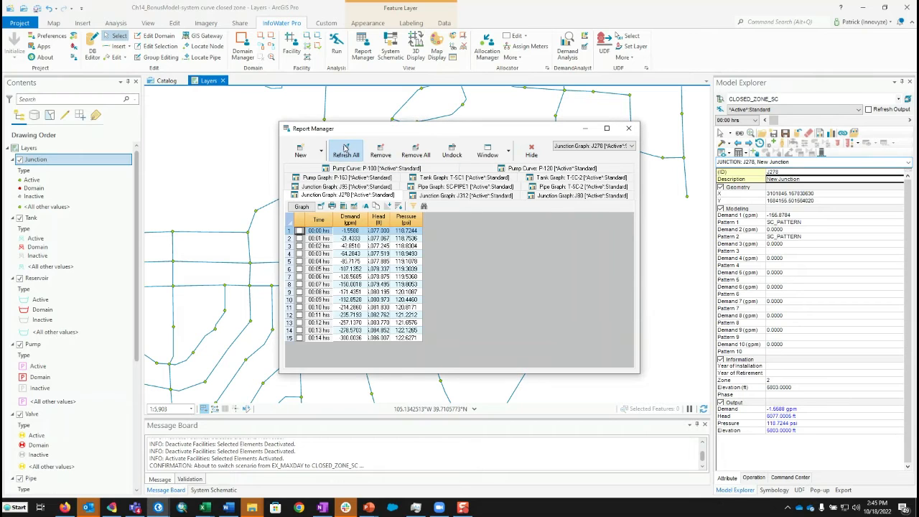
pyautogui.click(429, 153)
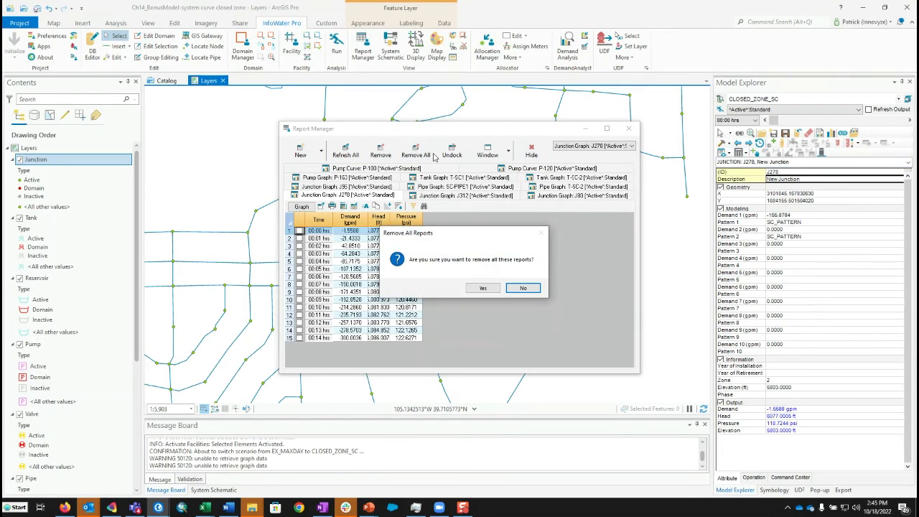
pyautogui.click(491, 288)
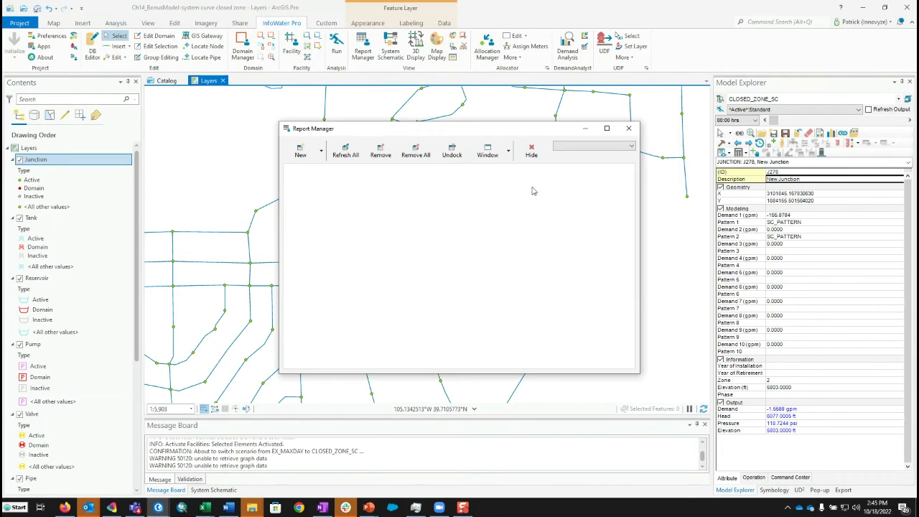
pyautogui.click(531, 150)
# - Open junction J278's results as a table and copy its Time, Demand, Head and Pressure columns
pyautogui.click(830, 134)
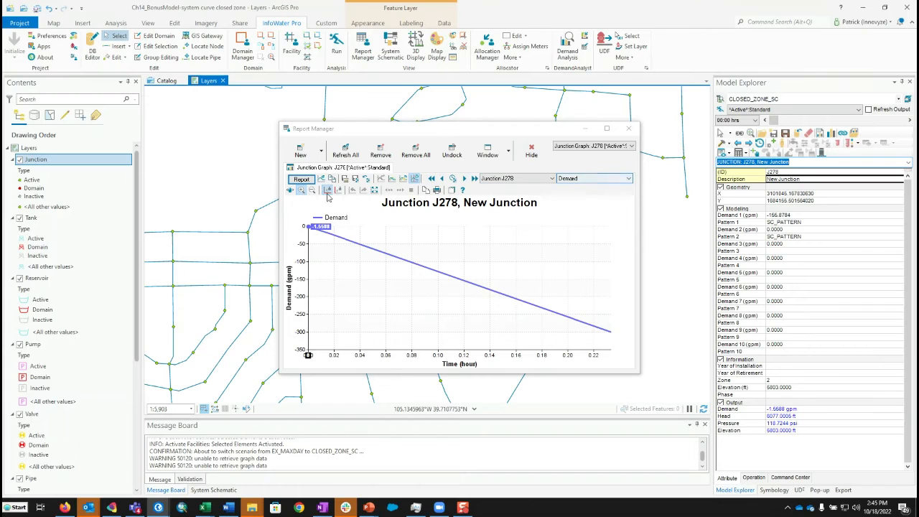
pyautogui.click(301, 181)
pyautogui.click(301, 179)
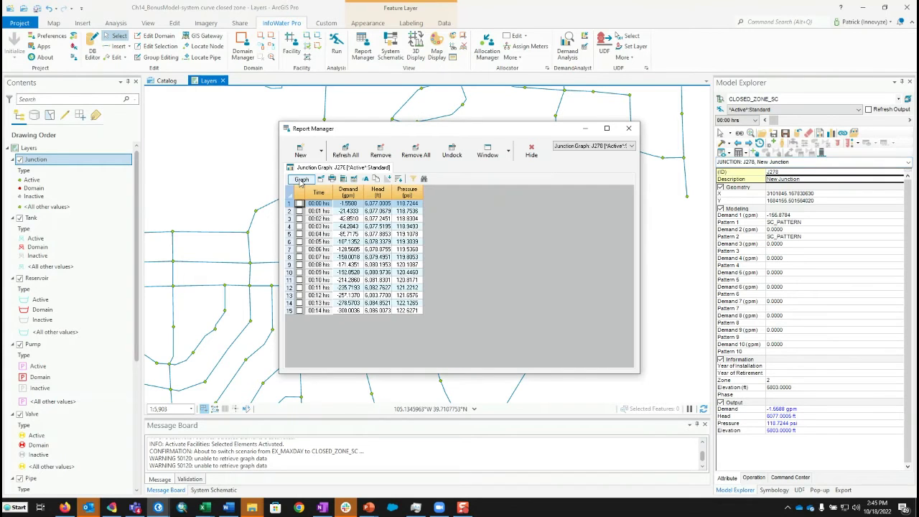
pyautogui.moveTo(319, 193); pyautogui.dragTo(412, 201)
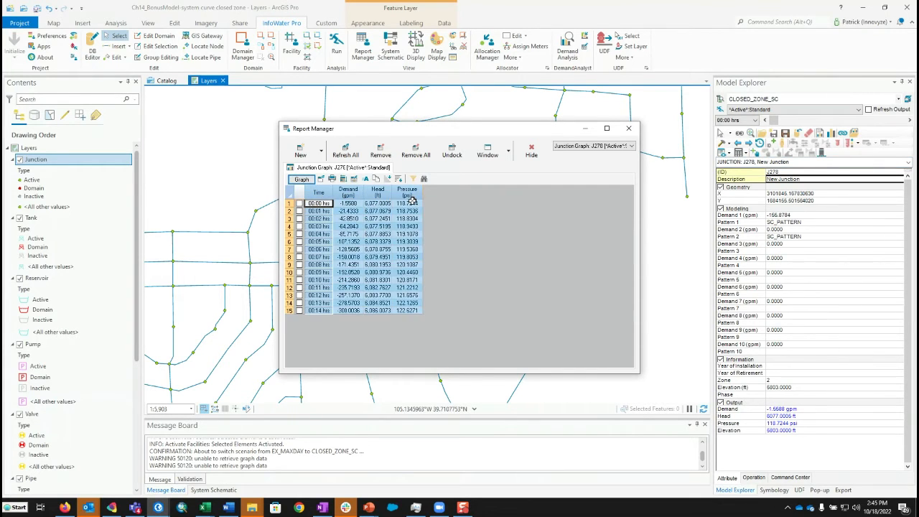
pyautogui.rightClick(312, 194)
pyautogui.click(336, 220)
# - Switch to the Closed Zone-example workbook in Excel and paste the junction results under Discharge Node from cell Q13
pyautogui.moveTo(203, 508)
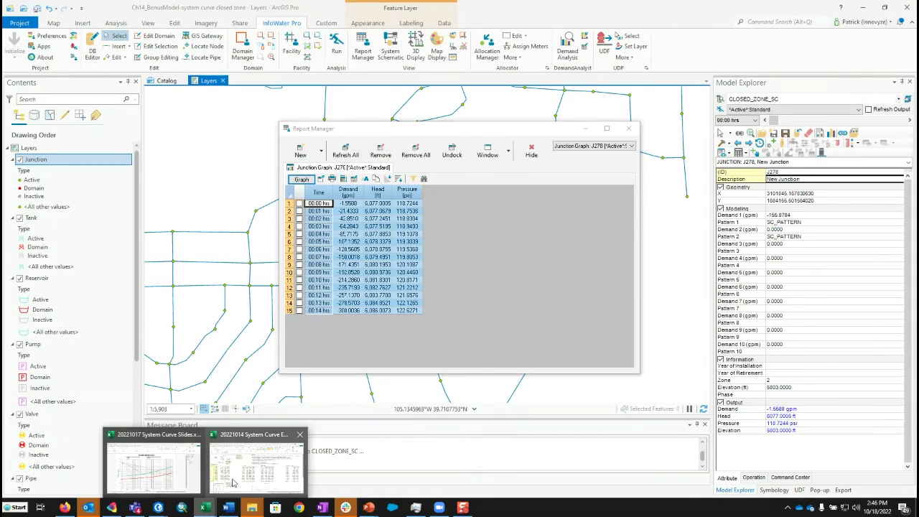
pyautogui.click(251, 452)
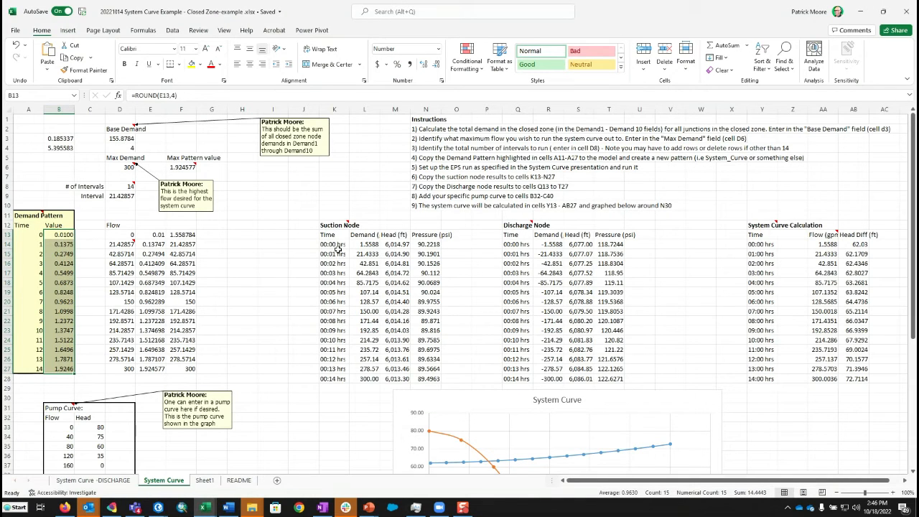
pyautogui.click(515, 234)
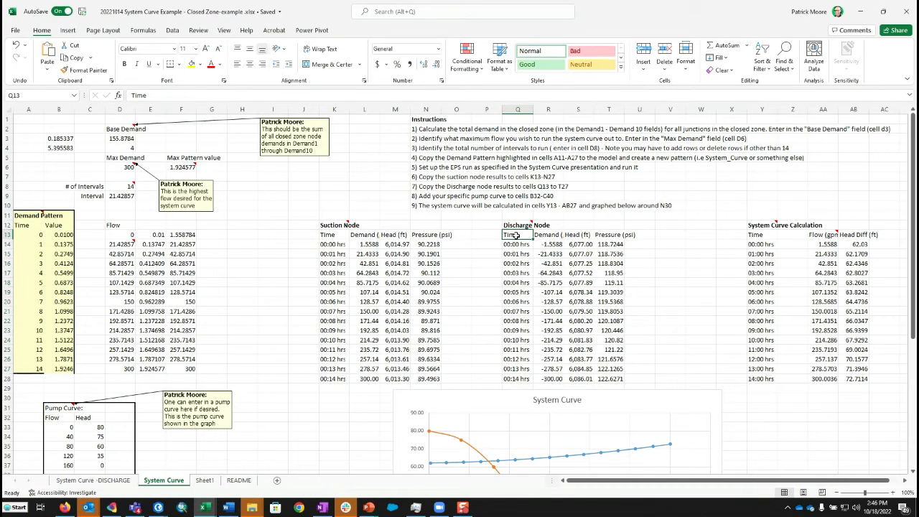
pyautogui.hotkey('ctrl', 'v')
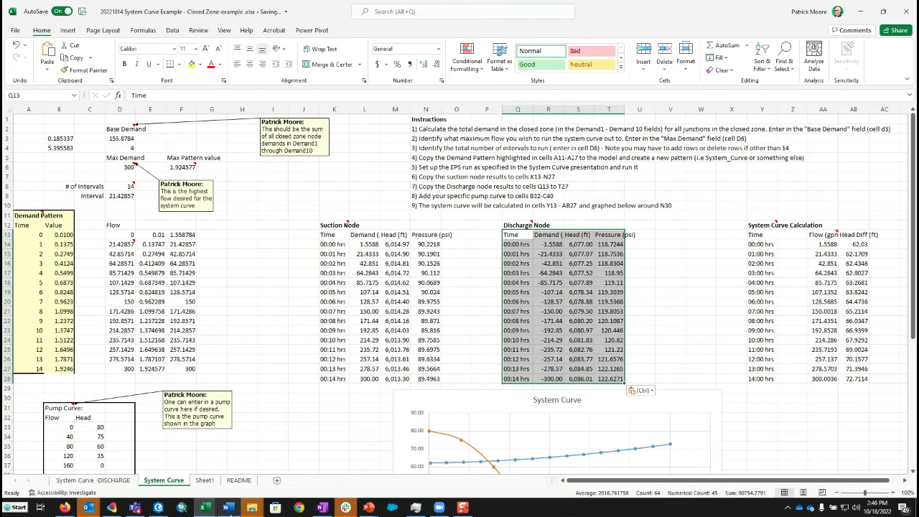
# - Switch to the system curve closed zone model in ArcGIS Pro, hide the report window and select suction junction J80
pyautogui.click(158, 508)
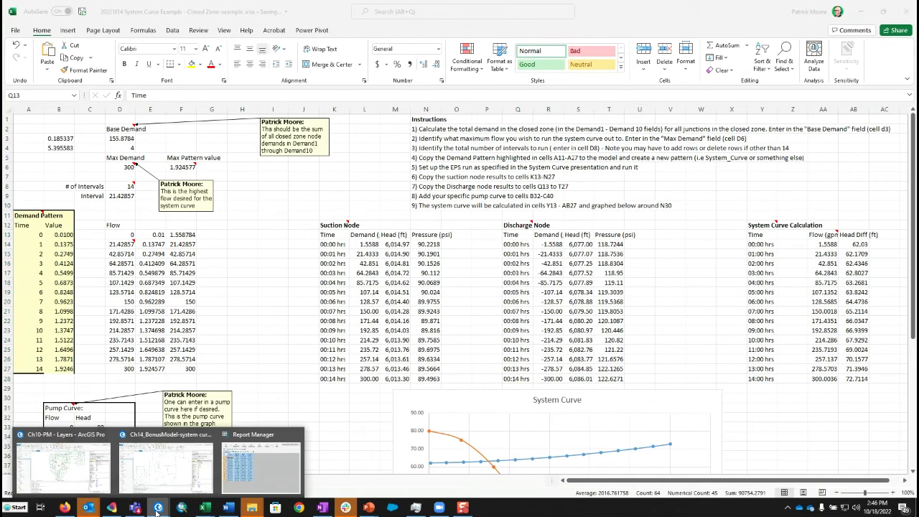
pyautogui.click(176, 459)
pyautogui.click(530, 154)
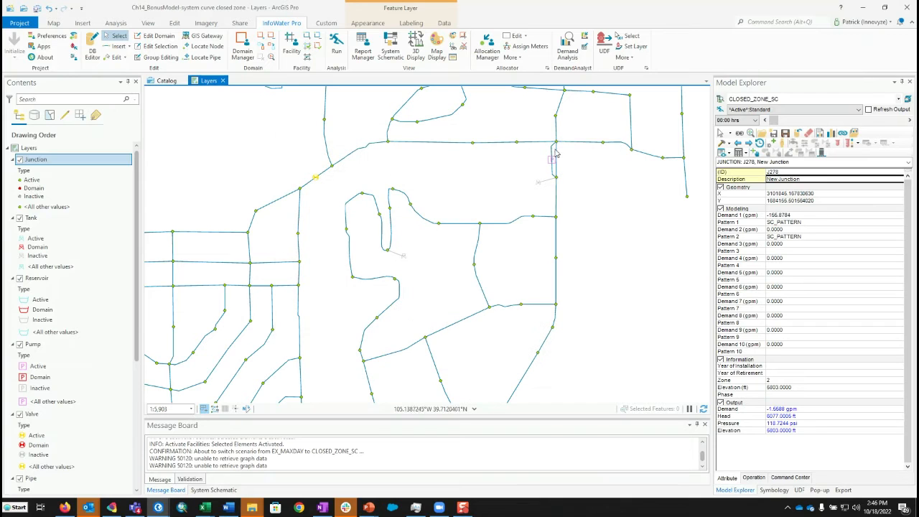
pyautogui.click(556, 142)
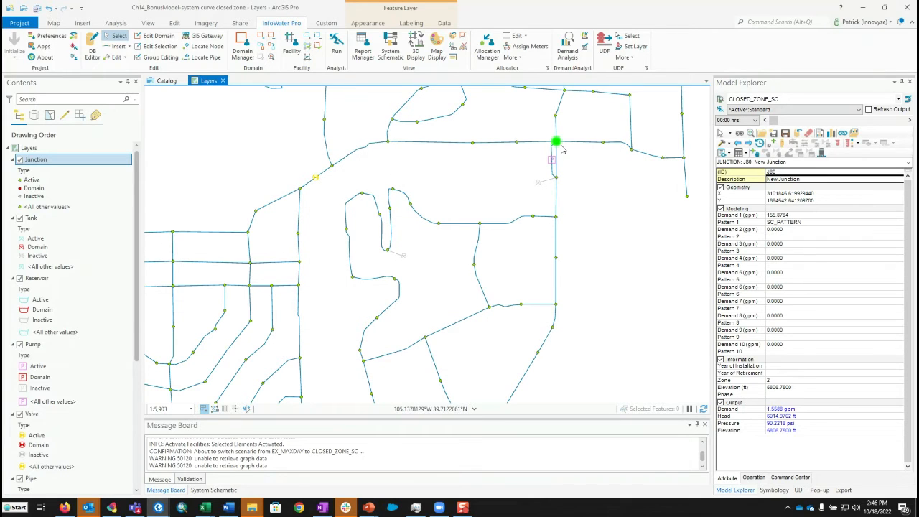
# - Open junction J80's results as a table and copy its Time, Demand, Head and Pressure columns
pyautogui.click(831, 134)
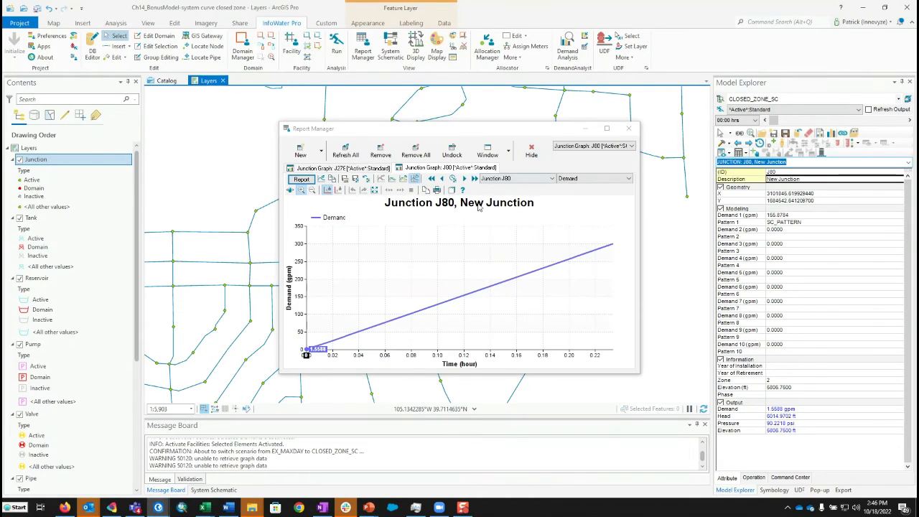
pyautogui.click(300, 179)
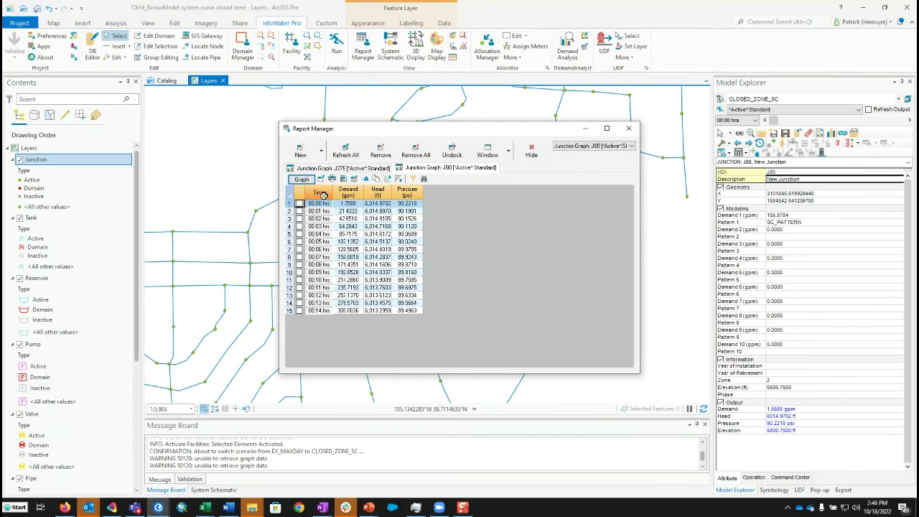
pyautogui.moveTo(315, 192); pyautogui.dragTo(407, 197)
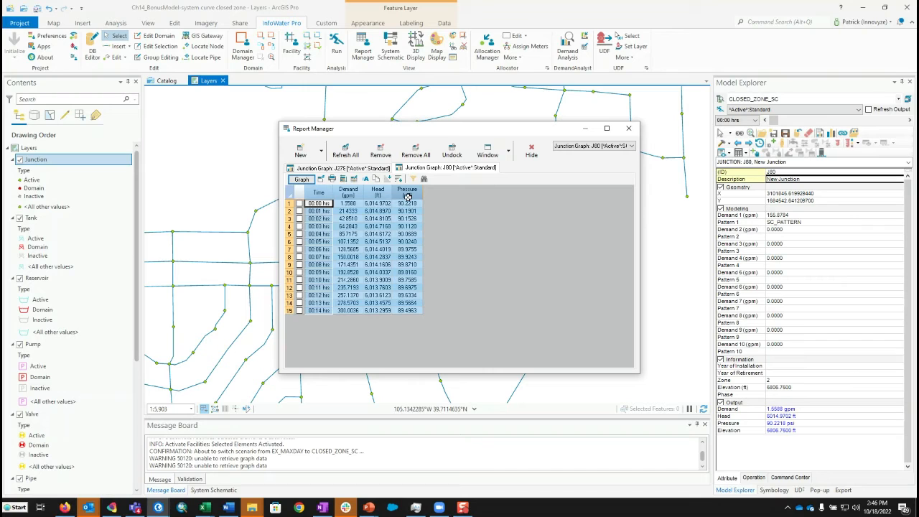
pyautogui.rightClick(322, 193)
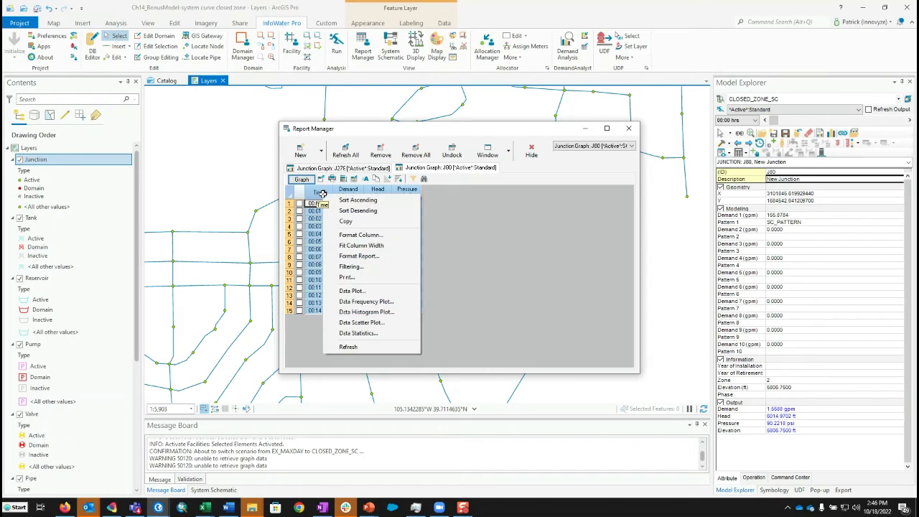
pyautogui.click(348, 221)
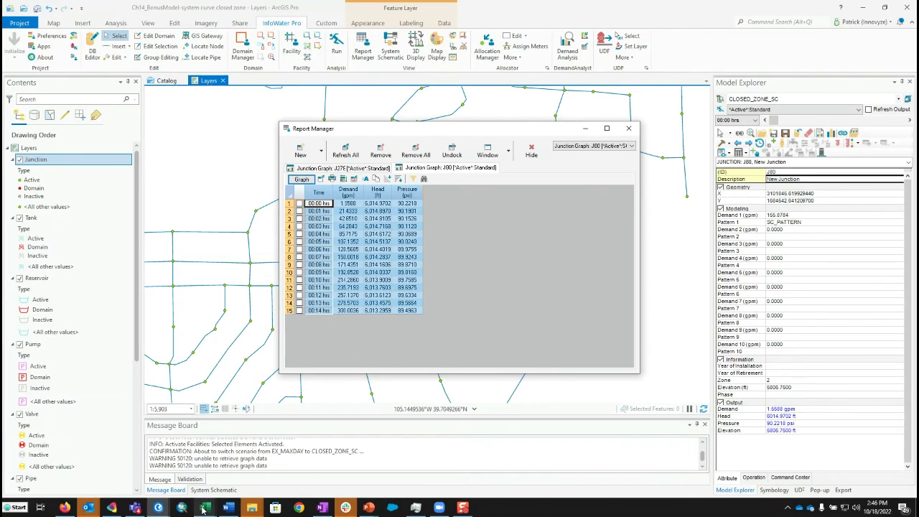
# - Switch to the Closed Zone-example workbook in Excel and replace the Suction Node data from cell K13 with the copied junction results
pyautogui.moveTo(203, 508)
pyautogui.click(244, 468)
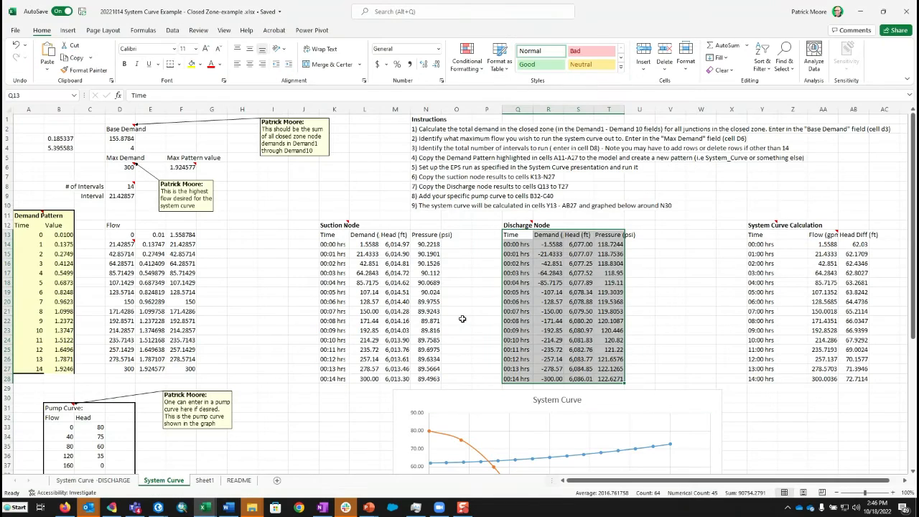
pyautogui.click(327, 235)
pyautogui.hotkey('ctrl', 'shift', 'Right')
pyautogui.hotkey('ctrl', 'shift', 'Down')
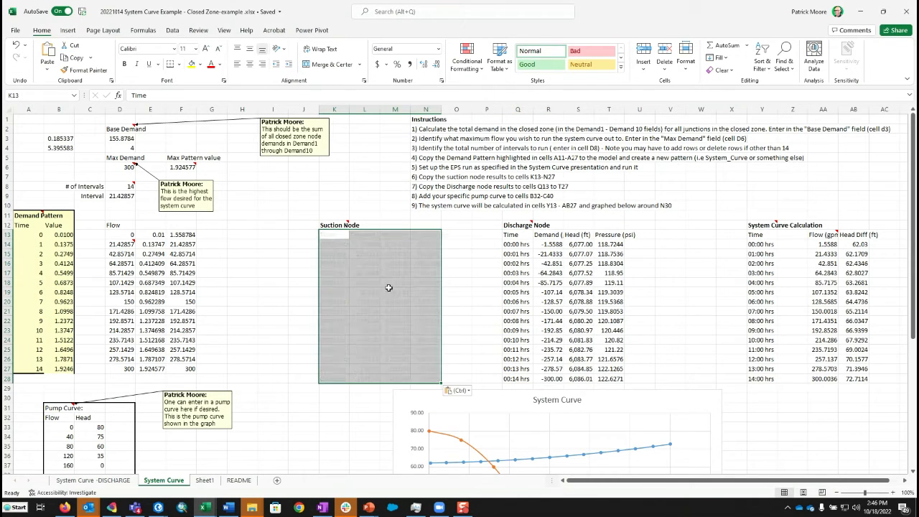
pyautogui.scroll(-3, 487, 289)
pyautogui.hotkey('ctrl', 'v')
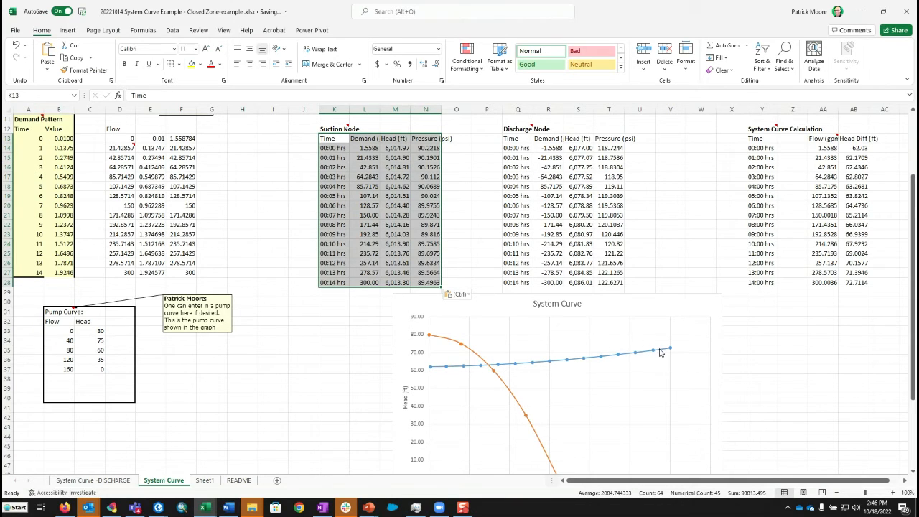
# - Examine the end of the system curve on the chart and the pump curve's flow and head values in B33:C37
pyautogui.moveTo(661, 352)
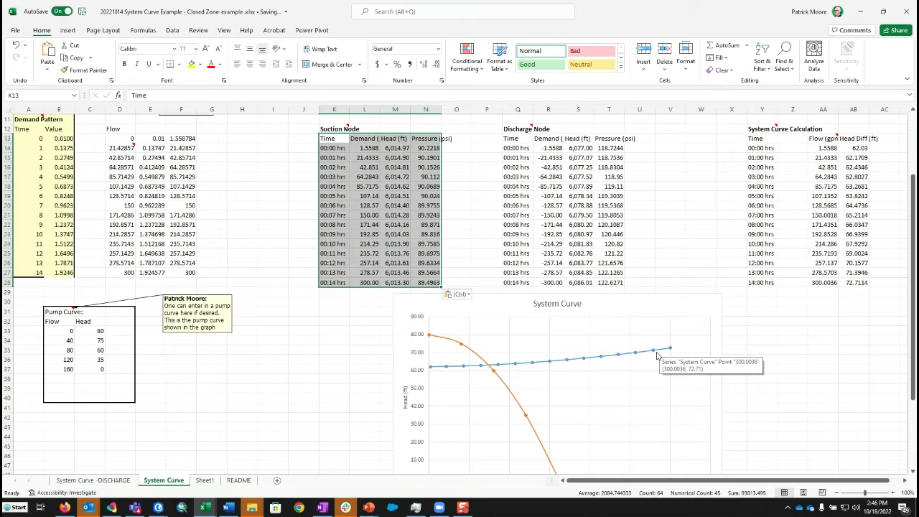
pyautogui.moveTo(58, 331); pyautogui.dragTo(100, 368)
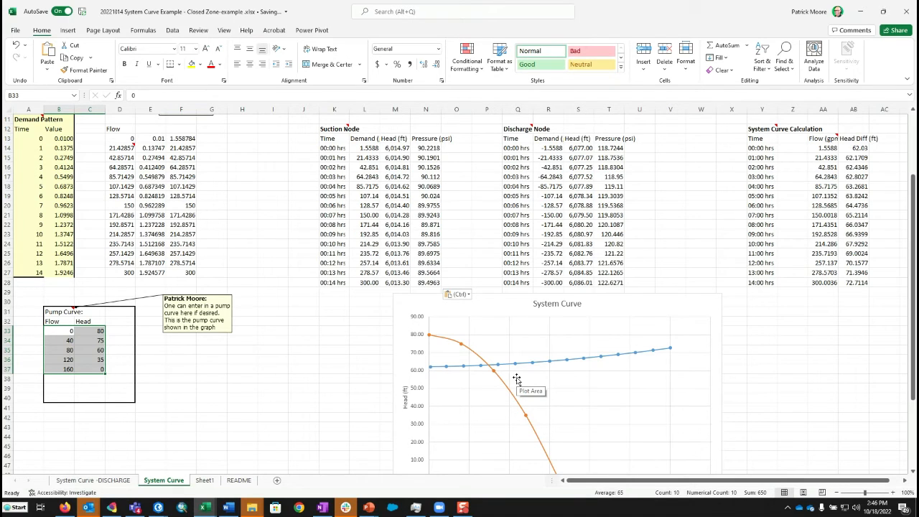
pyautogui.moveTo(668, 350)
# - Switch back to the closed zone model in ArcGIS Pro and check discharge junction J278's pressure at 00:14 hrs in its results table
pyautogui.moveTo(164, 508)
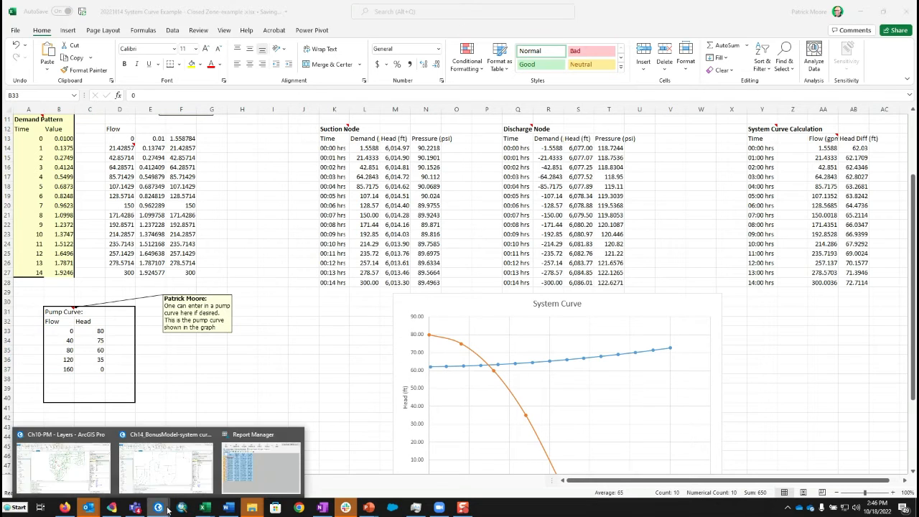
pyautogui.click(167, 451)
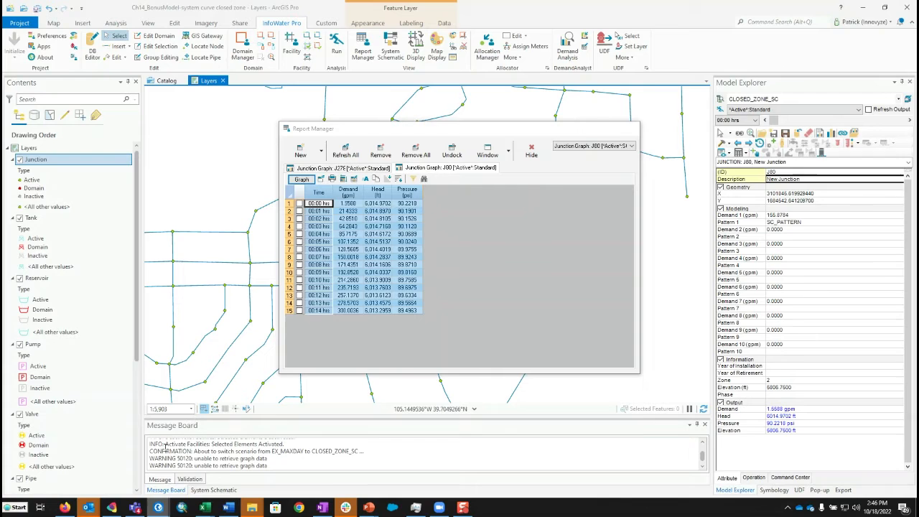
pyautogui.click(530, 150)
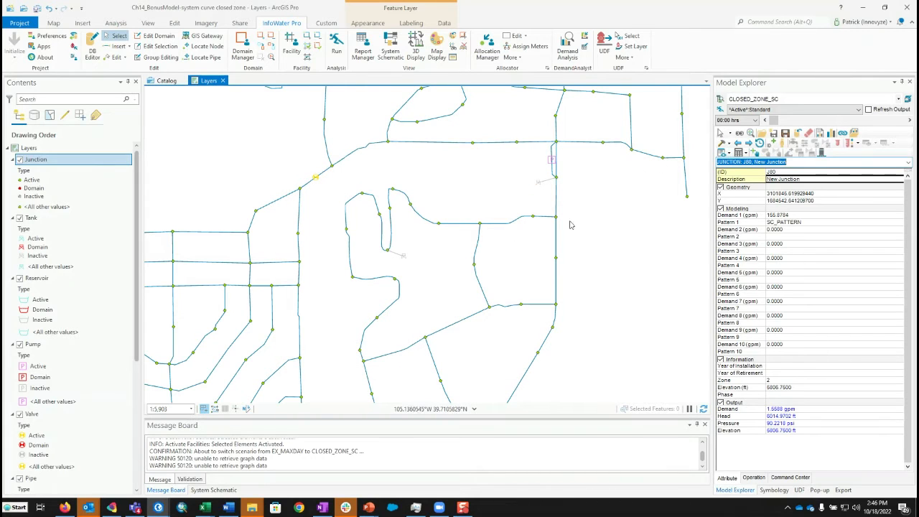
pyautogui.click(556, 178)
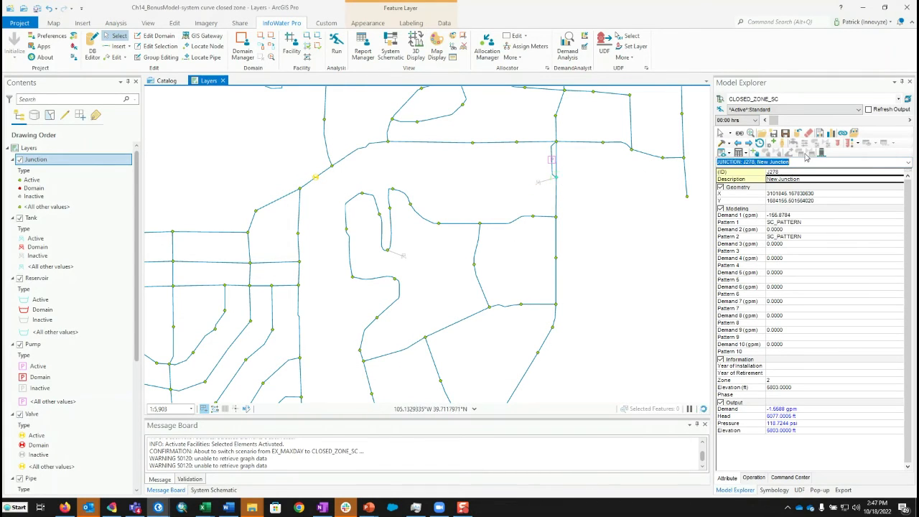
pyautogui.click(830, 135)
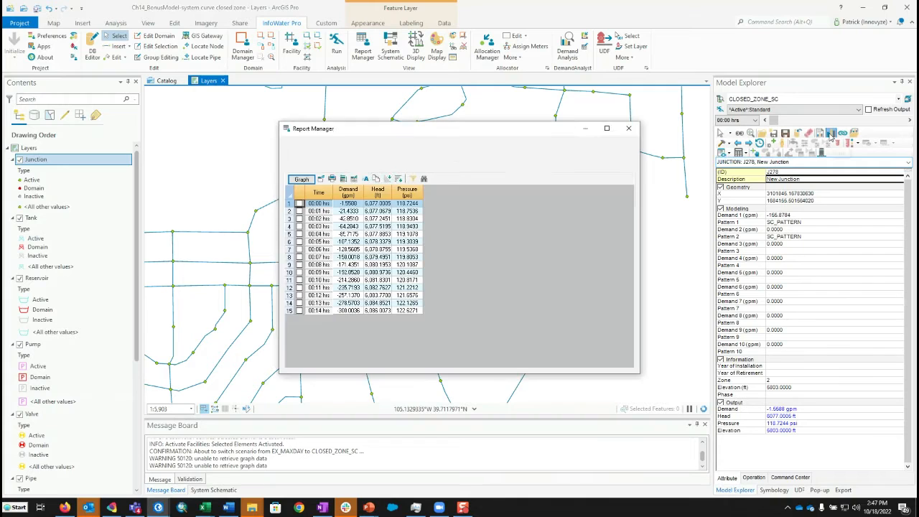
pyautogui.click(402, 310)
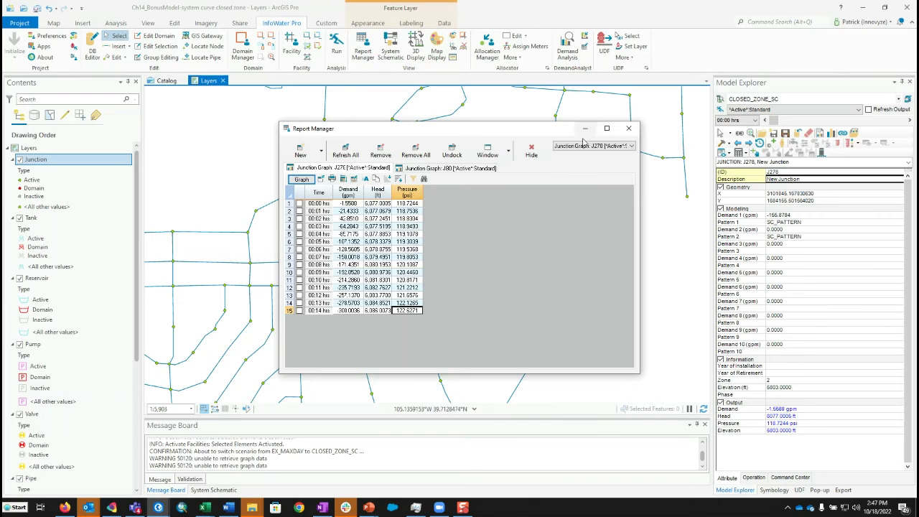
pyautogui.click(529, 151)
# - Select tank T-SC1 on the map and check its head at 00:14 hrs in its results table
pyautogui.moveTo(468, 300); pyautogui.dragTo(528, 46)
pyautogui.click(407, 245)
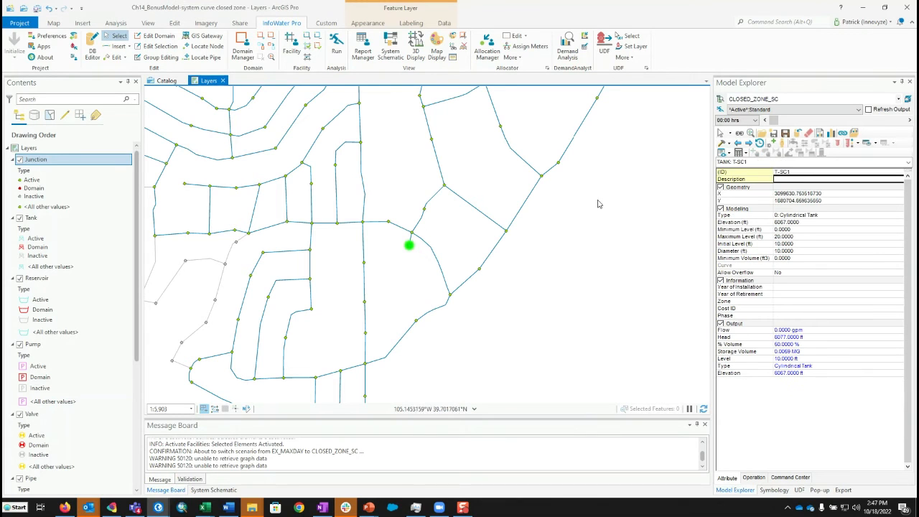
pyautogui.click(830, 134)
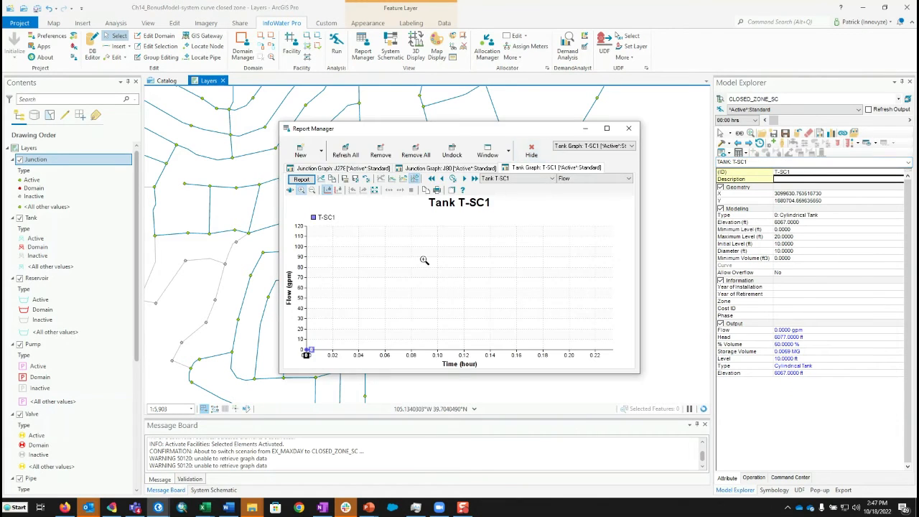
pyautogui.click(301, 179)
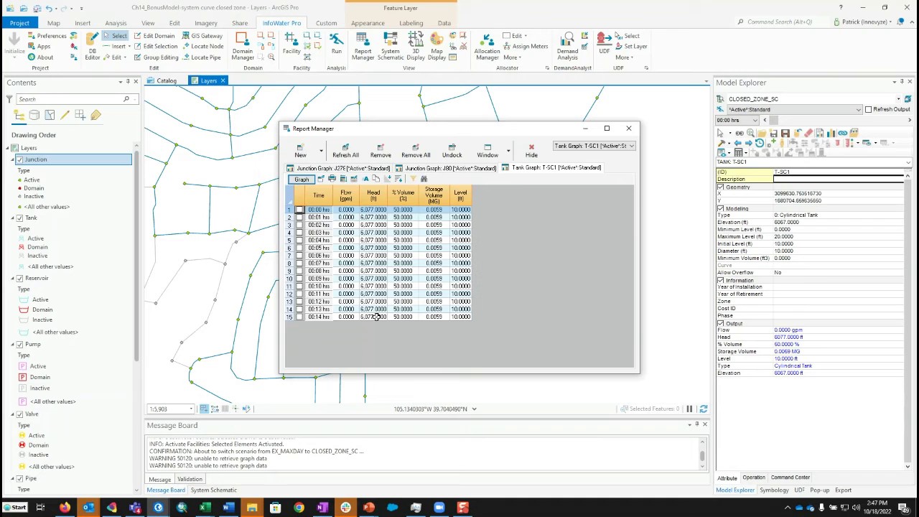
pyautogui.click(374, 317)
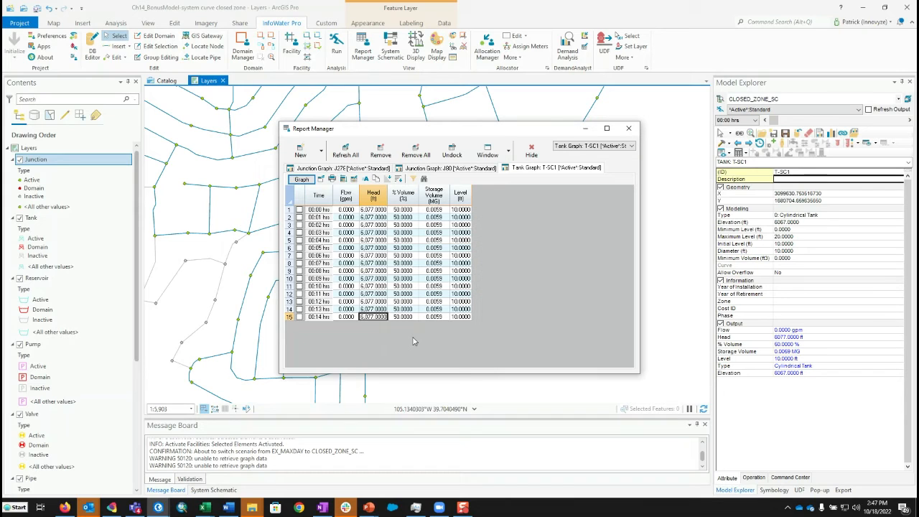
pyautogui.click(537, 152)
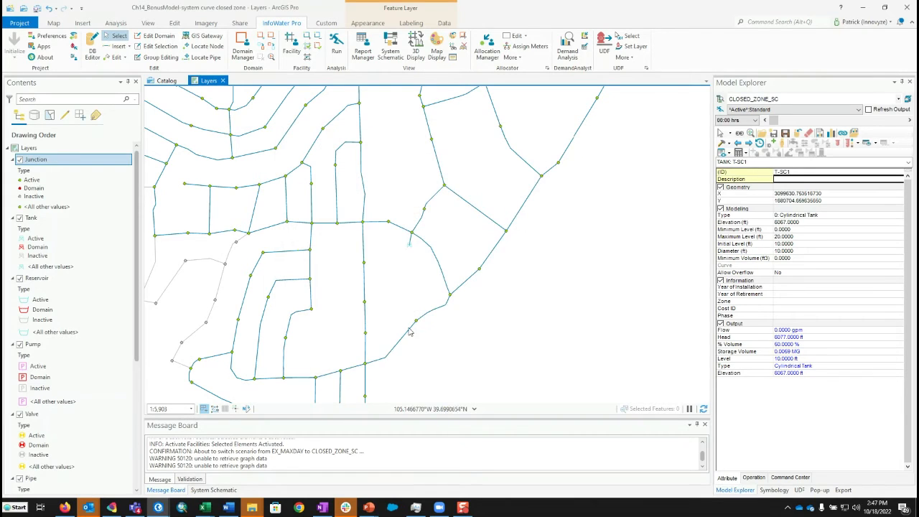
# - Graph the pressure of junction J96 next to tank T-SC1, and hide the report window
pyautogui.click(410, 233)
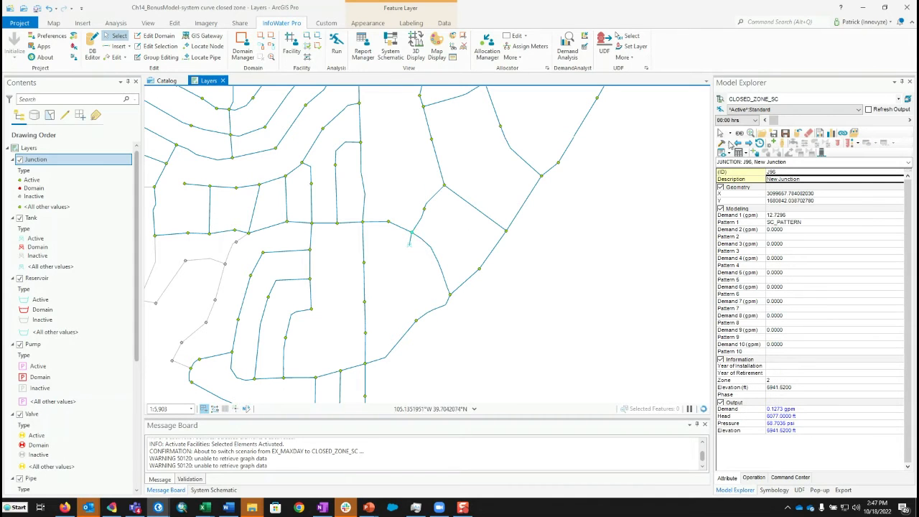
pyautogui.click(830, 135)
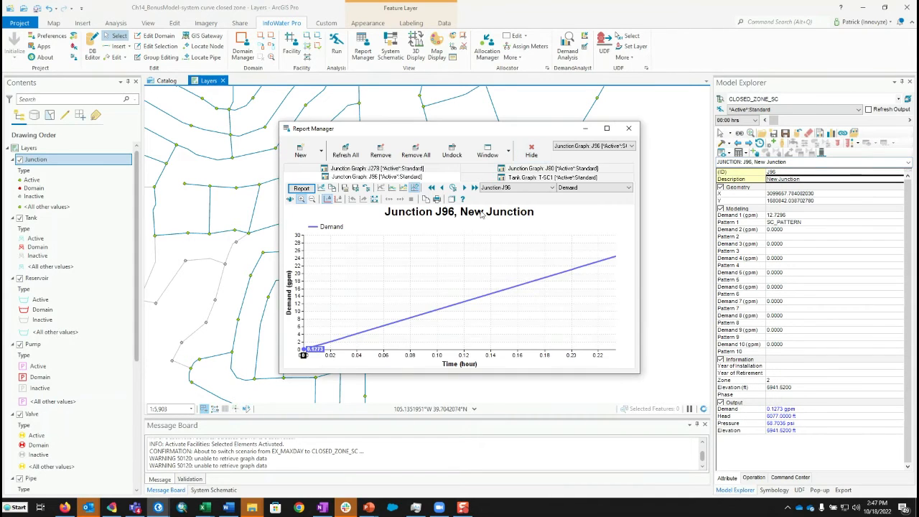
pyautogui.click(600, 189)
pyautogui.click(578, 207)
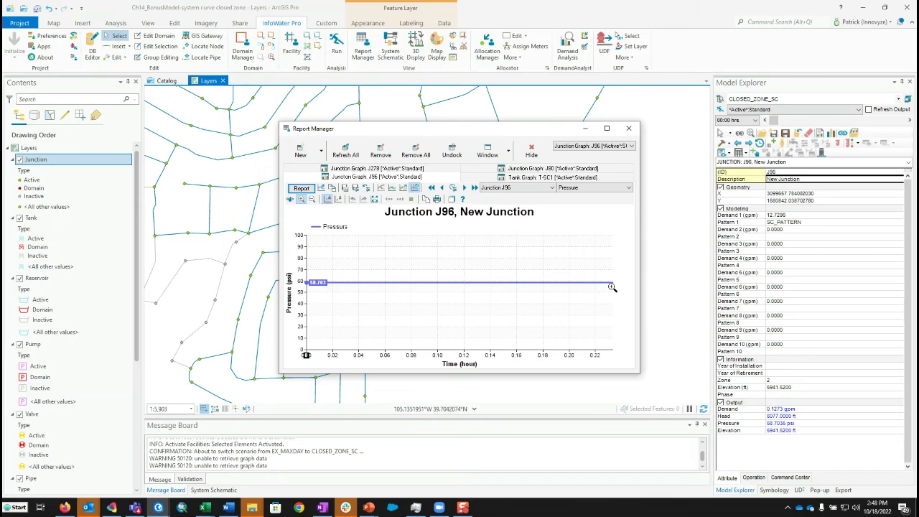
pyautogui.click(532, 152)
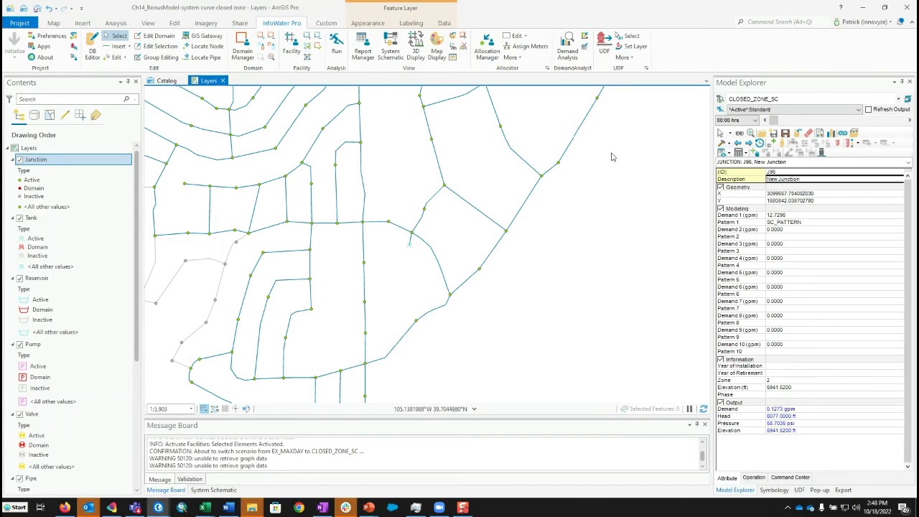
# - Return to discharge junction J278, check its head at 00:14 hrs in its existing report, and hide the report window
pyautogui.moveTo(597, 204); pyautogui.dragTo(502, 395)
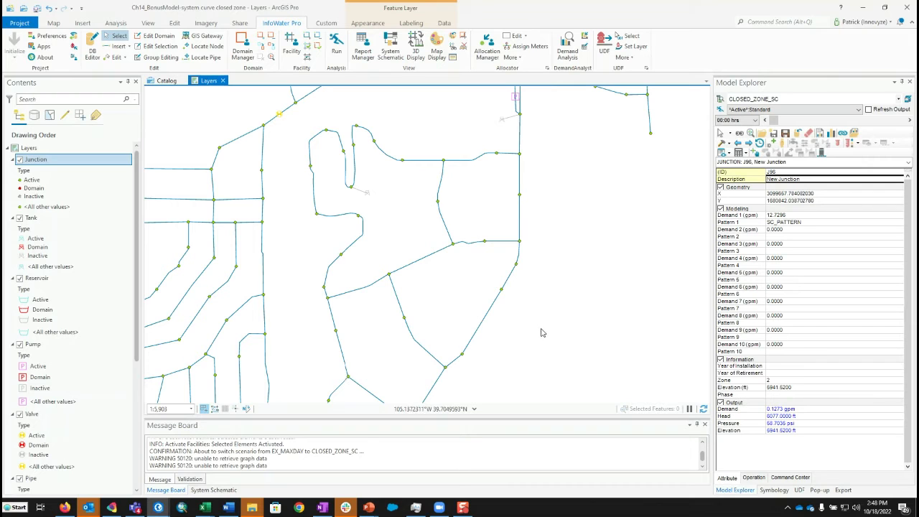
pyautogui.click(517, 114)
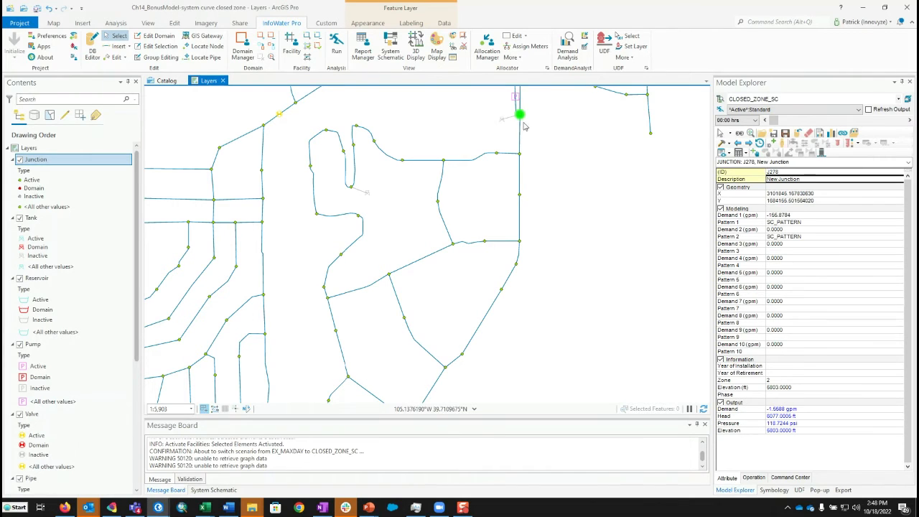
pyautogui.click(362, 47)
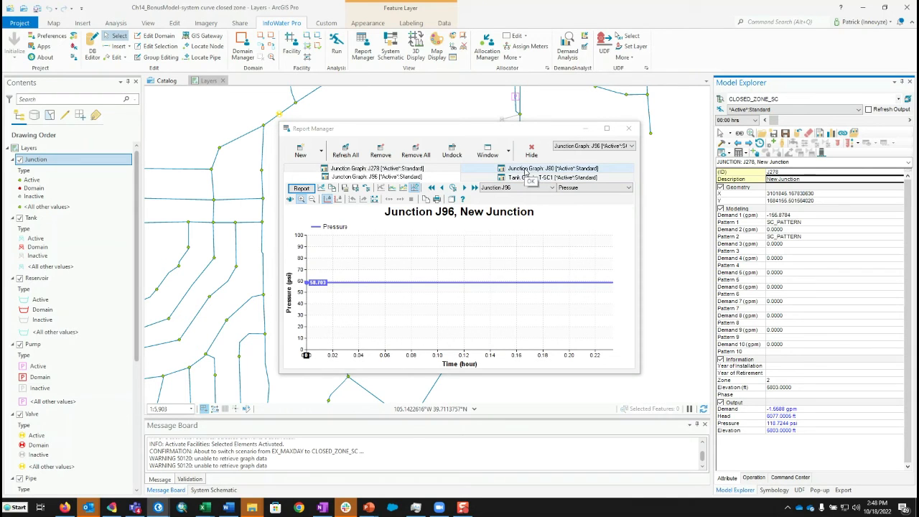
pyautogui.click(416, 171)
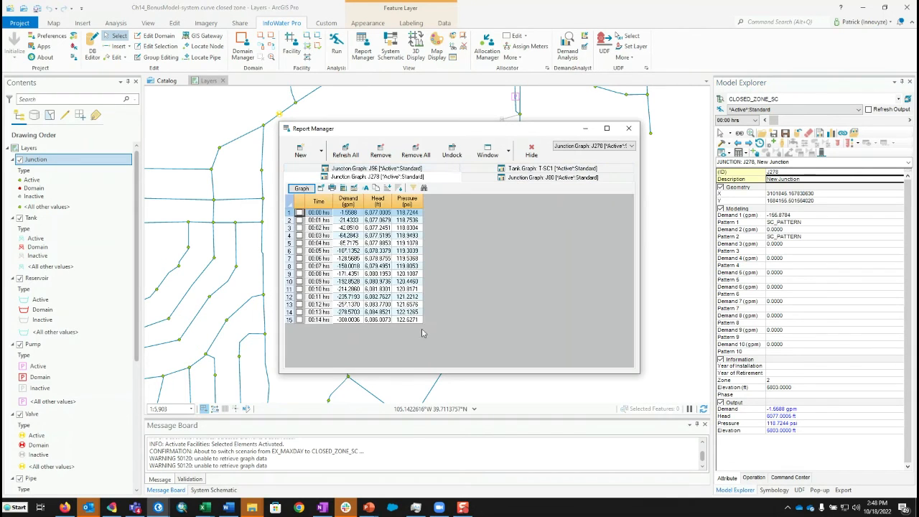
pyautogui.click(370, 319)
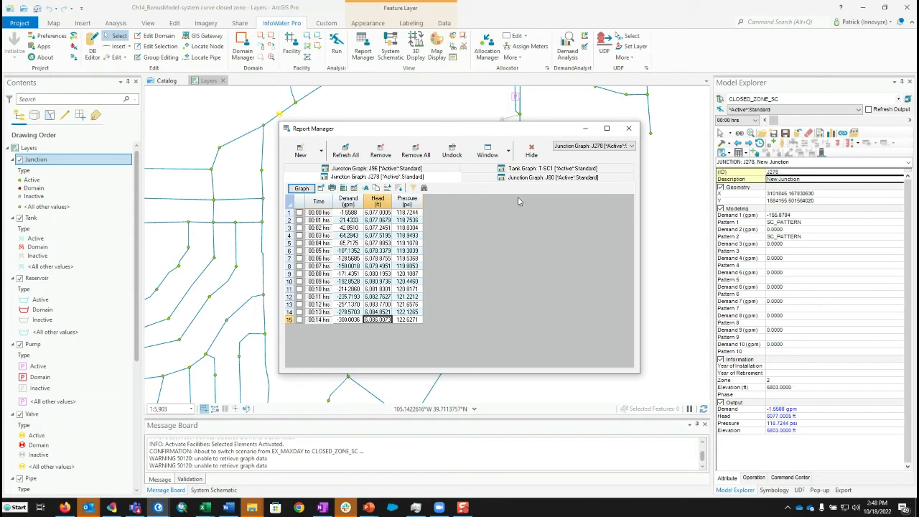
pyautogui.click(531, 152)
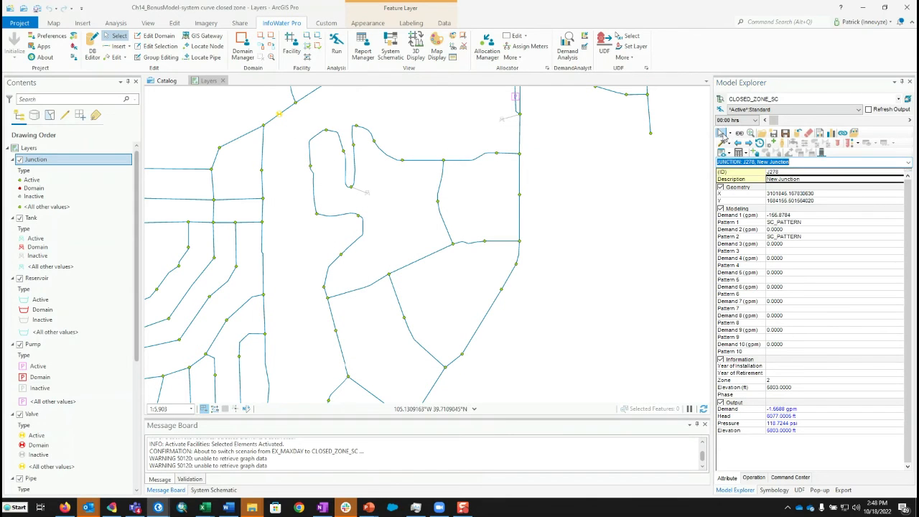
# - Select the inactive tank T-SC-3 beside junction J278 to inspect its attributes
pyautogui.click(501, 121)
pyautogui.click(500, 119)
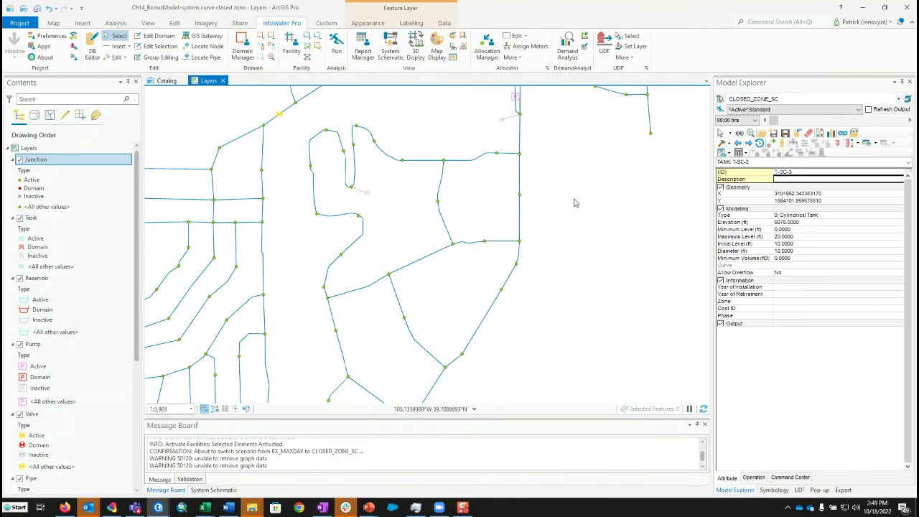
# - Deactivate the active dummy tank at the closed zone's remote southern end on the map
pyautogui.scroll(-2, 579, 201)
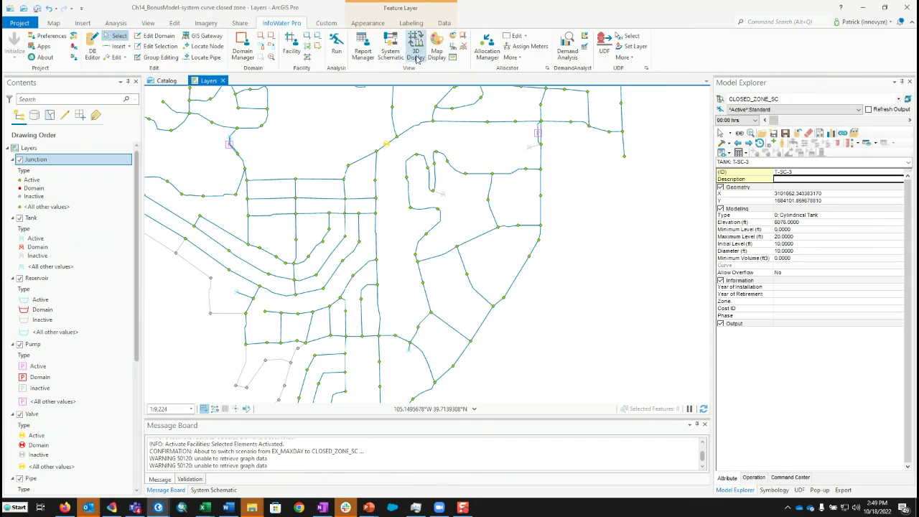
pyautogui.click(318, 37)
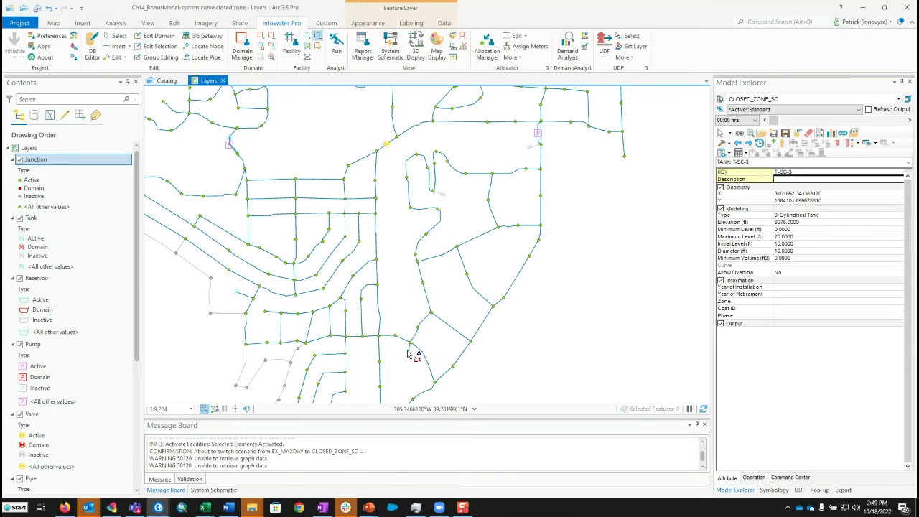
pyautogui.moveTo(414, 357); pyautogui.dragTo(416, 358)
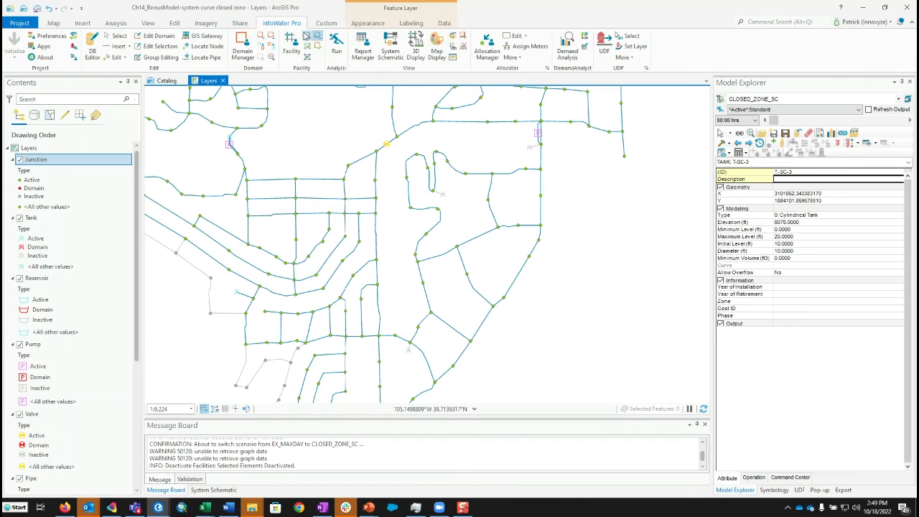
# - Activate tank T-SC-3 beside the discharge junction and run the standard simulation with the SYSTEM_CURVE time setting
pyautogui.click(307, 35)
pyautogui.moveTo(530, 145); pyautogui.dragTo(543, 160)
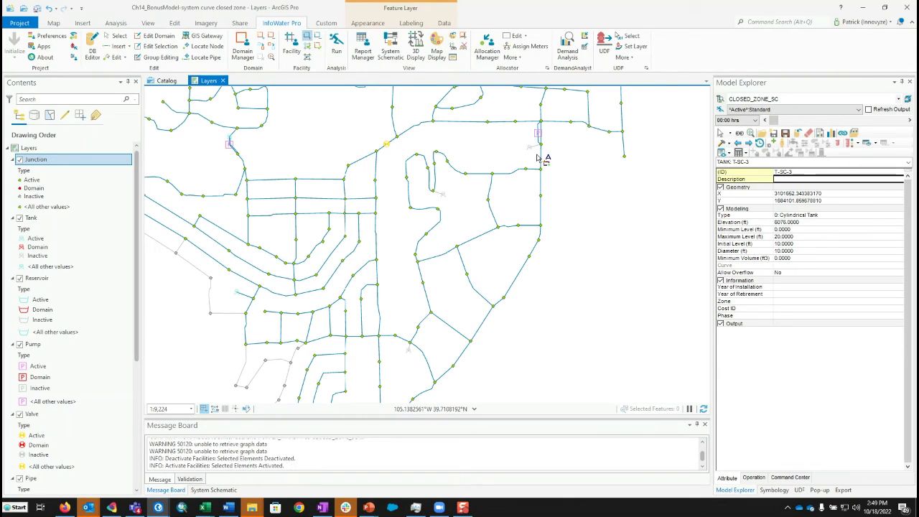
pyautogui.click(720, 111)
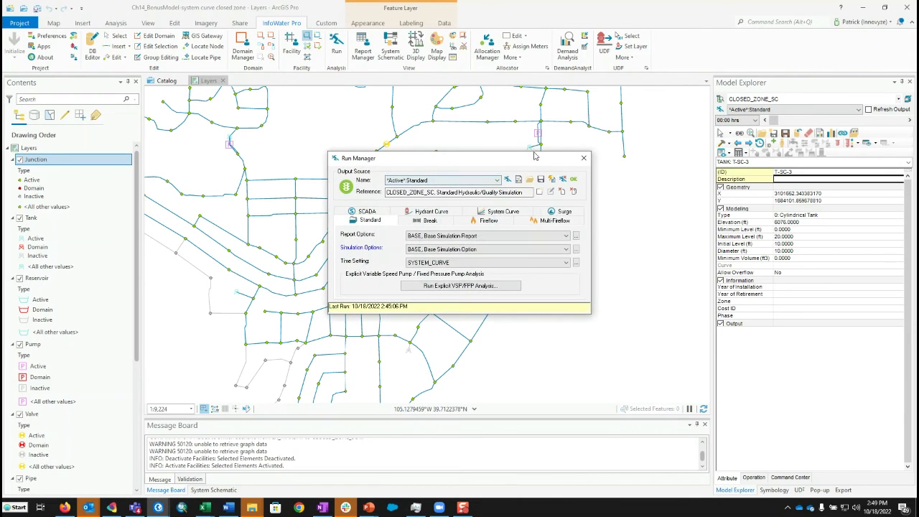
pyautogui.click(507, 180)
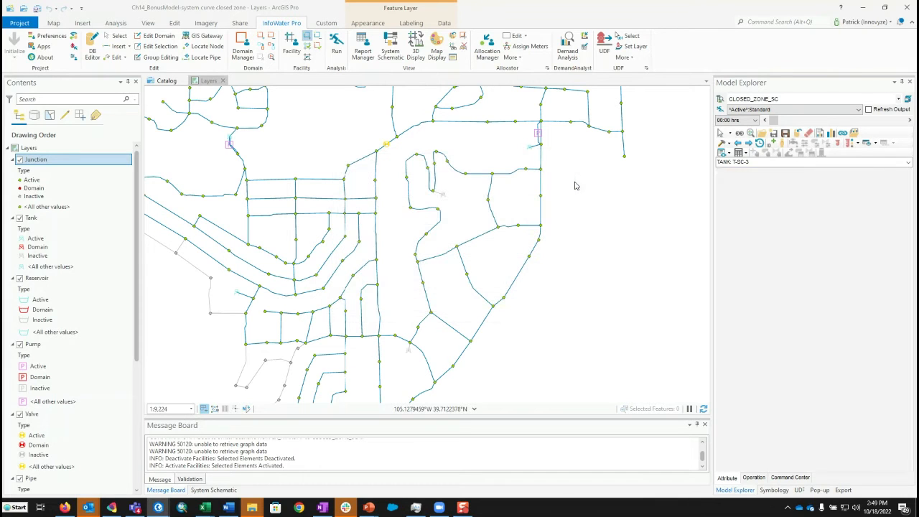
# - Switch to the closed zone example workbook in Excel and compare the System Curve -DISCHARGE sheet with the System Curve sheet
pyautogui.moveTo(196, 511)
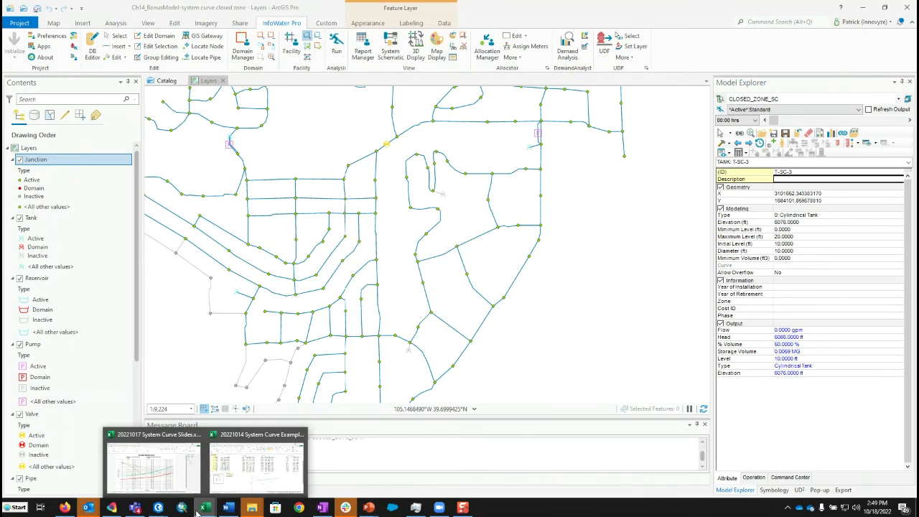
pyautogui.click(256, 466)
pyautogui.click(93, 479)
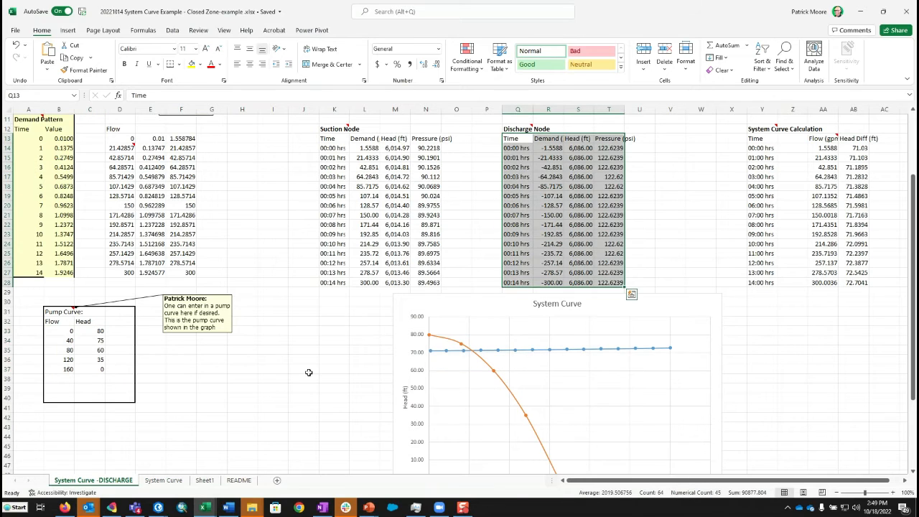
pyautogui.click(166, 480)
pyautogui.click(100, 485)
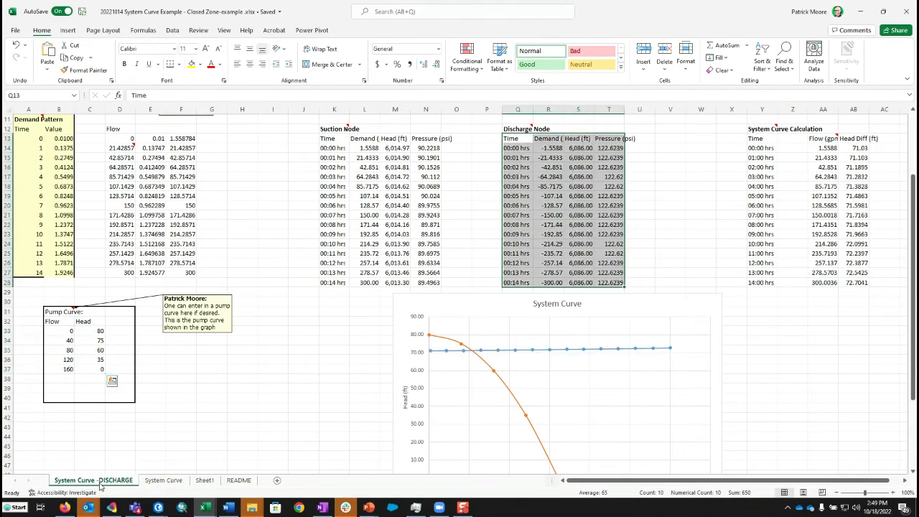
pyautogui.click(162, 480)
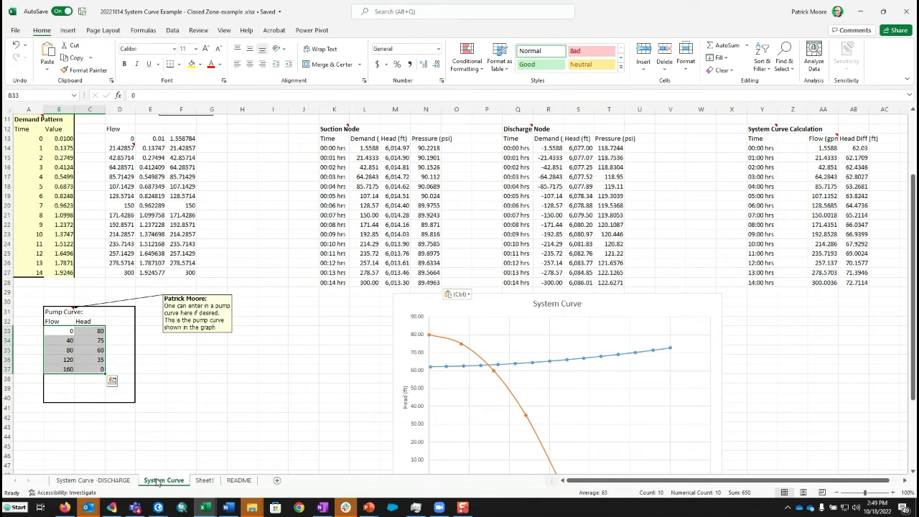
pyautogui.click(95, 486)
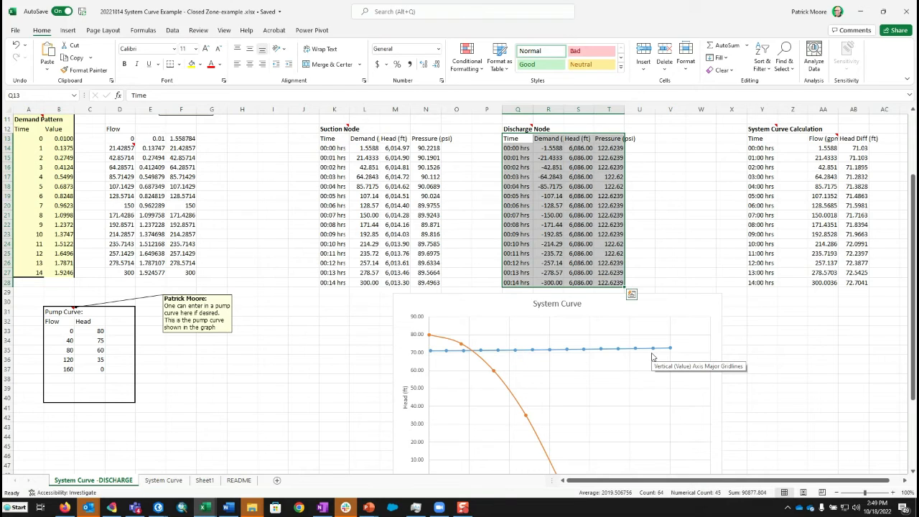
# - Compare the system curve's last chart point near 300 gpm between the System Curve and System Curve -DISCHARGE sheets
pyautogui.click(164, 480)
pyautogui.moveTo(669, 350)
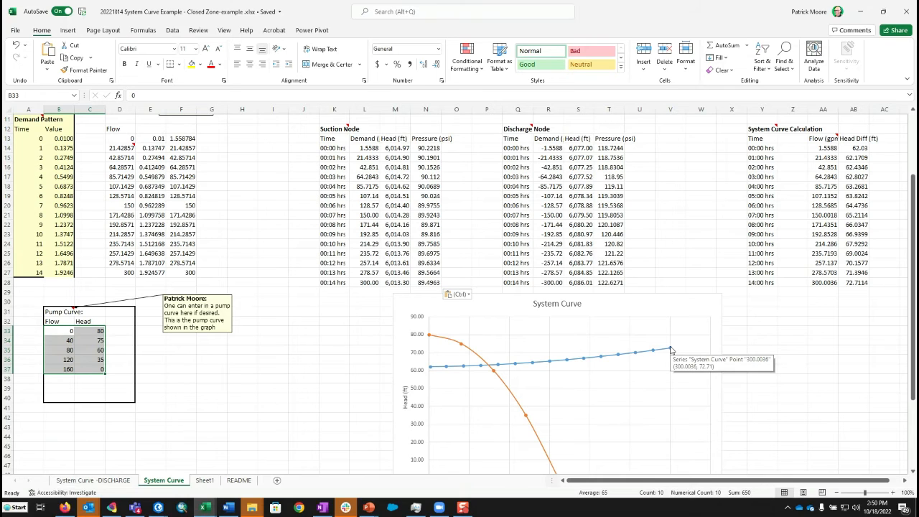
pyautogui.click(113, 480)
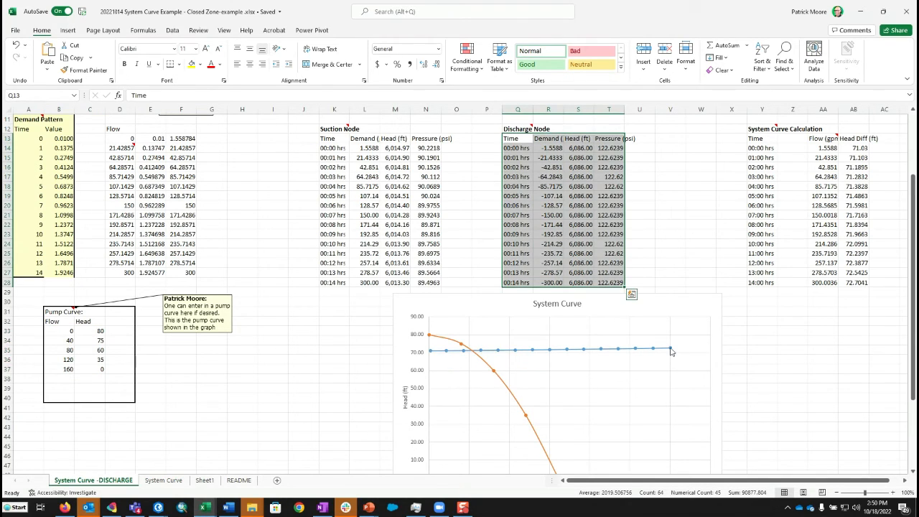
pyautogui.moveTo(670, 351)
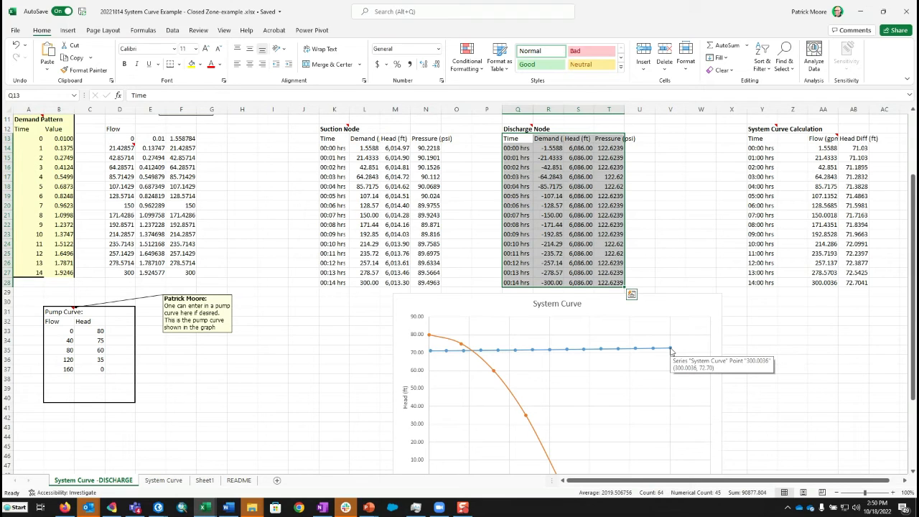
pyautogui.click(164, 480)
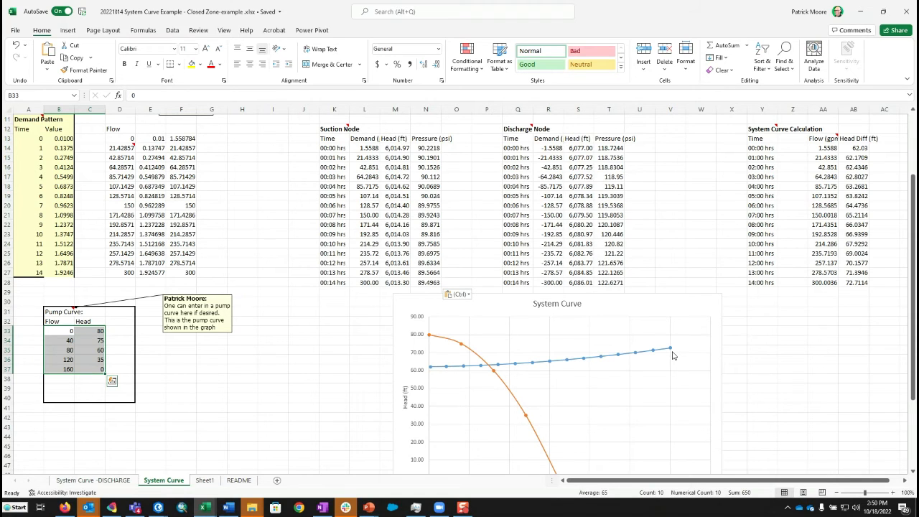
# - Switch to the Ch14_BonusModel project in ArcGIS Pro to review the closed zone map, and return to the Excel example workbook
pyautogui.click(158, 507)
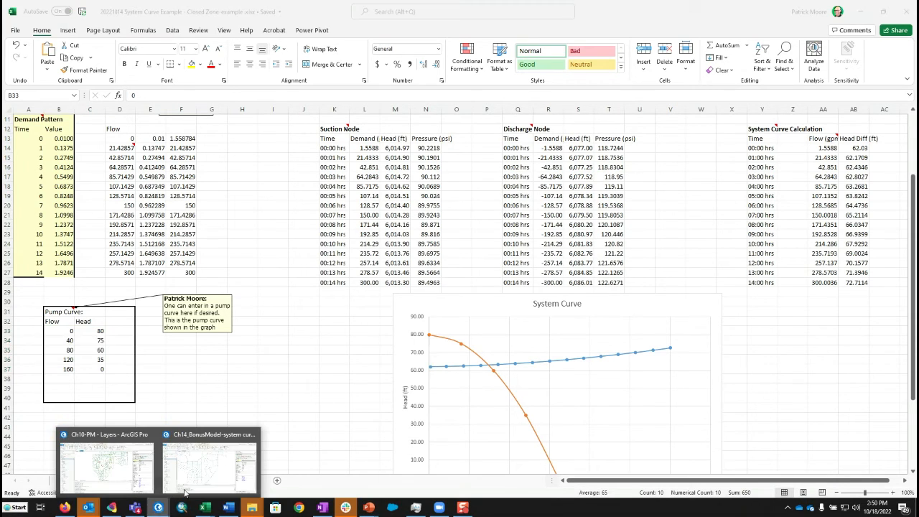
pyautogui.click(191, 459)
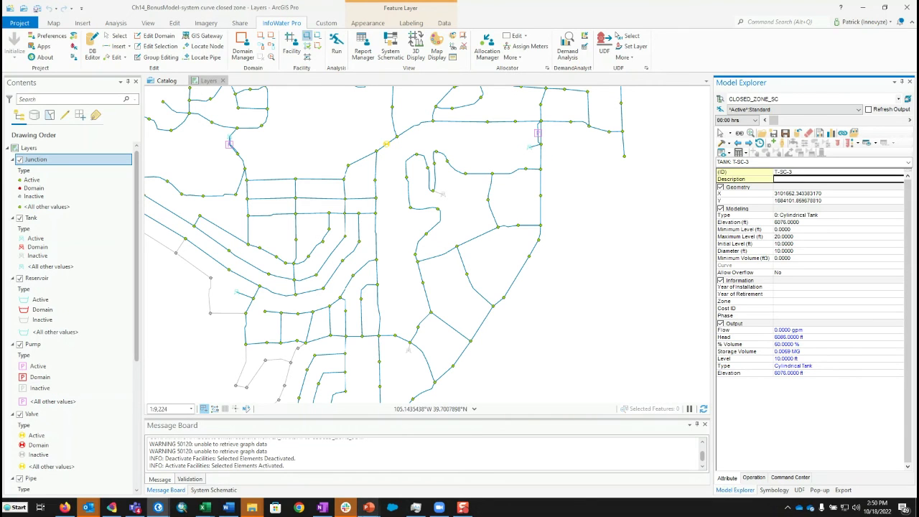
pyautogui.moveTo(208, 508)
pyautogui.click(251, 459)
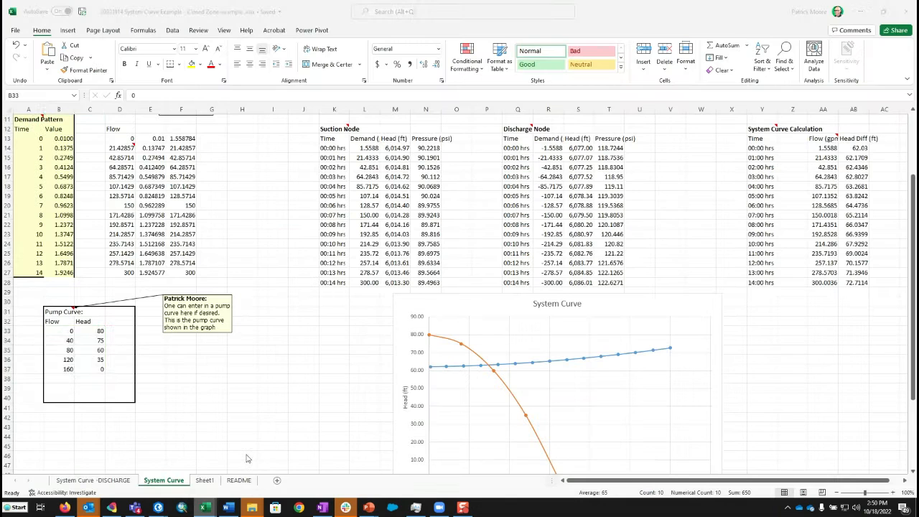
# - Review the base demand, the max demand and the demand pattern values in B13:B27 on the System Curve sheet
pyautogui.scroll(4, 393, 336)
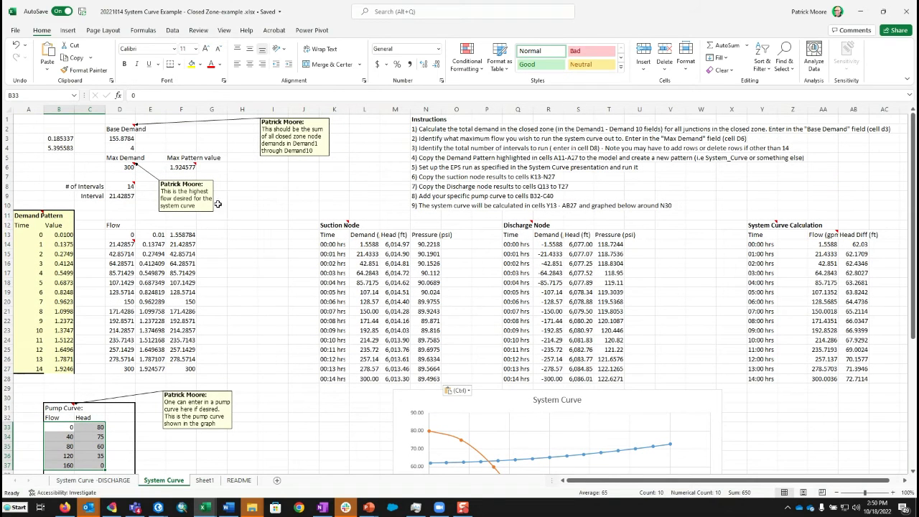
pyautogui.click(118, 138)
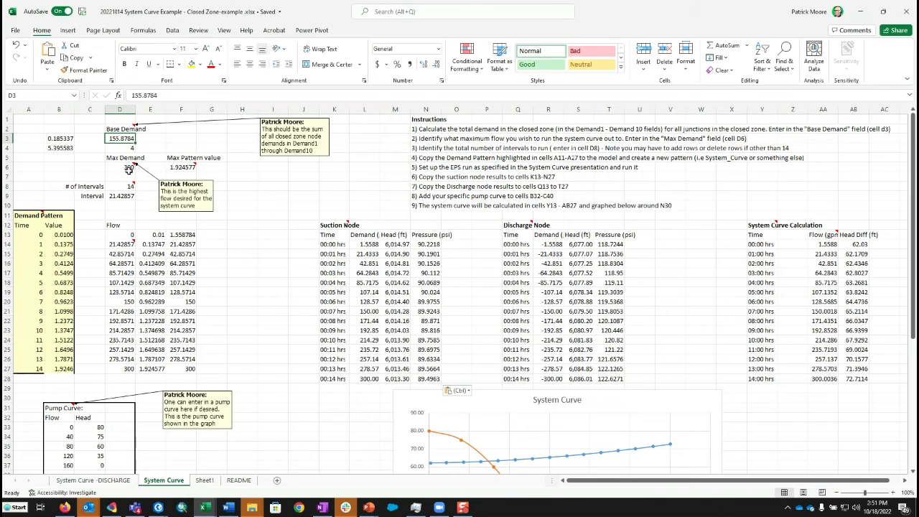
pyautogui.click(126, 167)
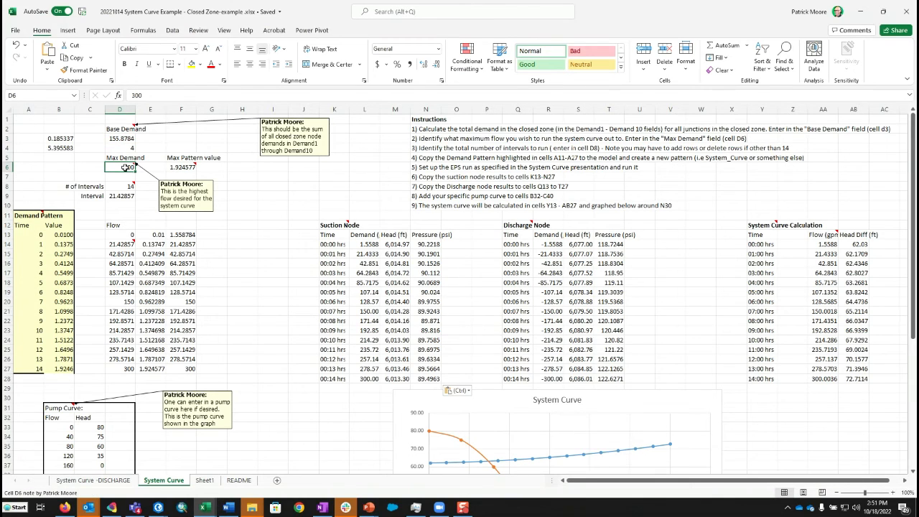
pyautogui.moveTo(69, 235); pyautogui.dragTo(68, 370)
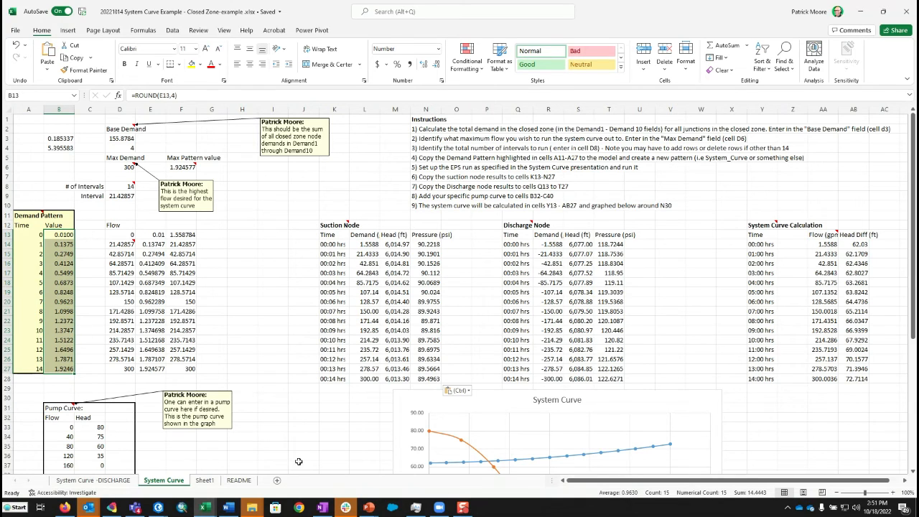
# - Inspect the first and last points of the system curve in the System Curve sheet's chart
pyautogui.scroll(-7, 545, 447)
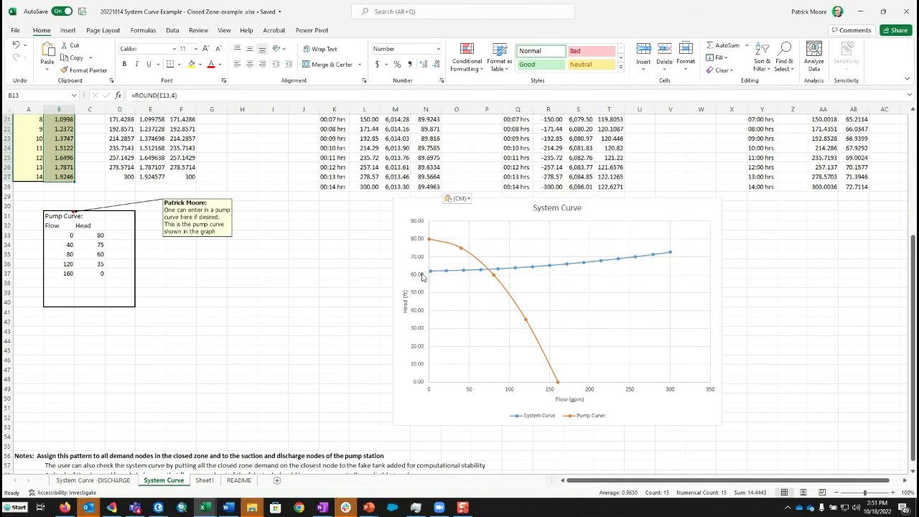
pyautogui.moveTo(431, 276)
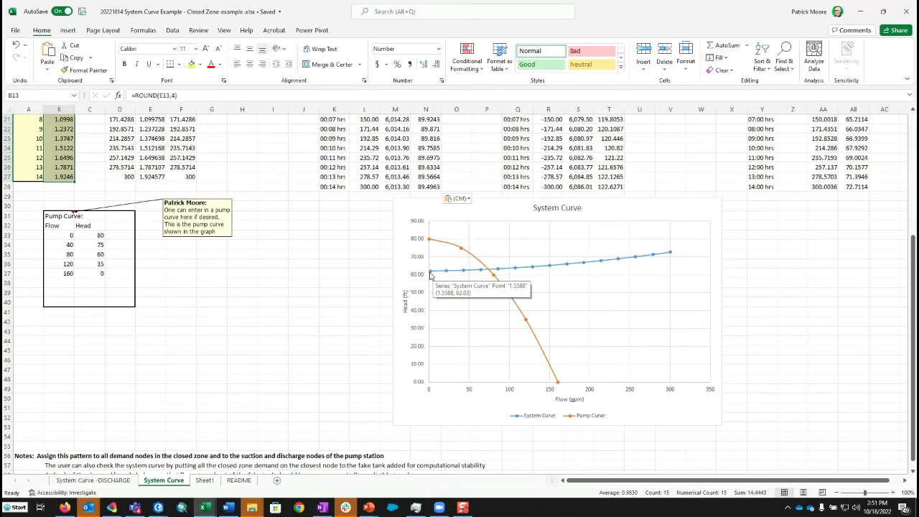
pyautogui.moveTo(670, 255)
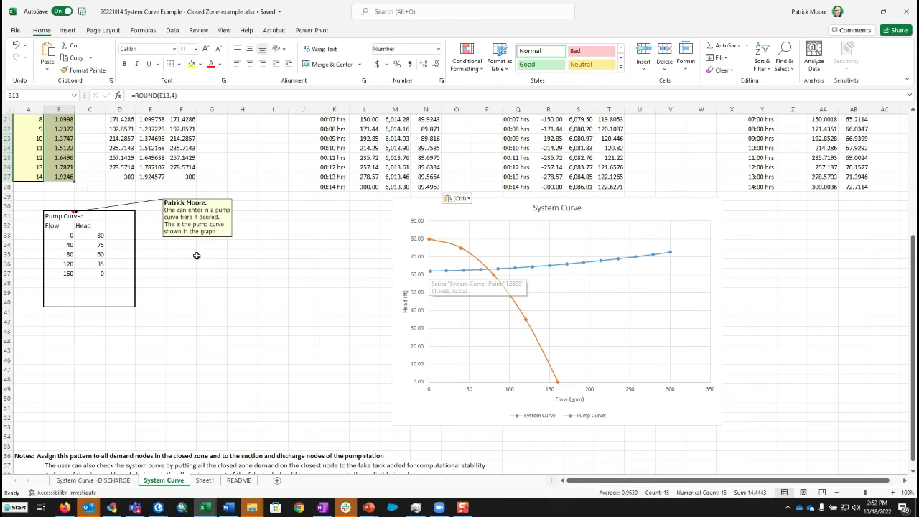
pyautogui.scroll(7, 142, 238)
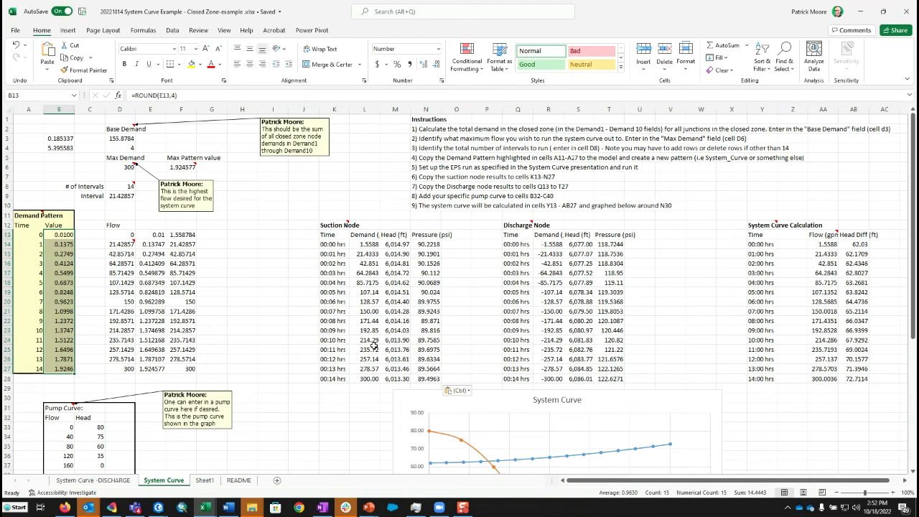
pyautogui.scroll(-7, 373, 346)
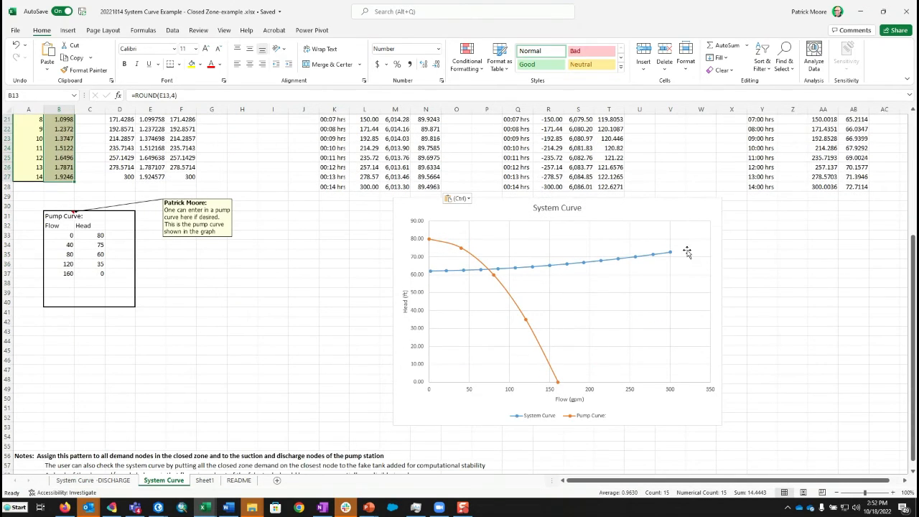
pyautogui.moveTo(671, 256)
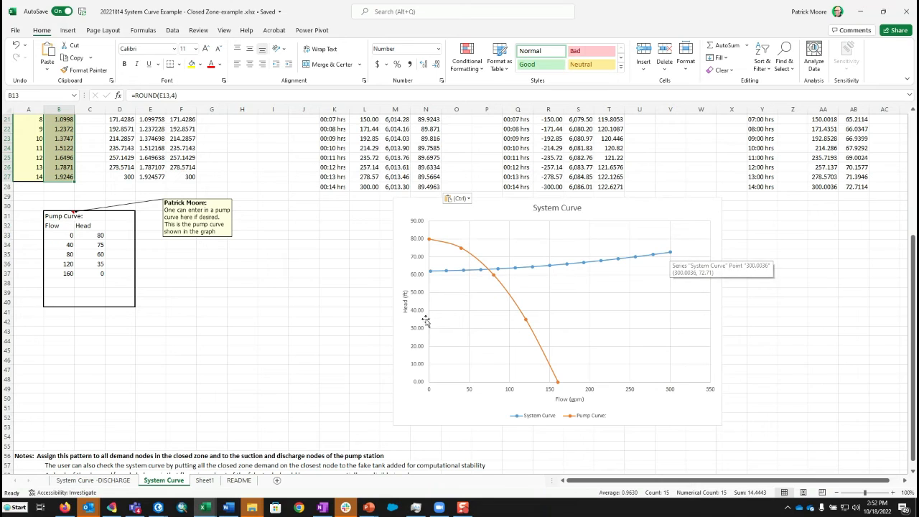
# - Review the flat system curve and its end point in the System Curve -DISCHARGE sheet's chart
pyautogui.click(109, 480)
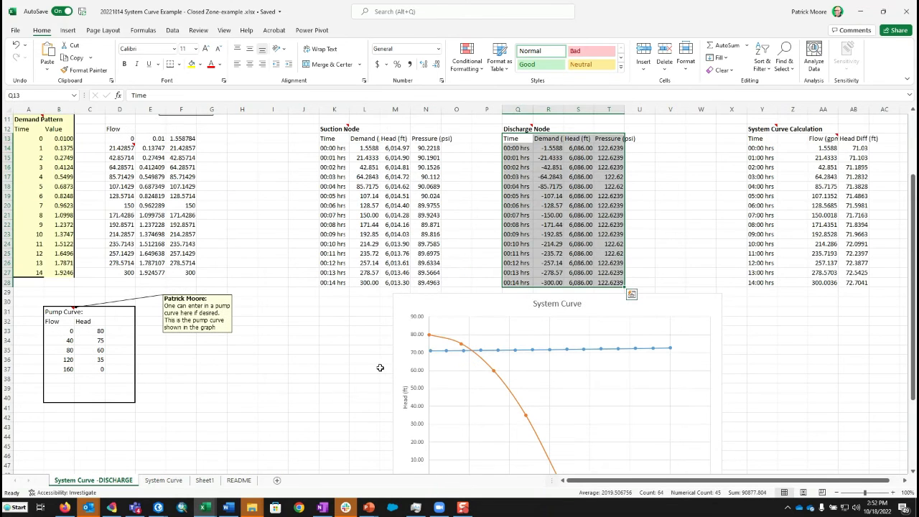
pyautogui.moveTo(671, 351)
pyautogui.moveTo(519, 406)
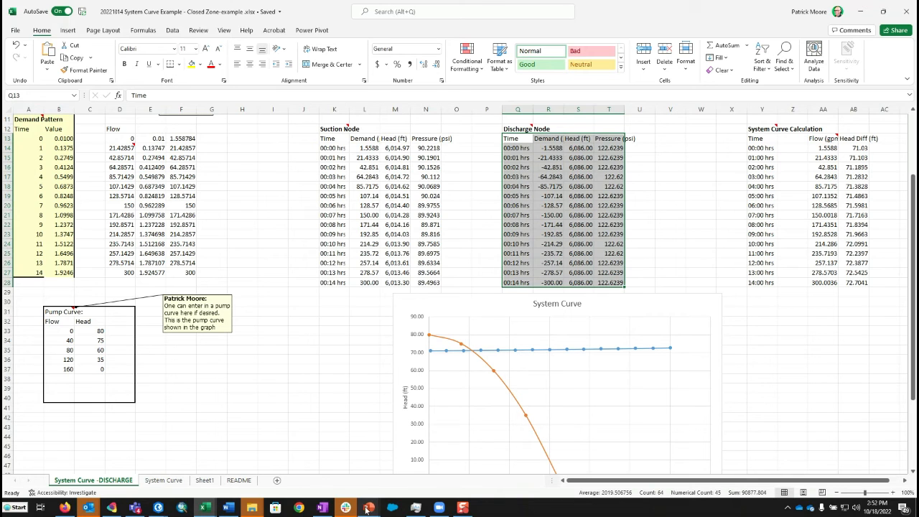
# - Switch to the running PowerPoint slide show and advance to the next slide of notes on closed zone system curves
pyautogui.moveTo(368, 509)
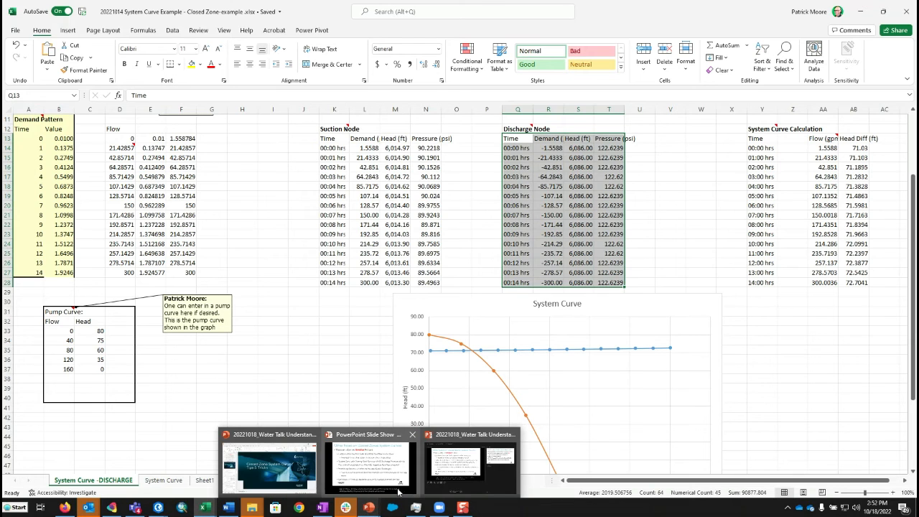
pyautogui.click(369, 463)
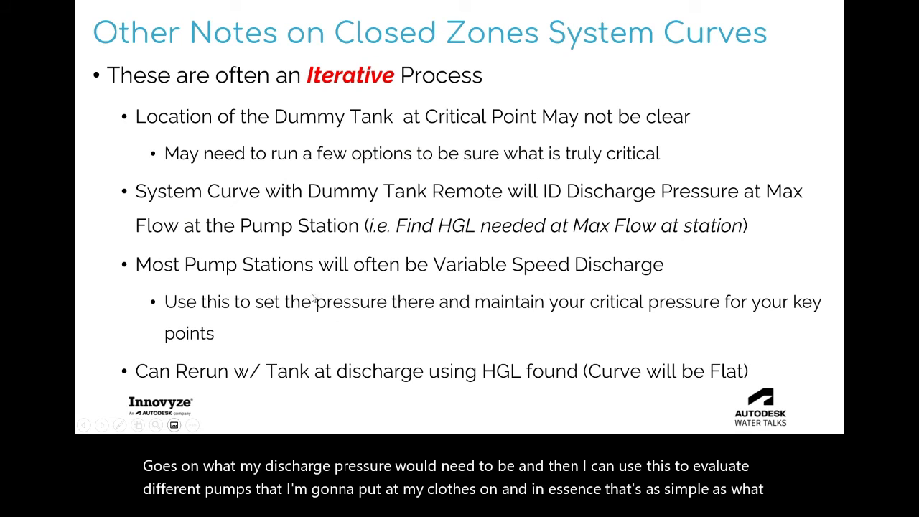
pyautogui.click(314, 246)
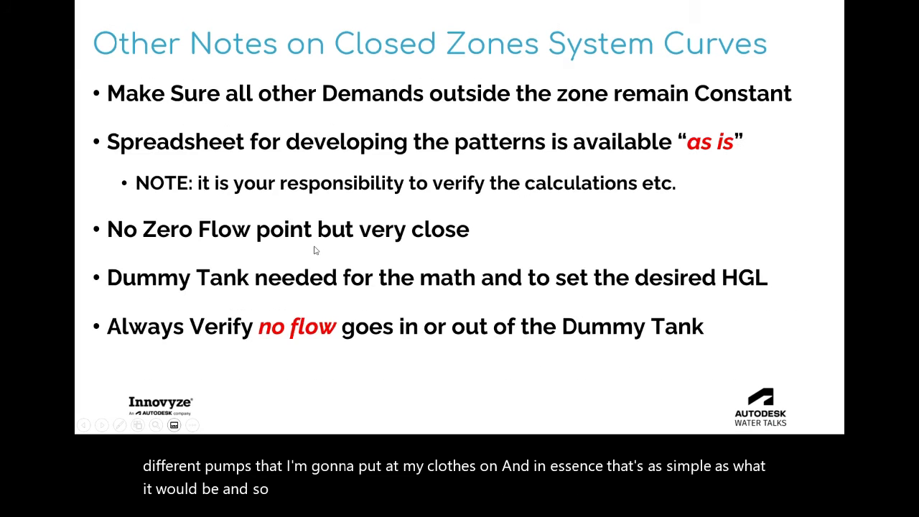